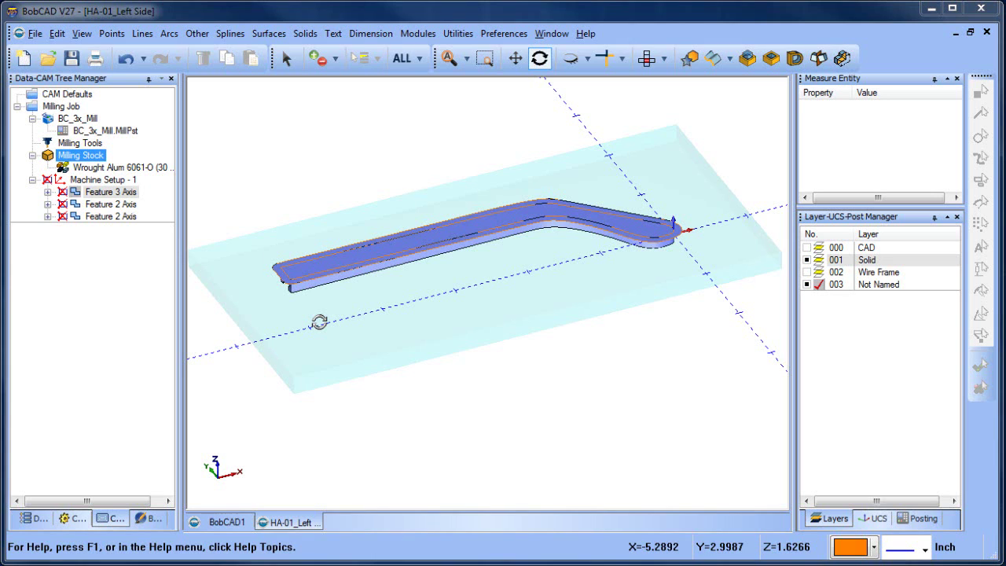
pyautogui.click(110, 204)
pyautogui.click(102, 179)
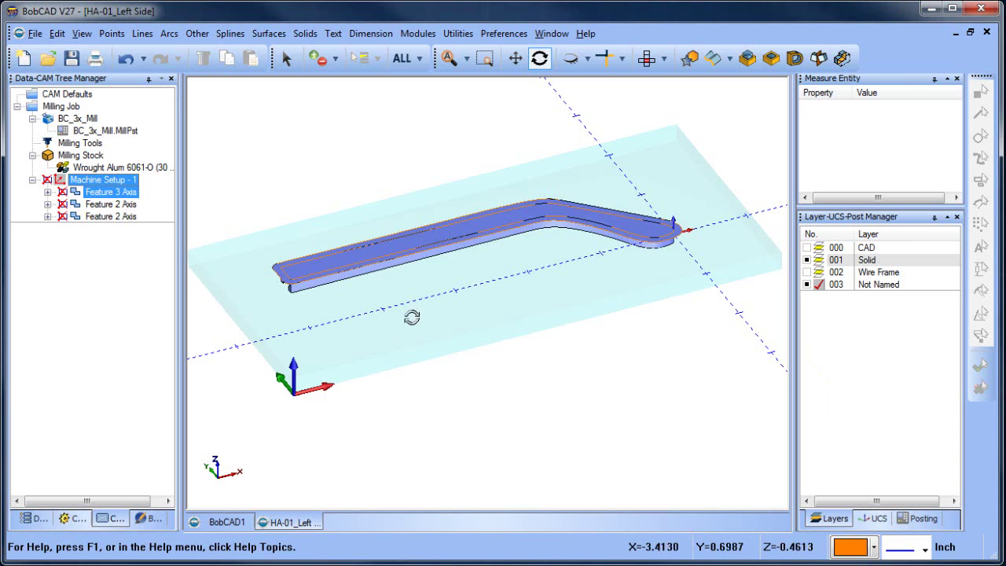
pyautogui.moveTo(414, 316); pyautogui.dragTo(486, 316)
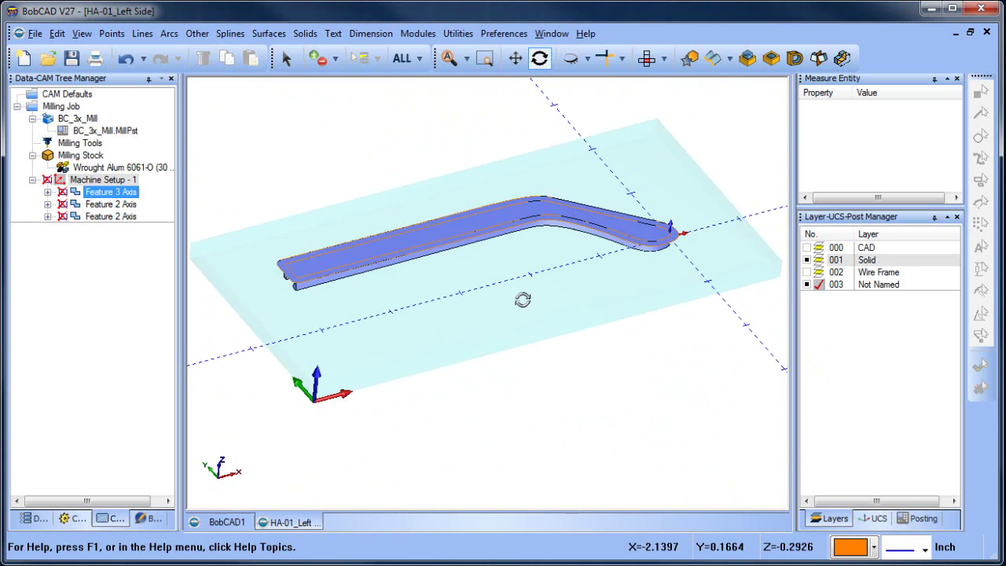
# Mirror the part's top surface across the X-Y plane as a copy to create the underside surface.
pyautogui.click(458, 33)
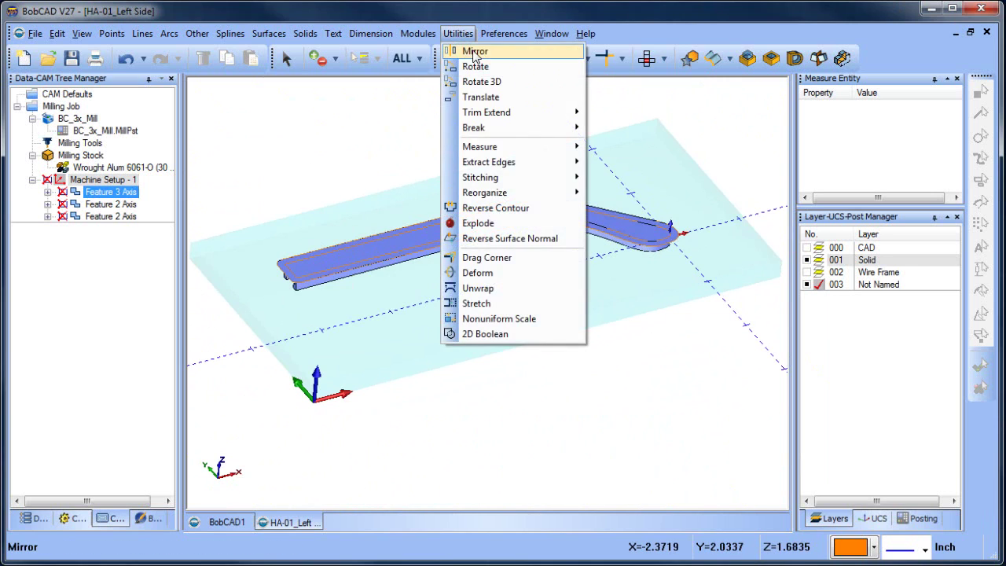
pyautogui.click(478, 50)
pyautogui.click(112, 179)
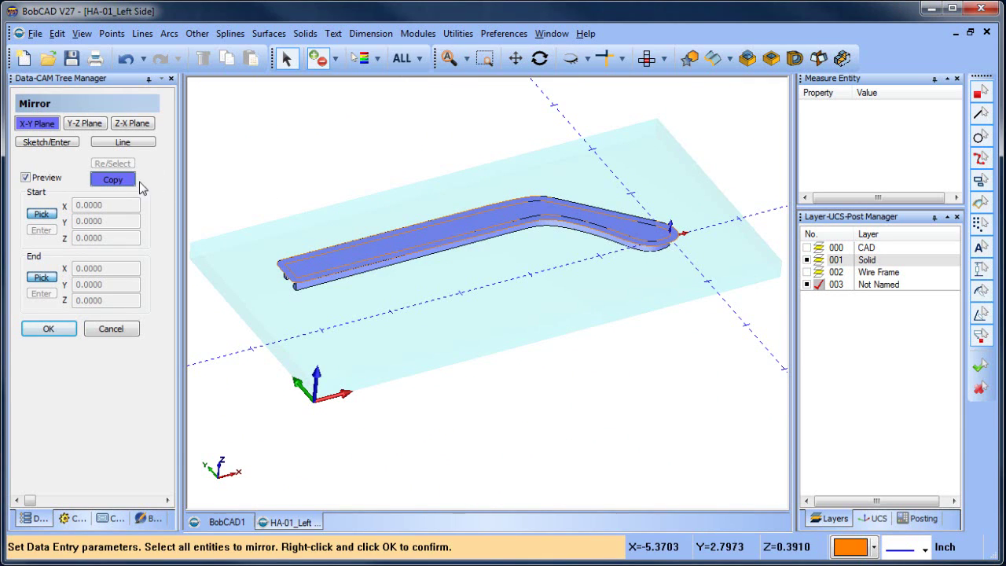
pyautogui.click(346, 249)
pyautogui.rightClick(315, 172)
pyautogui.click(341, 179)
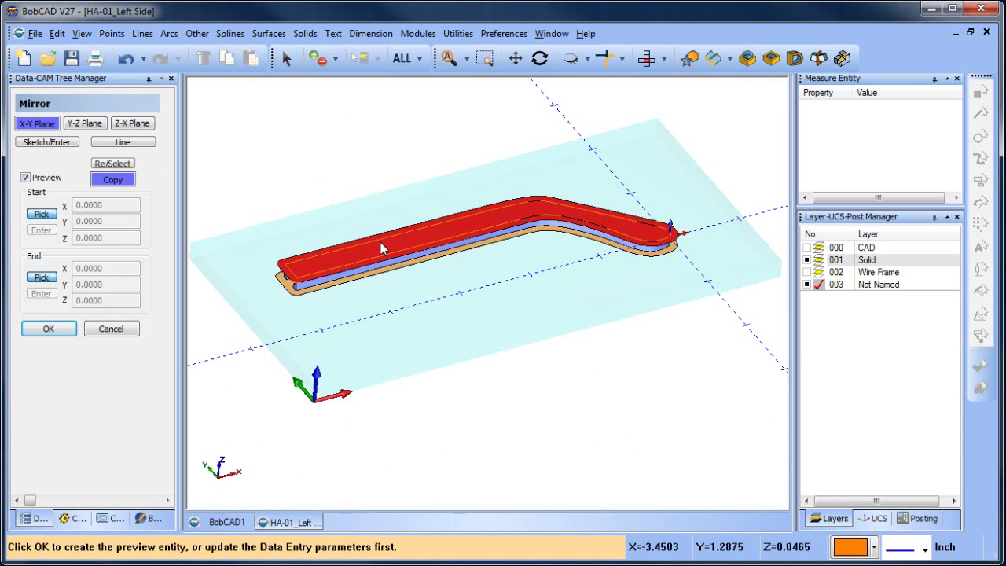
pyautogui.moveTo(487, 348)
pyautogui.mouseDown(button='middle')
pyautogui.moveTo(498, 197)
pyautogui.moveTo(488, 350)
pyautogui.mouseUp(button='middle')
pyautogui.click(47, 329)
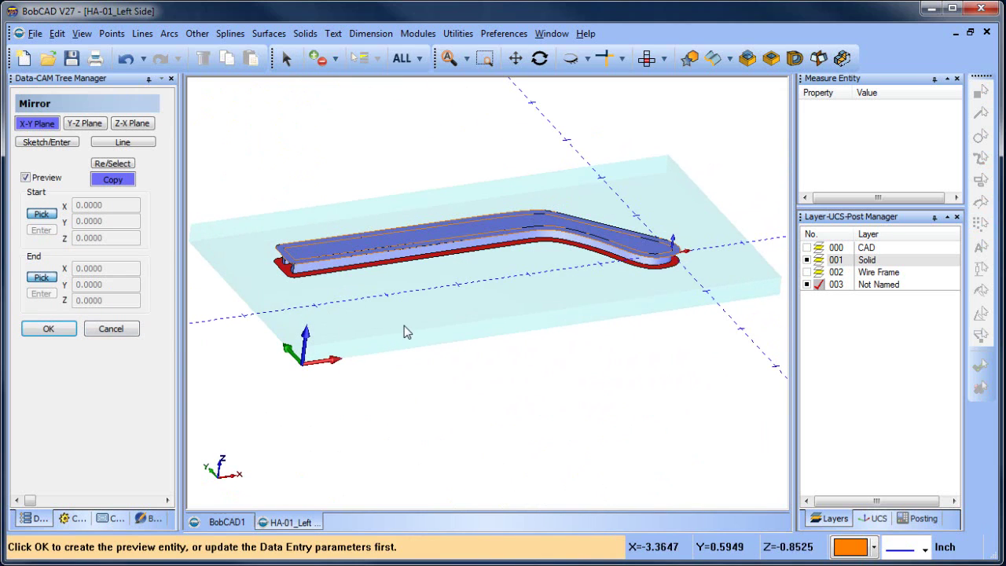
pyautogui.click(126, 329)
# Show the Wire Frame and CAD layers and turn the model over to view its underside.
pyautogui.moveTo(545, 328); pyautogui.dragTo(568, 339, button='middle')
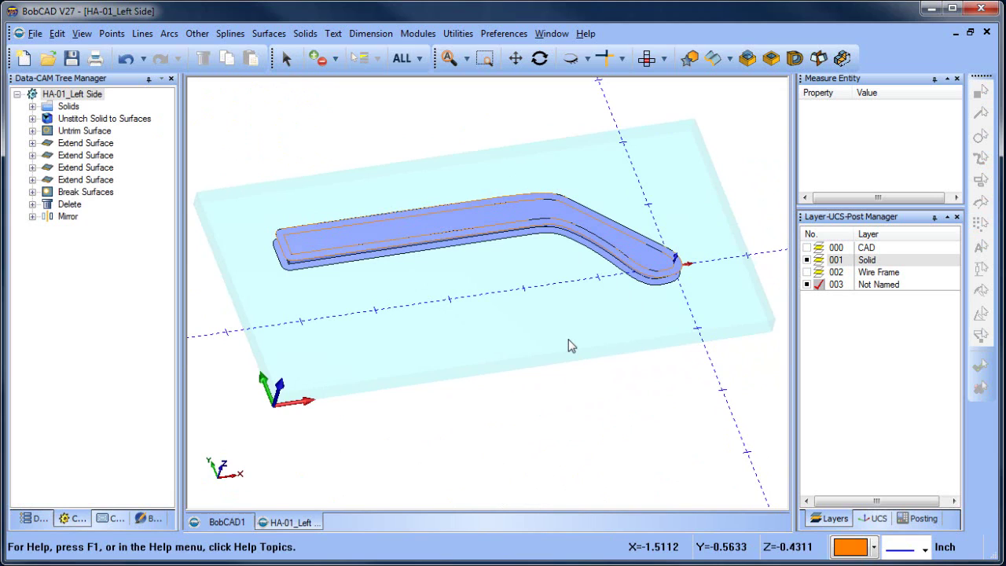
pyautogui.click(806, 272)
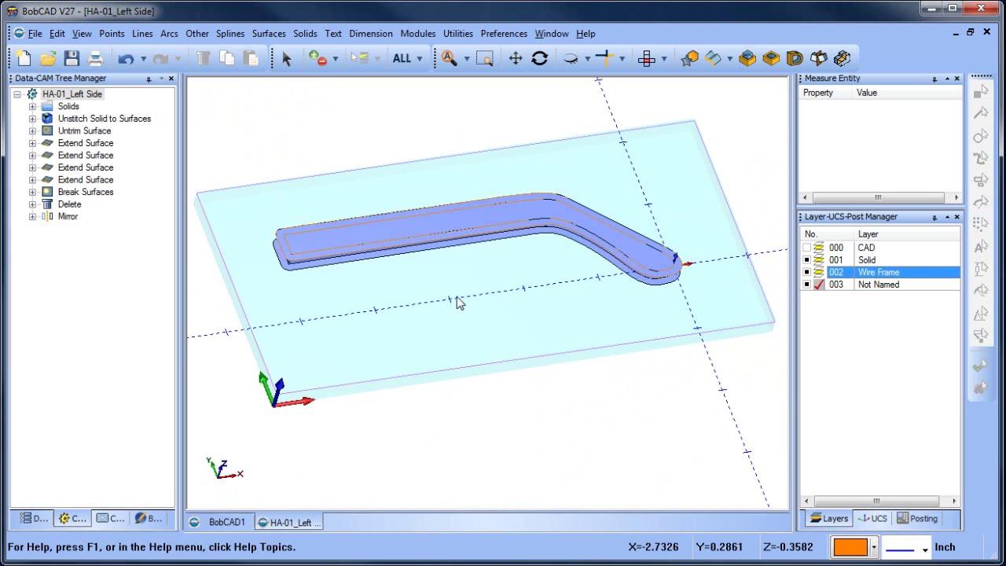
pyautogui.click(806, 247)
pyautogui.moveTo(436, 322); pyautogui.dragTo(456, 348, button='middle')
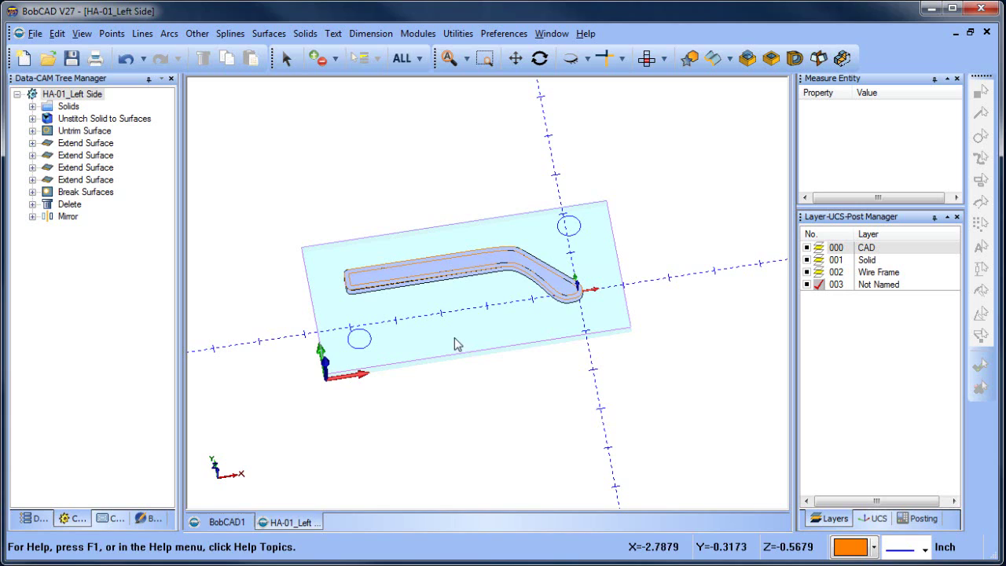
pyautogui.moveTo(552, 384); pyautogui.dragTo(525, 337, button='middle')
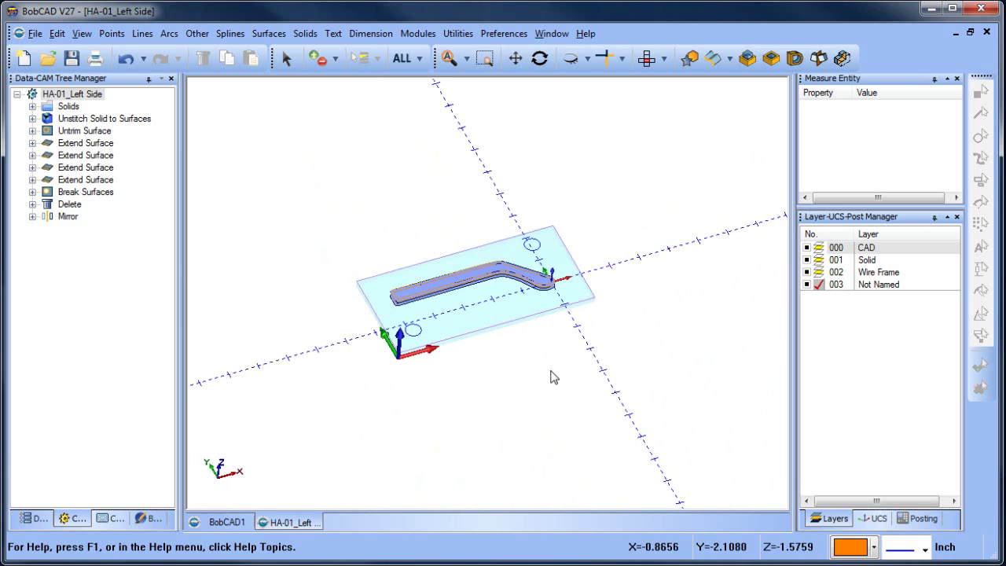
pyautogui.moveTo(552, 377); pyautogui.dragTo(508, 317, button='middle')
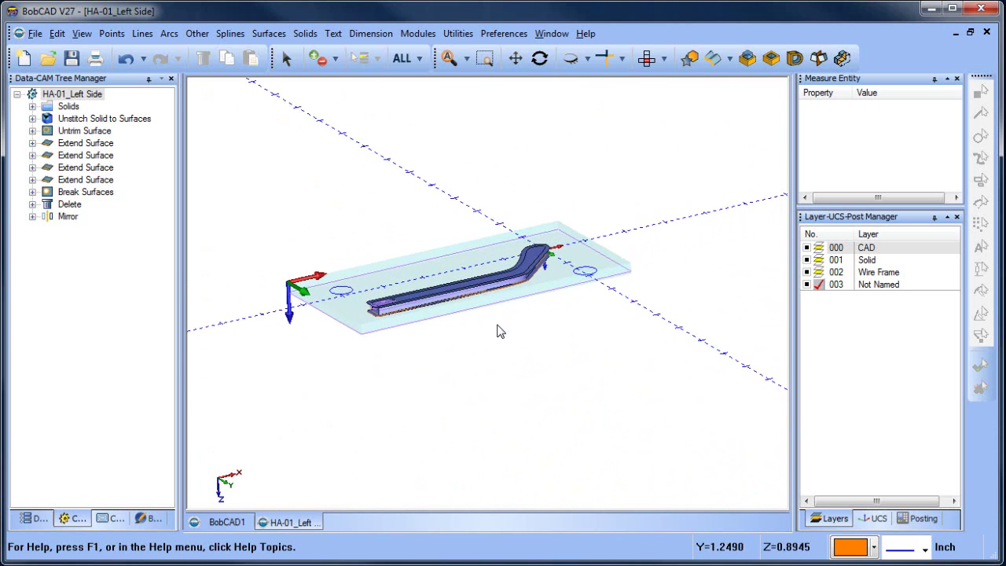
# Add a second machine setup to the milling job.
pyautogui.click(125, 512)
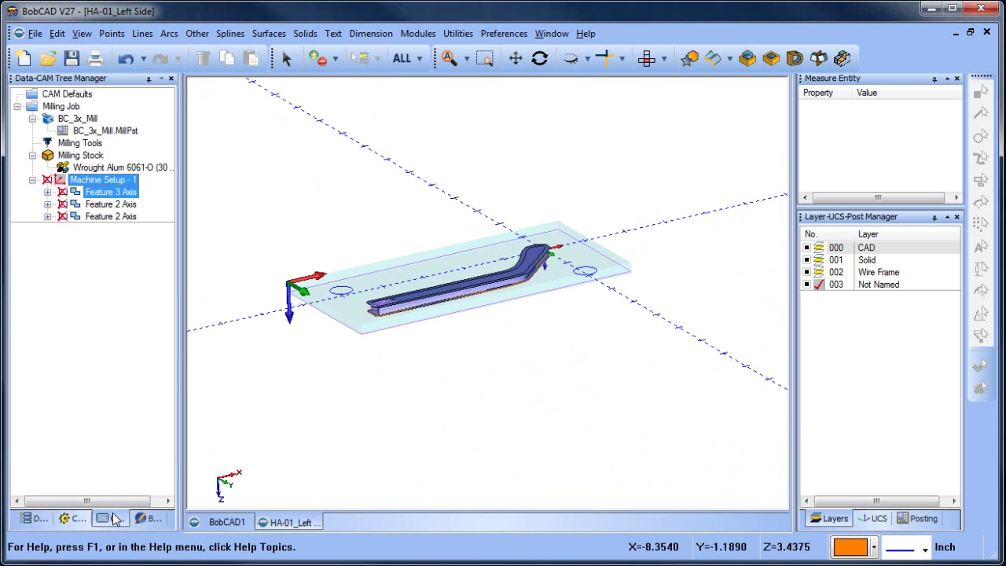
pyautogui.click(33, 181)
pyautogui.rightClick(106, 187)
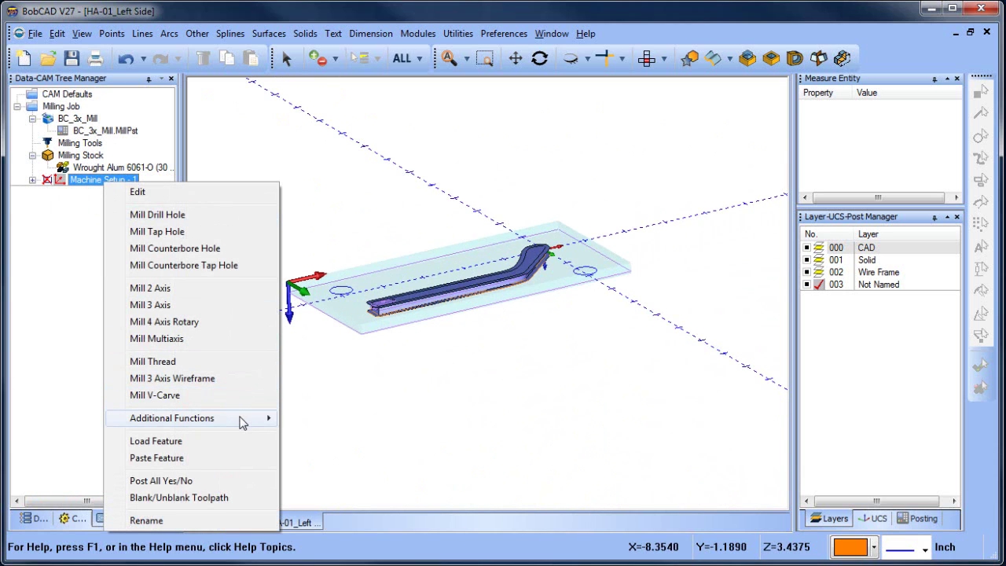
pyautogui.moveTo(240, 418)
pyautogui.click(338, 497)
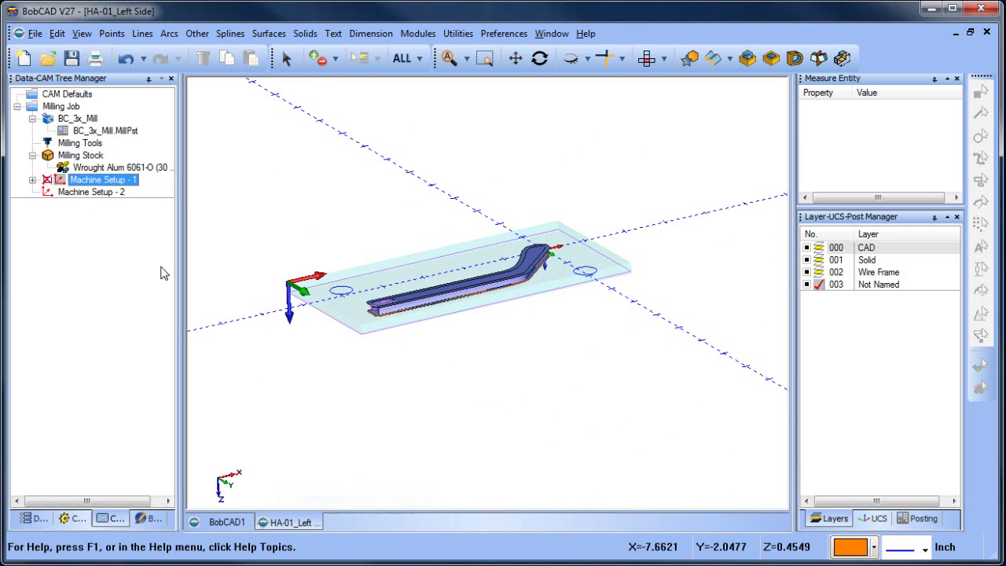
# Set the Machine Setup - 2 origin at the stock corner X -5.7190, Y 2.1118, Z 0.1250 and flip its Y and Z axes.
pyautogui.rightClick(114, 193)
pyautogui.click(146, 202)
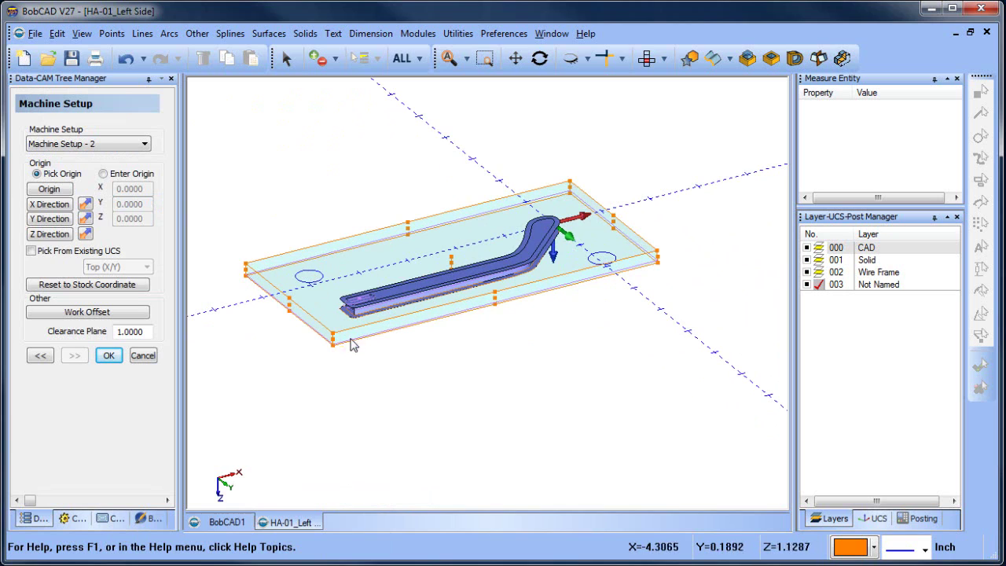
pyautogui.click(52, 189)
pyautogui.click(334, 346)
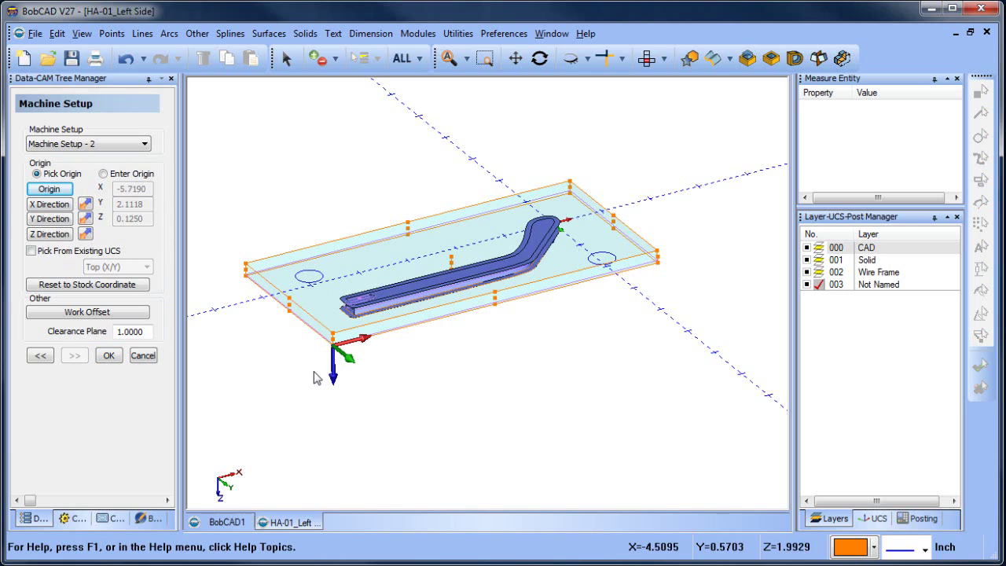
pyautogui.click(87, 231)
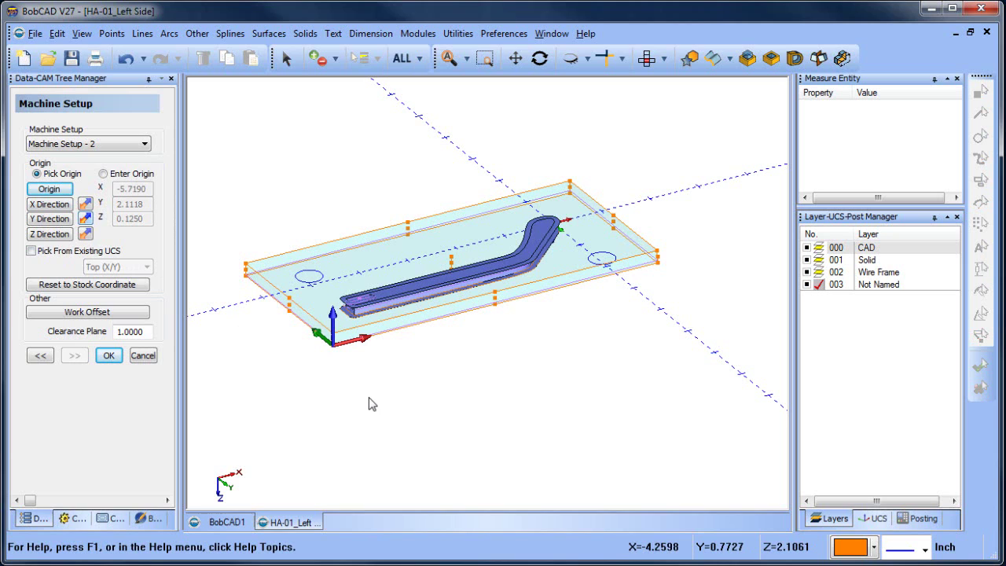
pyautogui.click(108, 355)
pyautogui.click(105, 181)
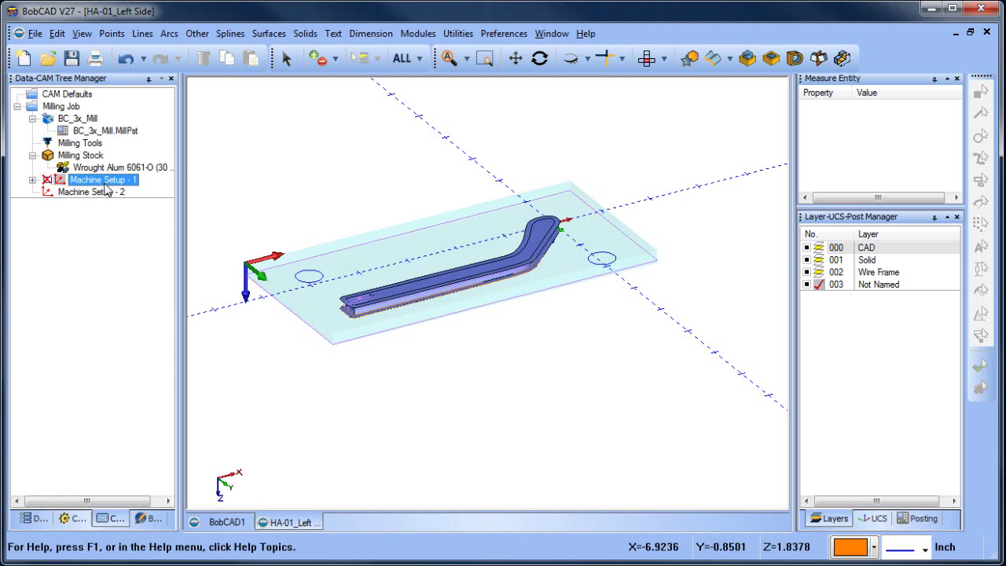
pyautogui.click(105, 191)
pyautogui.moveTo(579, 359); pyautogui.dragTo(511, 351, button='middle')
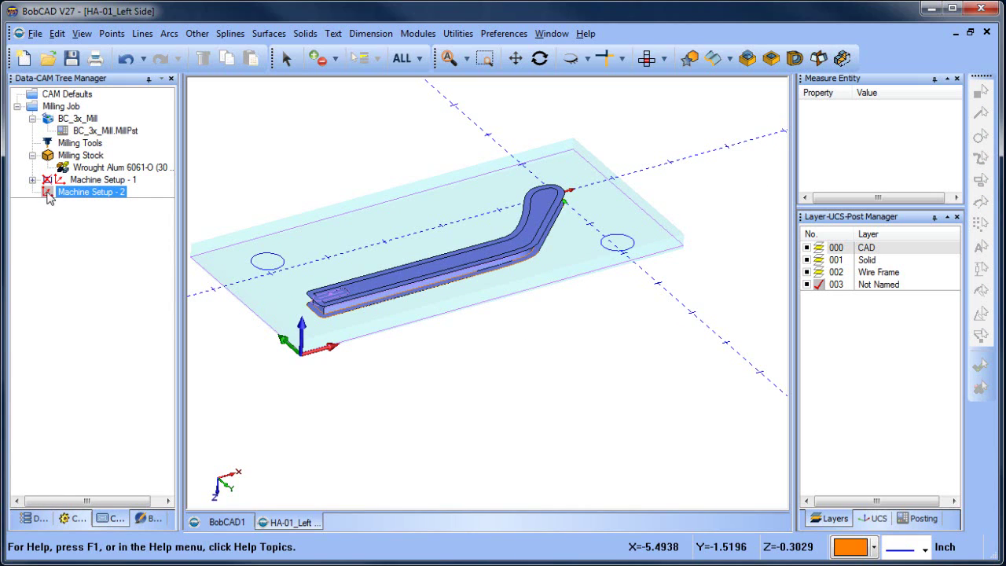
# Copy the Feature 3 Axis from Machine Setup - 1 and paste it into Machine Setup - 2.
pyautogui.click(78, 180)
pyautogui.click(32, 179)
pyautogui.click(116, 193)
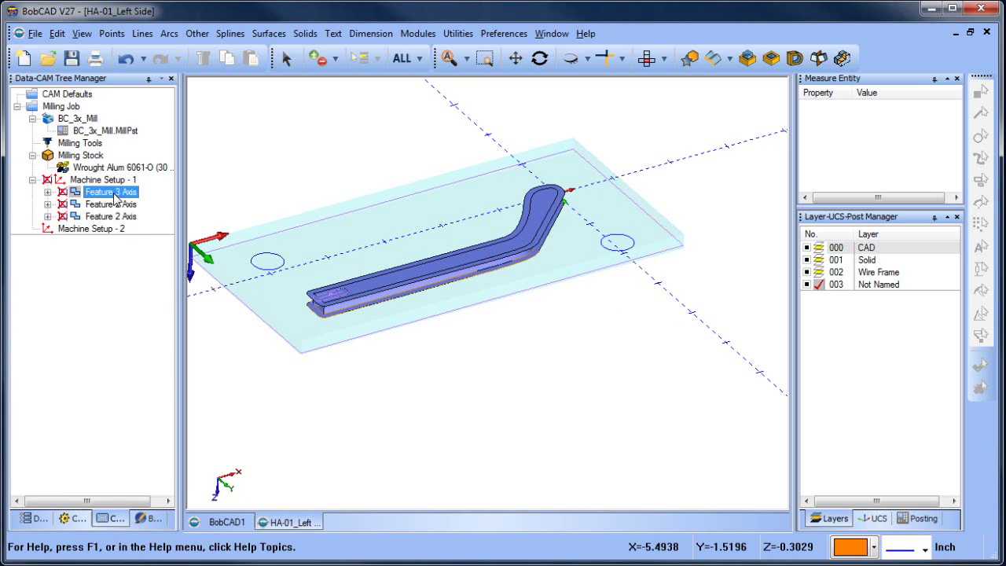
pyautogui.rightClick(116, 196)
pyautogui.click(212, 507)
pyautogui.click(88, 229)
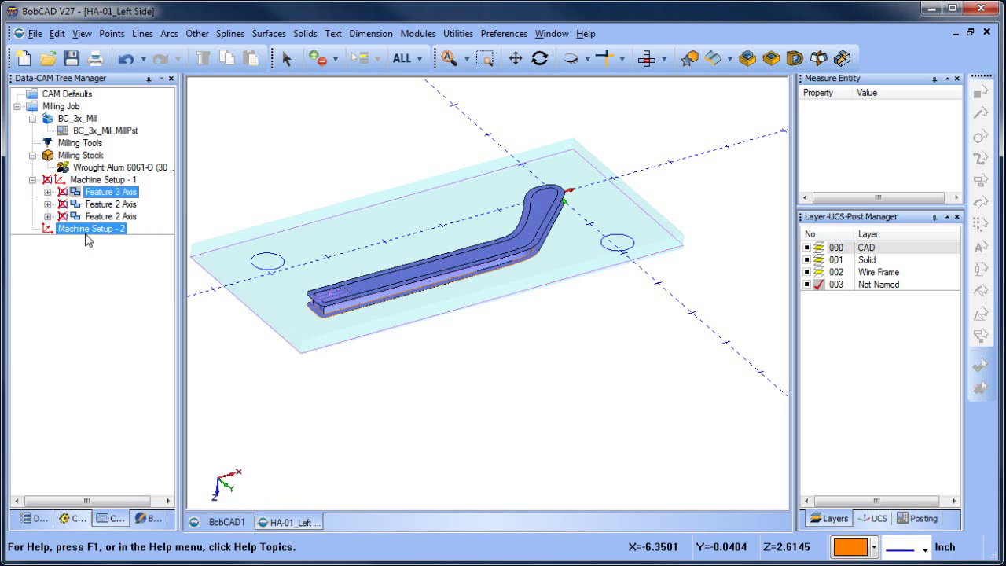
pyautogui.rightClick(86, 233)
pyautogui.click(125, 510)
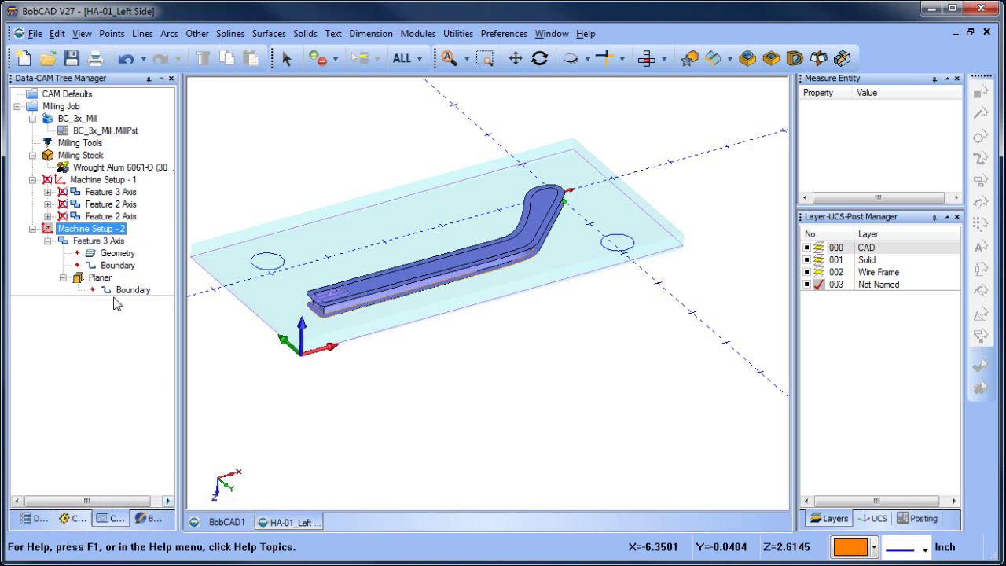
# Reselect the geometry of the pasted 3-axis feature, picking the mirrored surface on the part's underside.
pyautogui.click(117, 253)
pyautogui.rightClick(117, 253)
pyautogui.click(157, 262)
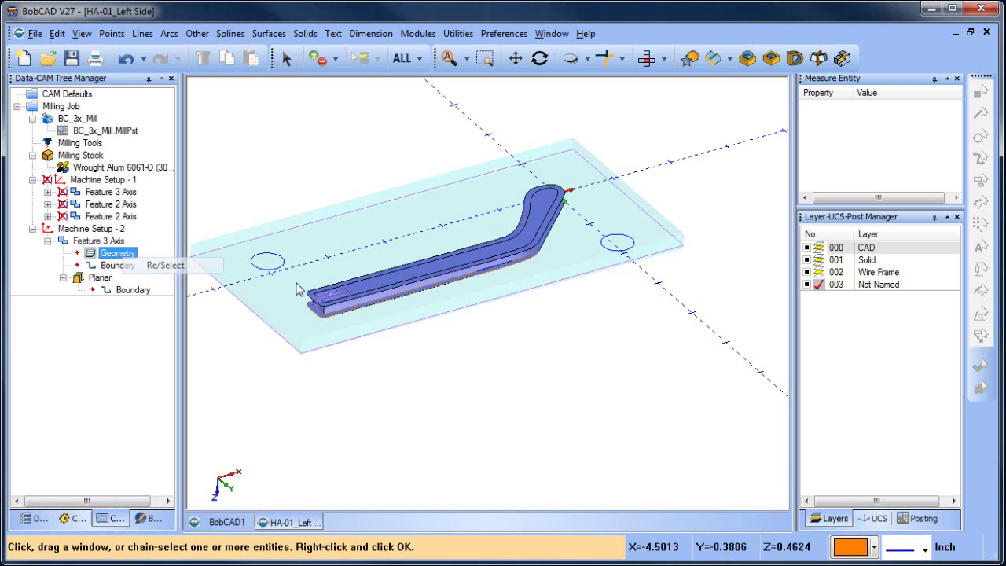
pyautogui.click(359, 293)
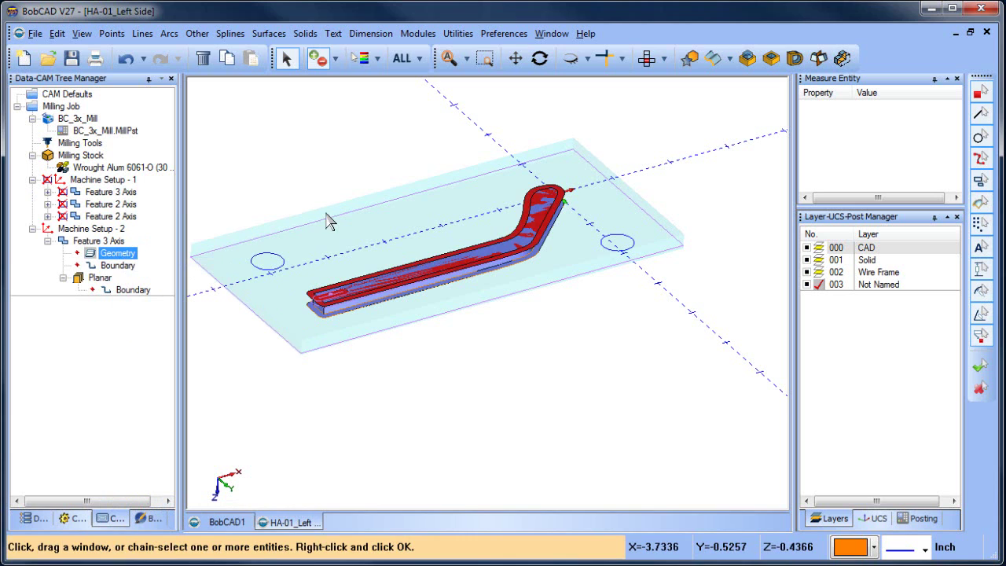
# Compute the planar toolpath of the 3-axis feature in Machine Setup - 2 and expand its Planar operation.
pyautogui.click(97, 240)
pyautogui.rightClick(98, 241)
pyautogui.click(130, 212)
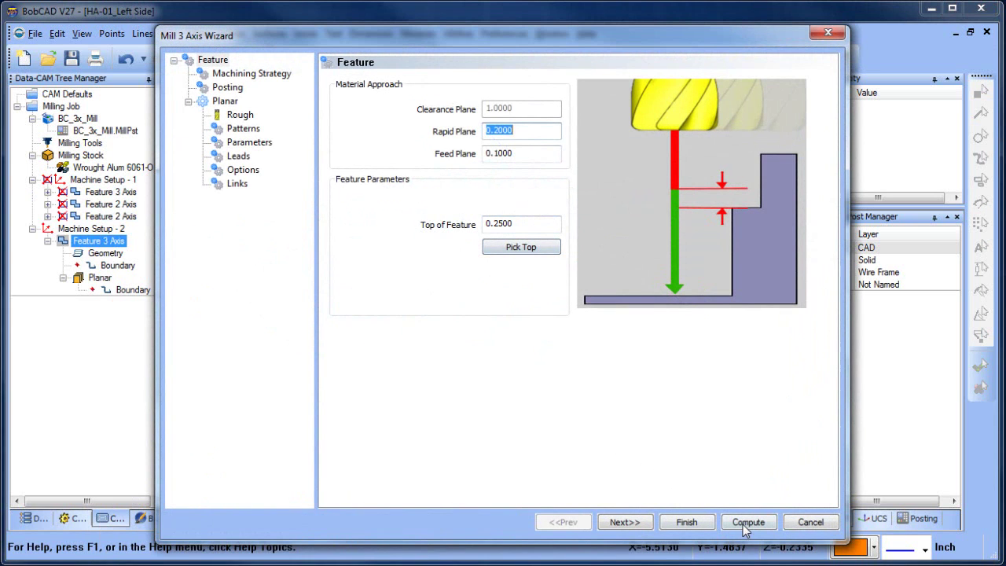
pyautogui.click(748, 521)
pyautogui.moveTo(498, 386)
pyautogui.mouseDown()
pyautogui.moveTo(524, 357)
pyautogui.moveTo(526, 381)
pyautogui.moveTo(527, 343)
pyautogui.moveTo(516, 335)
pyautogui.mouseUp()
pyautogui.press('Escape')
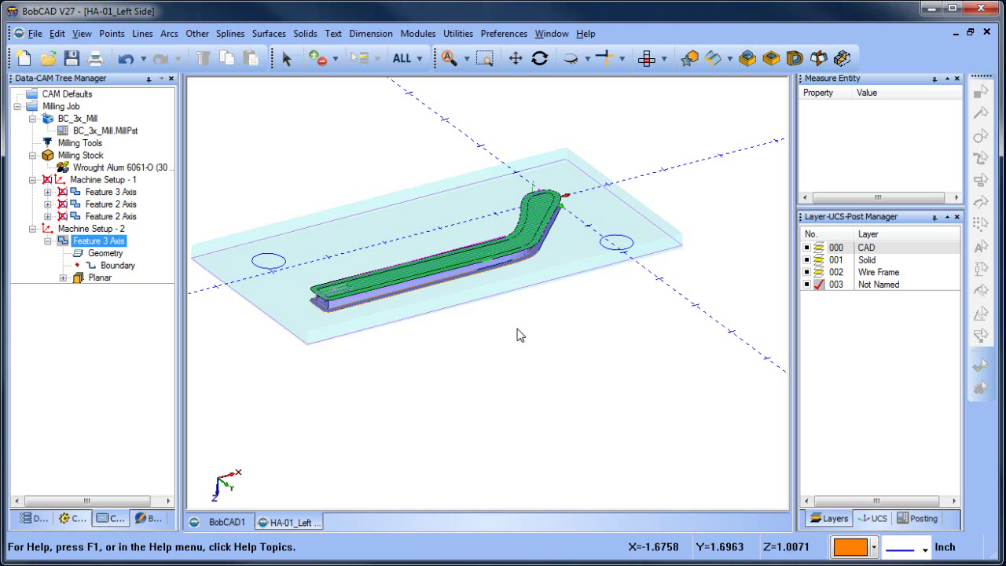
pyautogui.click(63, 275)
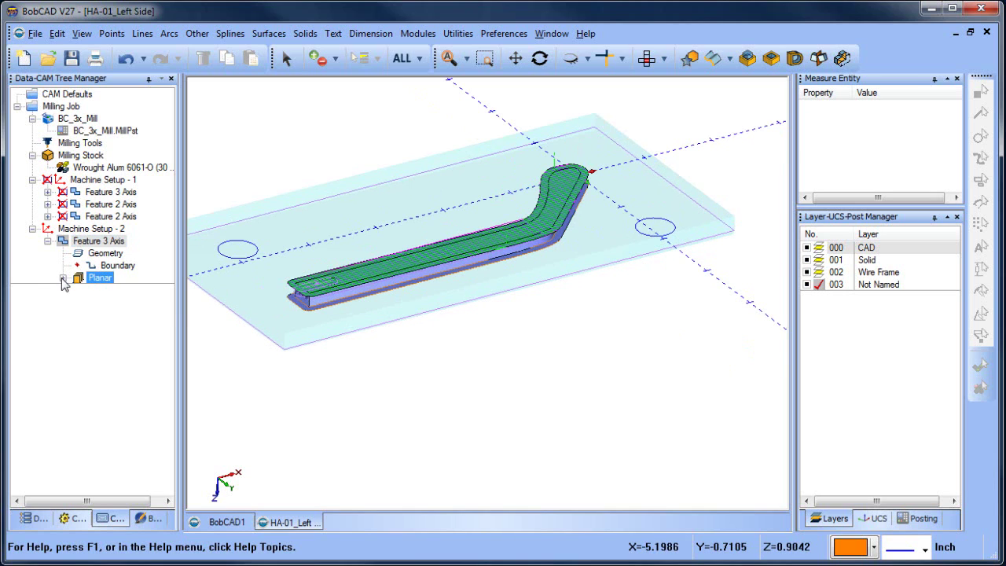
pyautogui.click(62, 279)
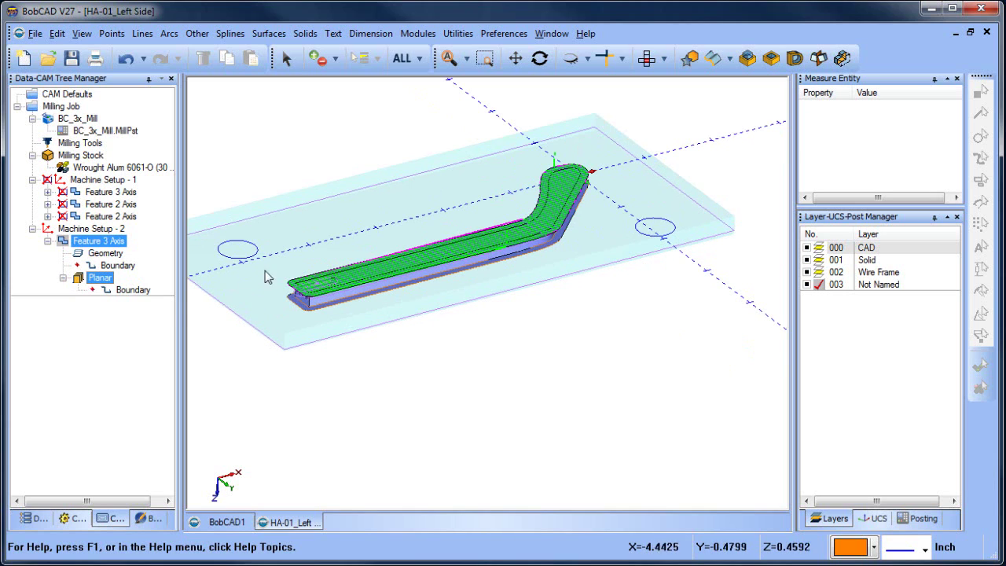
# Hide the CAD and Solid layers with Wire Frame as the active layer, and blank the Planar toolpath in Machine Setup - 2.
pyautogui.click(807, 248)
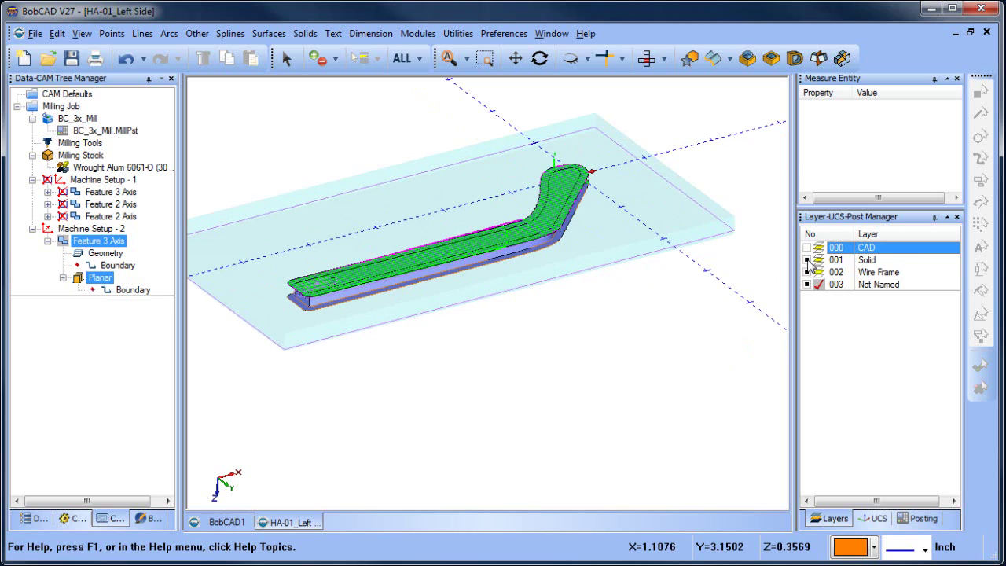
pyautogui.click(806, 259)
pyautogui.click(818, 272)
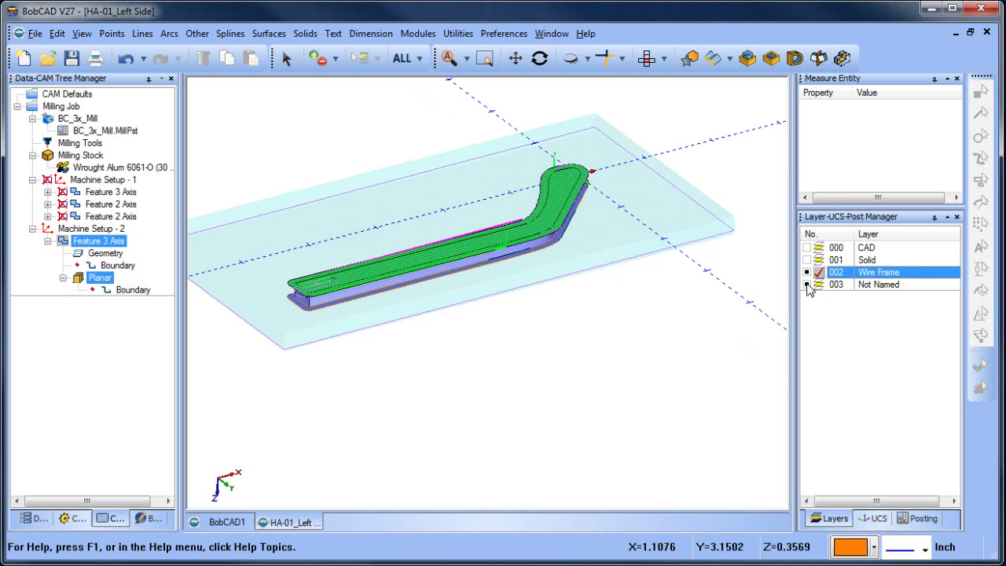
pyautogui.scroll(1, 448, 341)
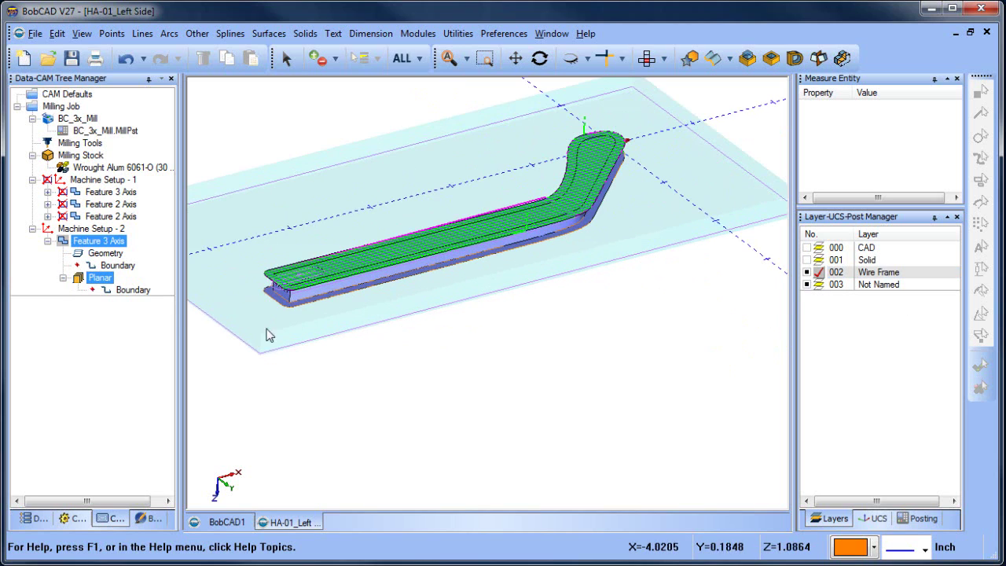
pyautogui.rightClick(101, 278)
pyautogui.click(126, 368)
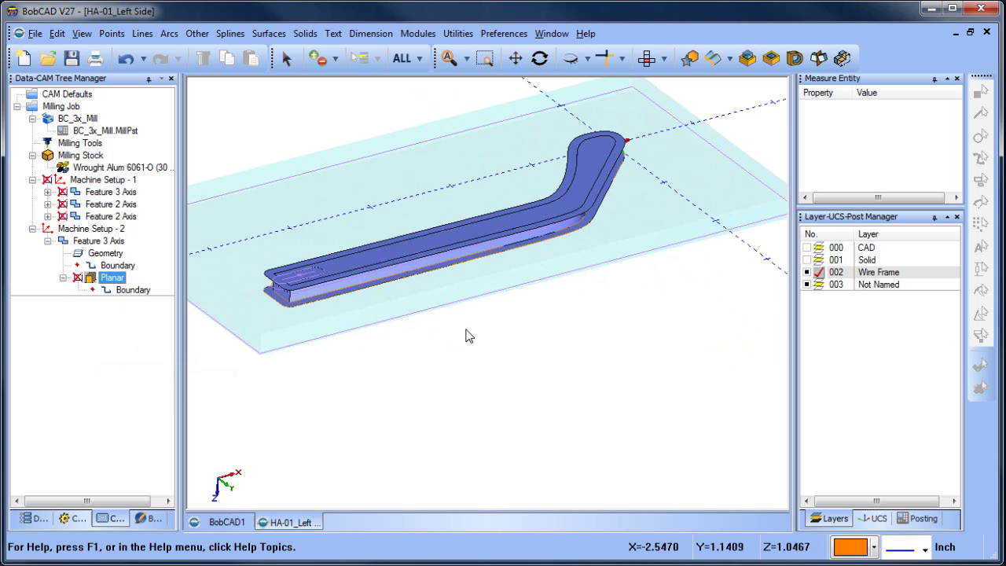
pyautogui.click(286, 58)
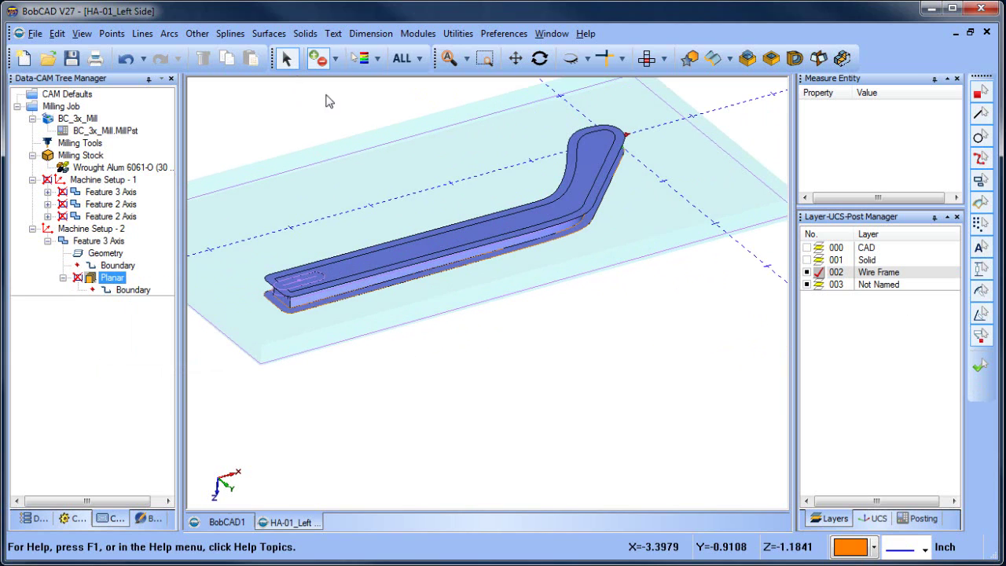
pyautogui.click(414, 241)
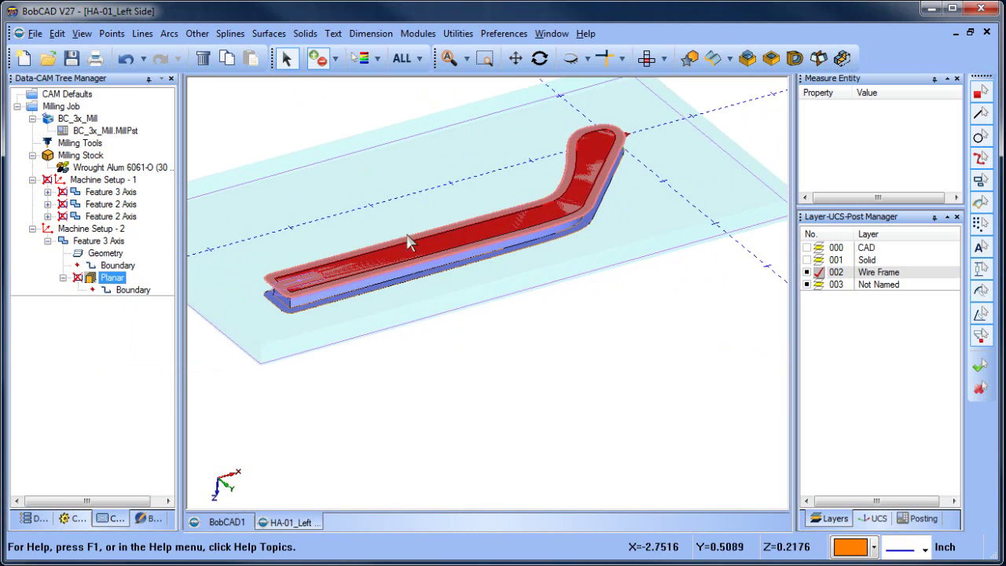
pyautogui.rightClick(387, 198)
pyautogui.click(321, 197)
pyautogui.rightClick(321, 197)
pyautogui.click(346, 217)
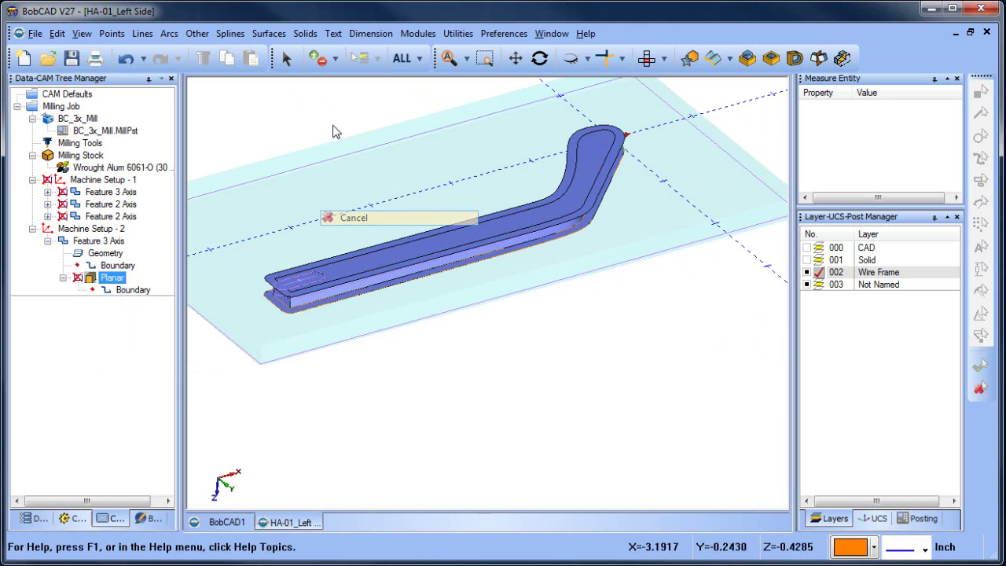
# Move the part's upper mirrored surface from the Wire Frame layer to the Solid layer.
pyautogui.click(286, 58)
pyautogui.click(594, 219)
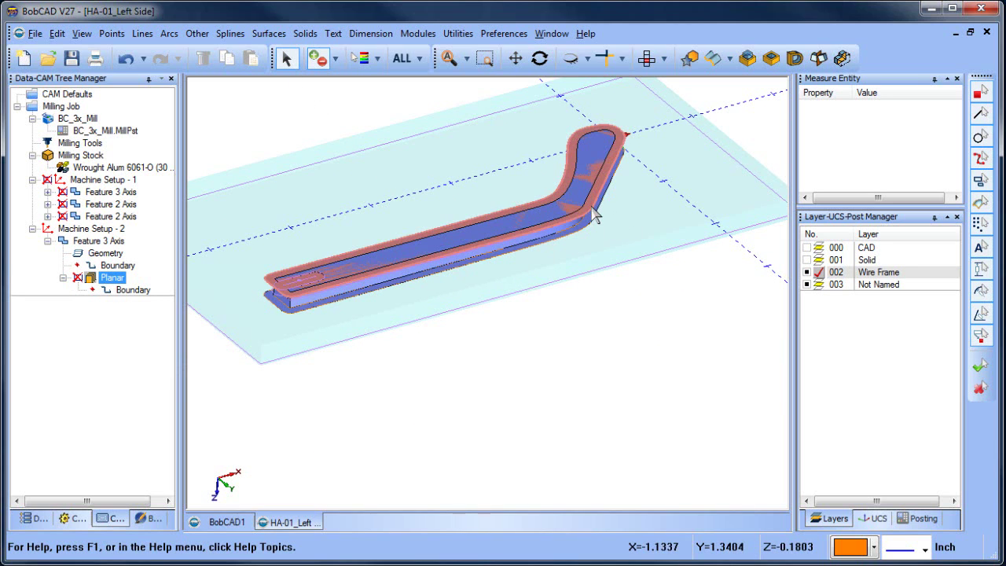
pyautogui.rightClick(438, 204)
pyautogui.moveTo(565, 327)
pyautogui.click(655, 357)
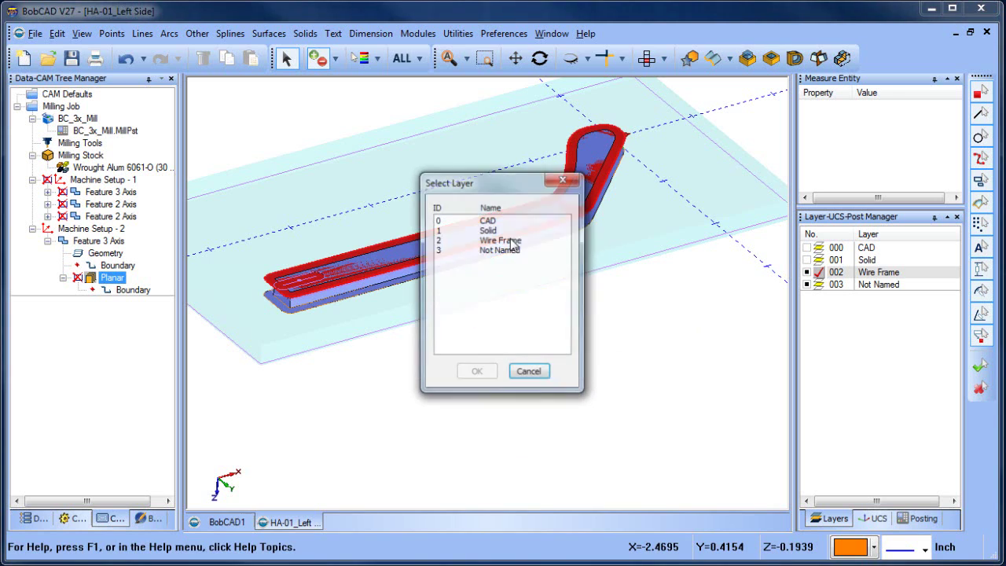
pyautogui.click(492, 231)
pyautogui.click(477, 372)
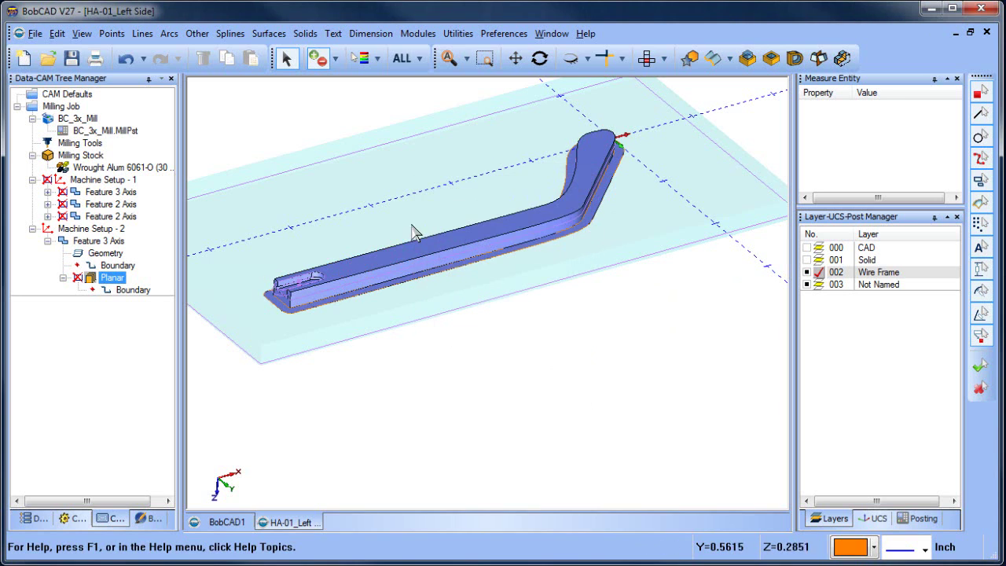
pyautogui.rightClick(355, 206)
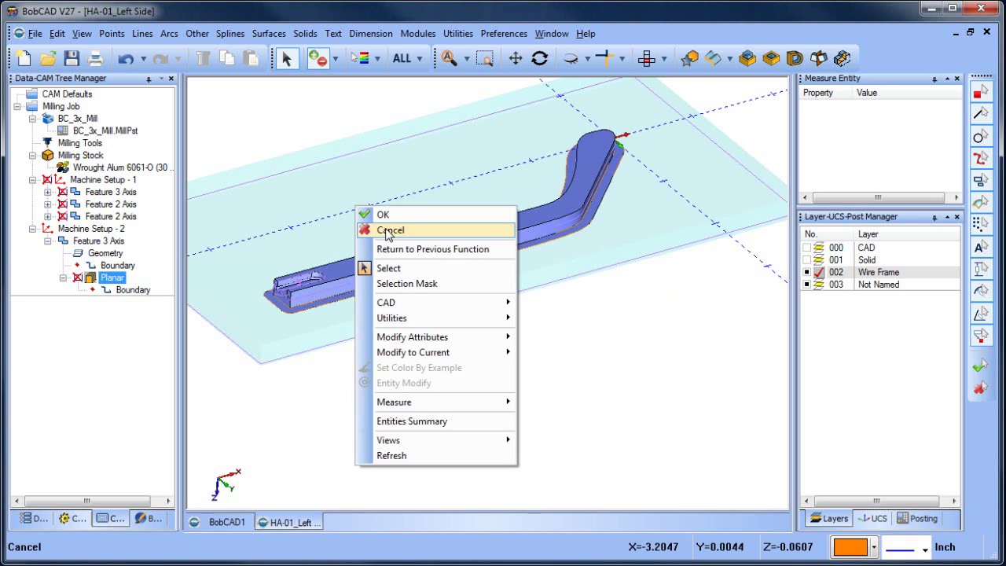
pyautogui.click(384, 231)
# Start entity selection and restrict the selection mask to surfaces only.
pyautogui.moveTo(442, 411); pyautogui.dragTo(474, 411, button='middle')
pyautogui.scroll(3, 402, 337)
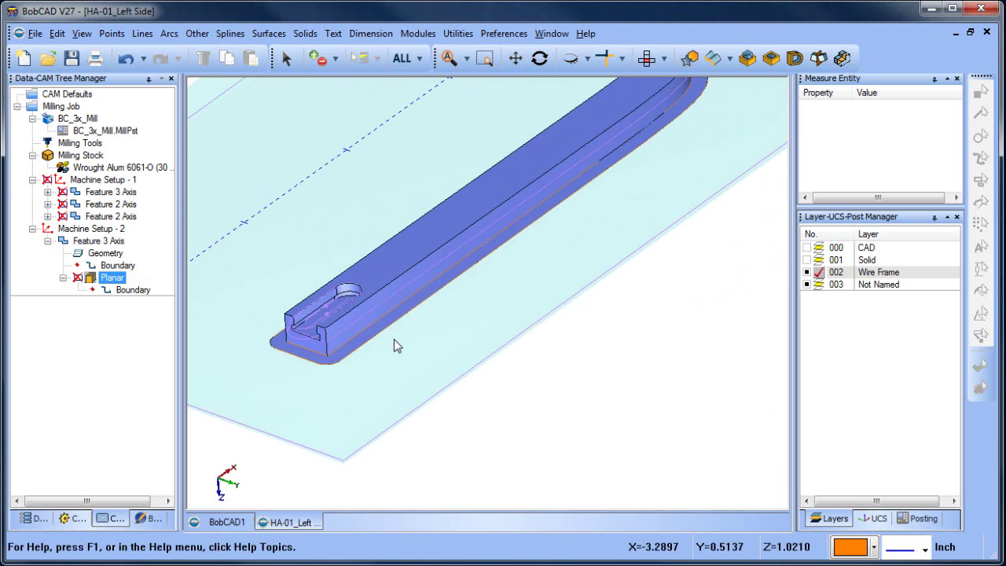
pyautogui.scroll(2, 433, 343)
pyautogui.scroll(3, 351, 346)
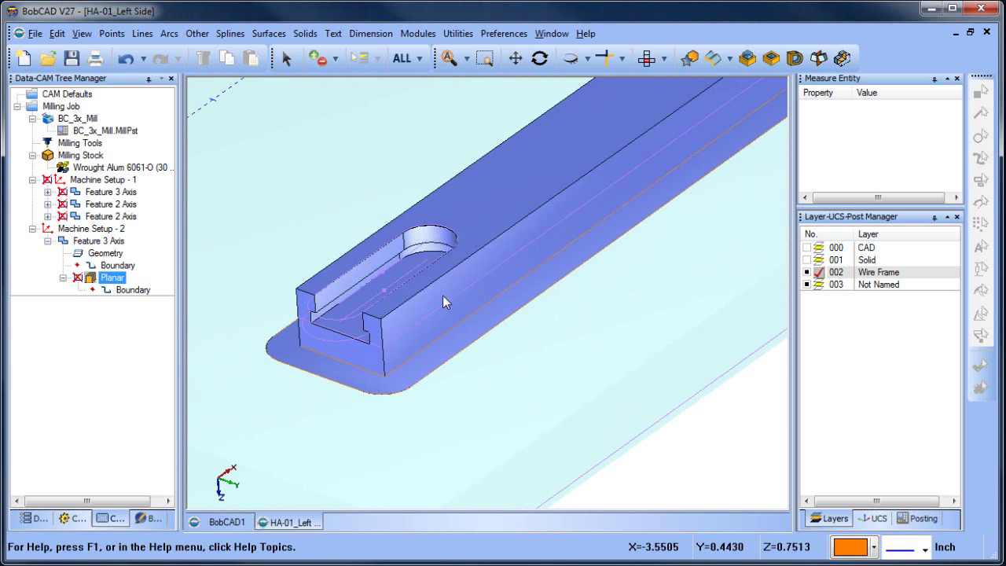
pyautogui.moveTo(615, 343)
pyautogui.mouseDown(button='middle')
pyautogui.moveTo(602, 348)
pyautogui.moveTo(606, 363)
pyautogui.moveTo(625, 358)
pyautogui.moveTo(621, 345)
pyautogui.mouseUp(button='middle')
pyautogui.scroll(-3, 582, 325)
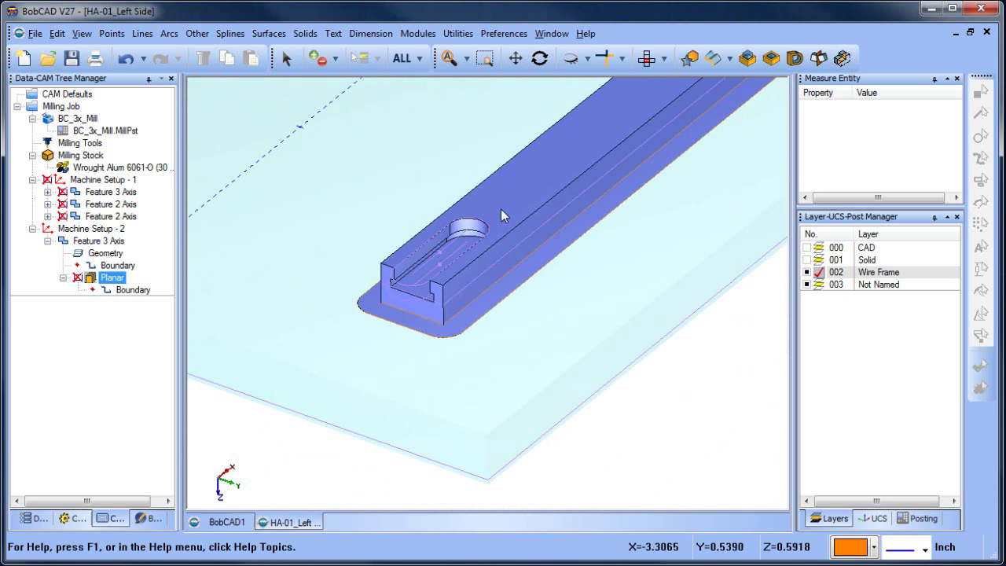
pyautogui.click(285, 58)
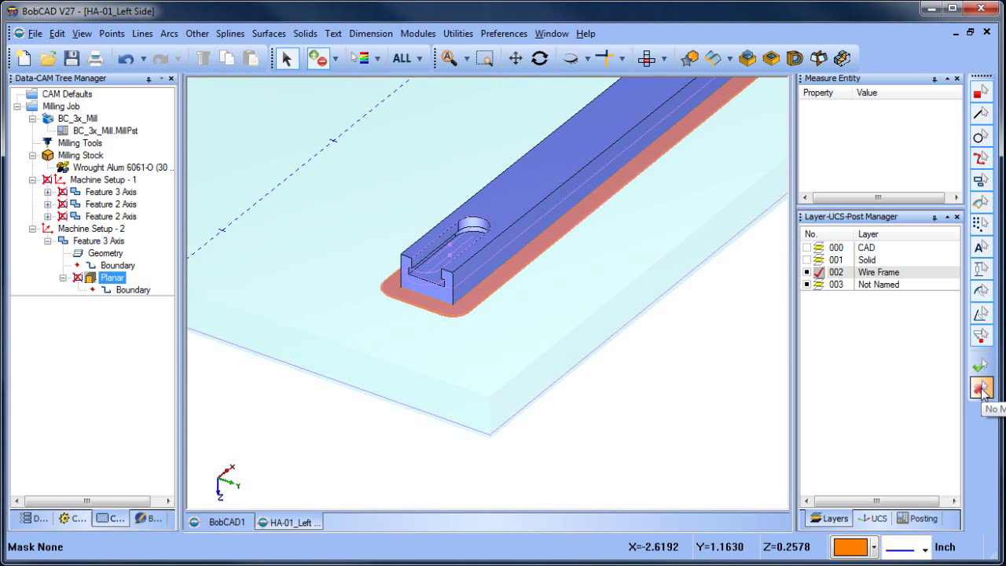
pyautogui.click(981, 202)
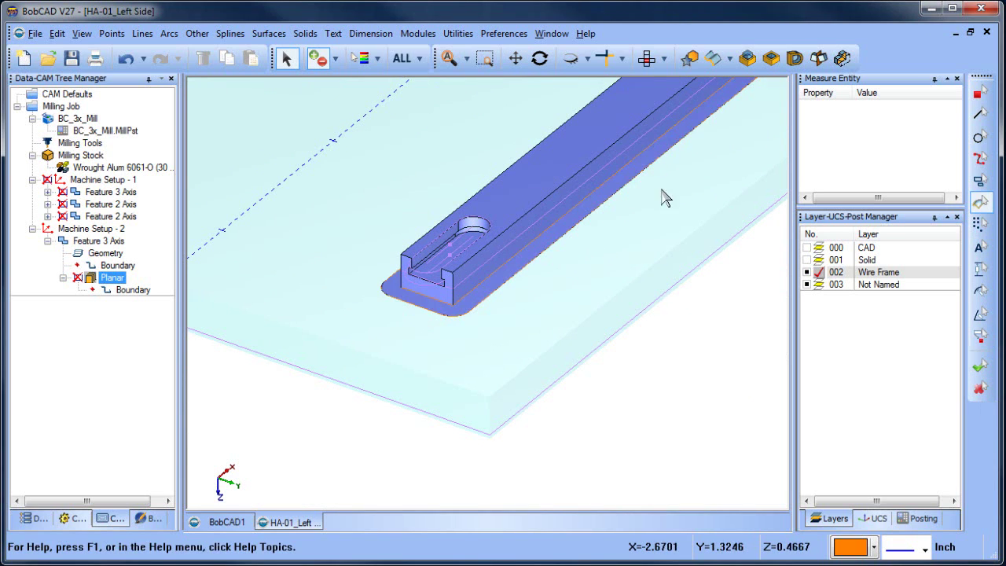
# Window-select all surfaces of the part, move them to the Solid layer and end the selection.
pyautogui.scroll(-5, 628, 194)
pyautogui.moveTo(689, 220); pyautogui.dragTo(450, 235, button='middle')
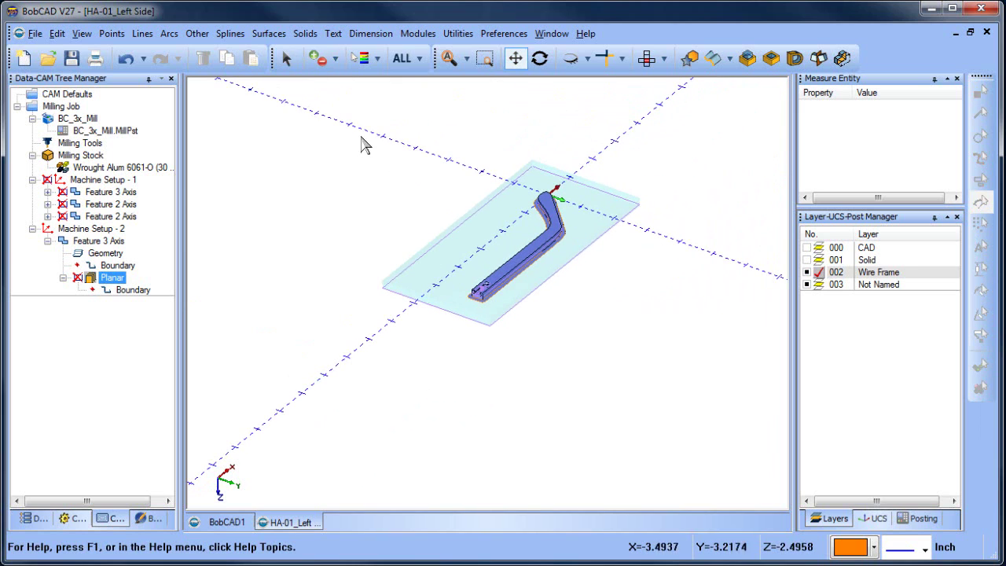
pyautogui.moveTo(361, 147); pyautogui.dragTo(661, 381)
pyautogui.rightClick(387, 178)
pyautogui.moveTo(511, 312)
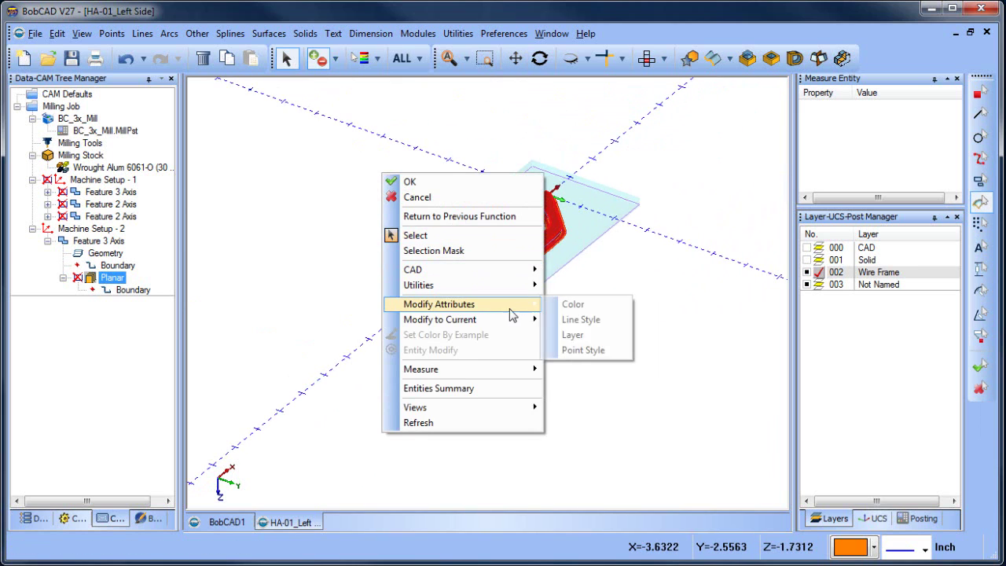
pyautogui.click(575, 335)
pyautogui.click(488, 230)
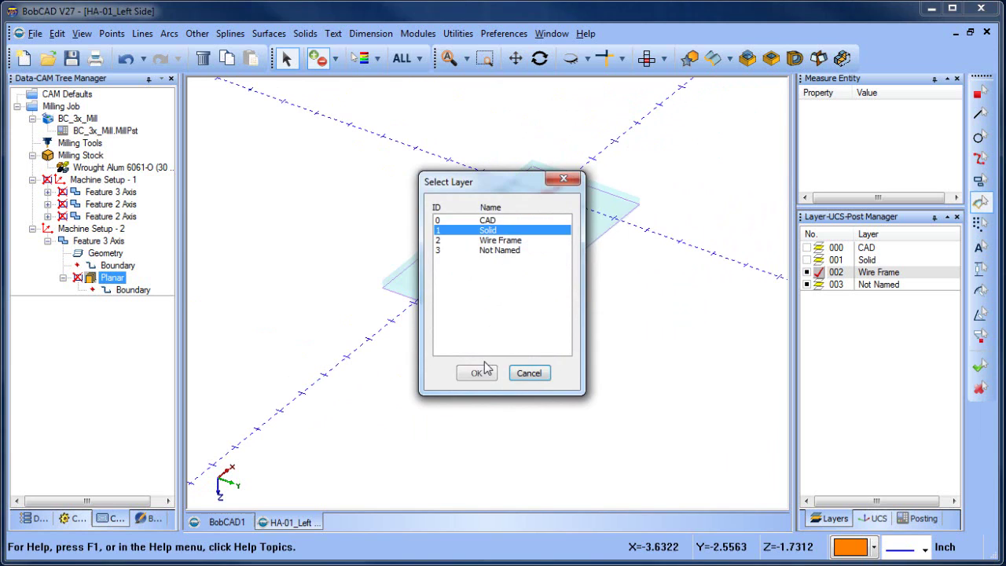
pyautogui.click(476, 373)
pyautogui.rightClick(656, 252)
pyautogui.click(688, 275)
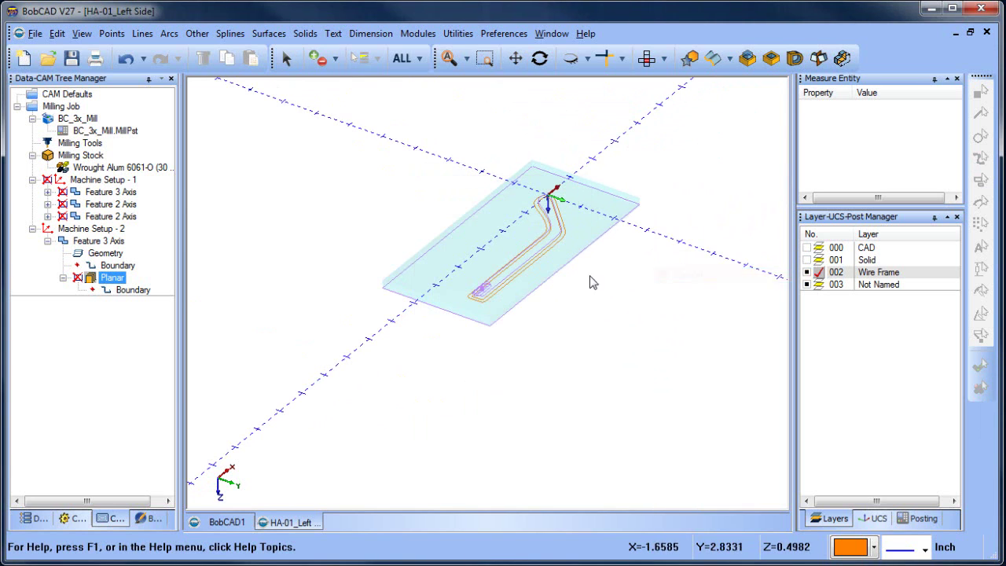
# Collapse the 3-axis feature in Machine Setup - 2.
pyautogui.scroll(5, 590, 281)
pyautogui.scroll(2, 446, 314)
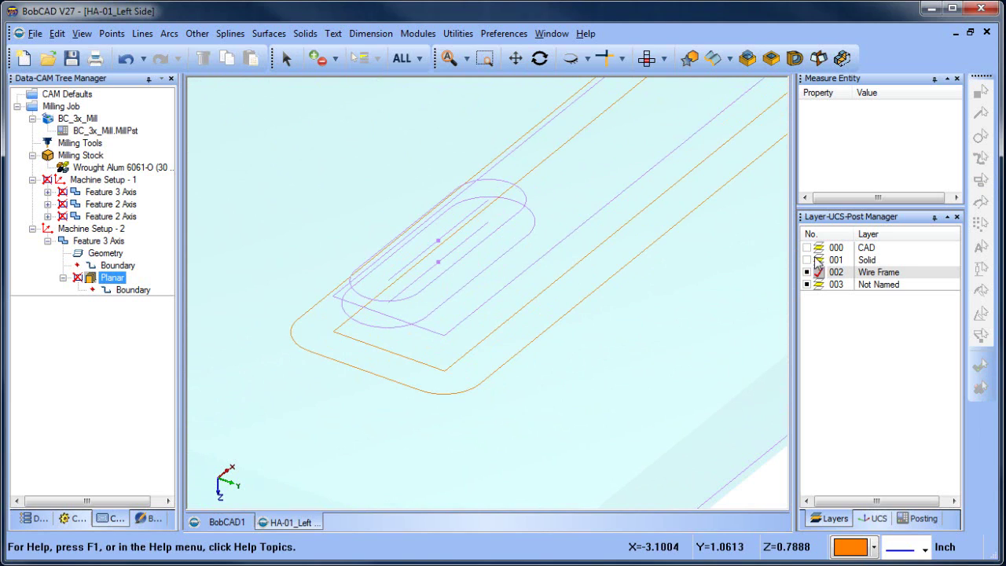
pyautogui.click(118, 265)
pyautogui.click(47, 240)
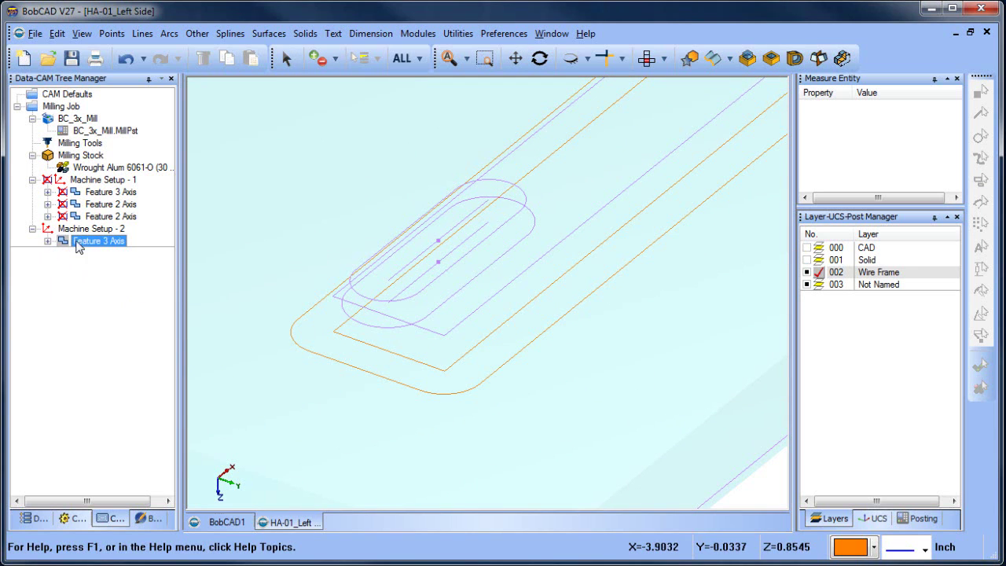
# Measure the arc at the closed end of the upper slot wireframe.
pyautogui.moveTo(595, 325); pyautogui.dragTo(718, 180, button='middle')
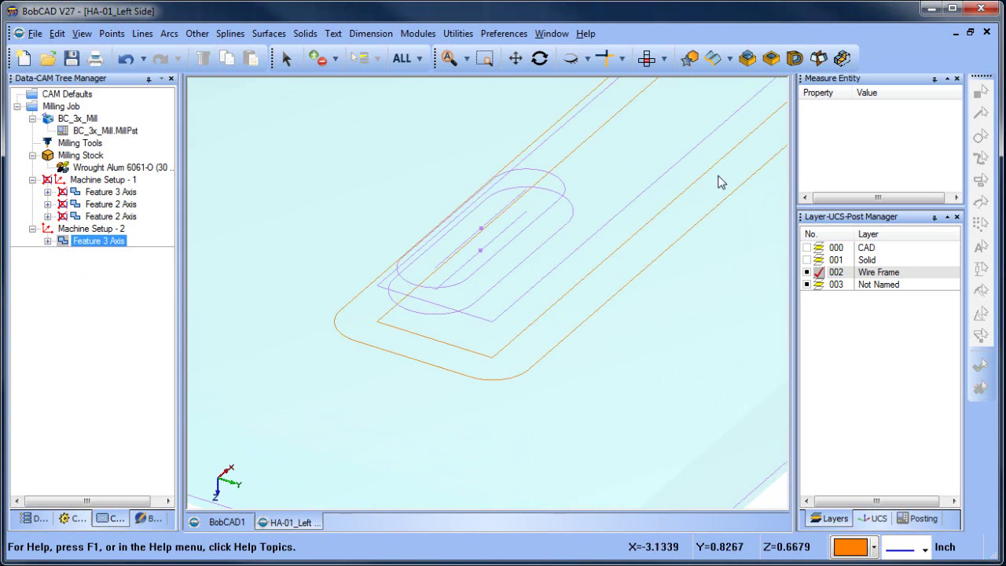
pyautogui.rightClick(388, 138)
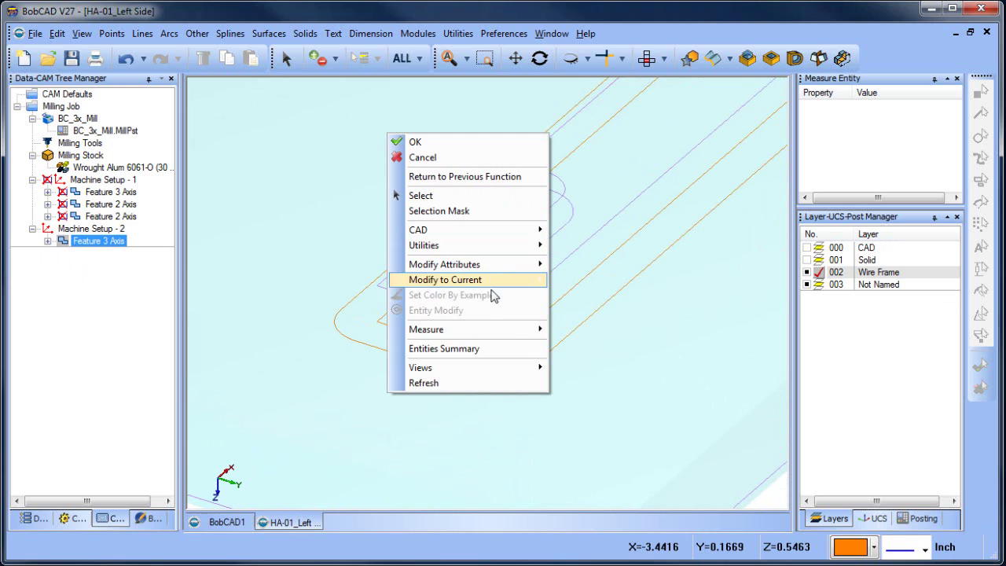
pyautogui.moveTo(510, 330)
pyautogui.click(573, 329)
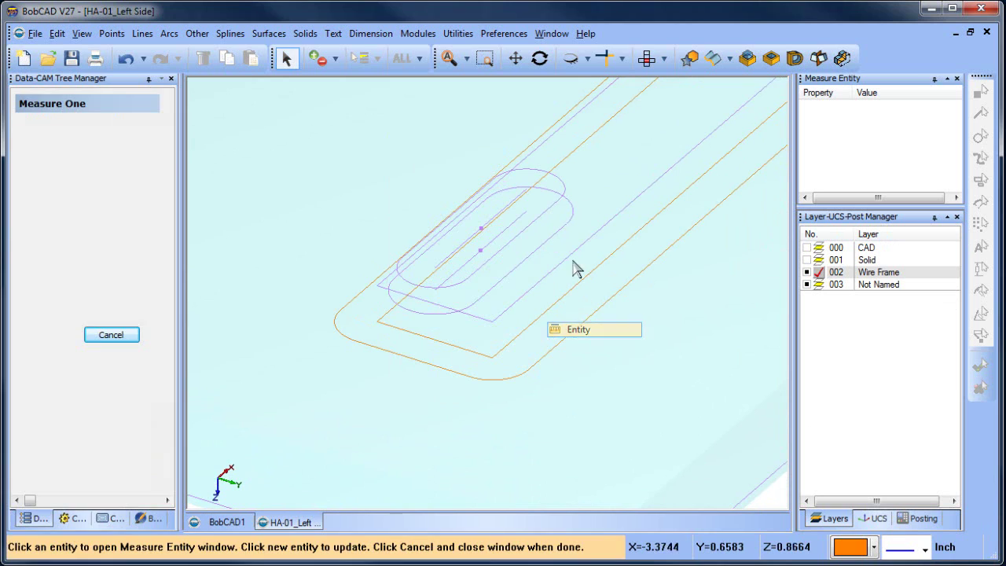
pyautogui.click(559, 189)
pyautogui.moveTo(888, 209); pyautogui.dragTo(890, 225)
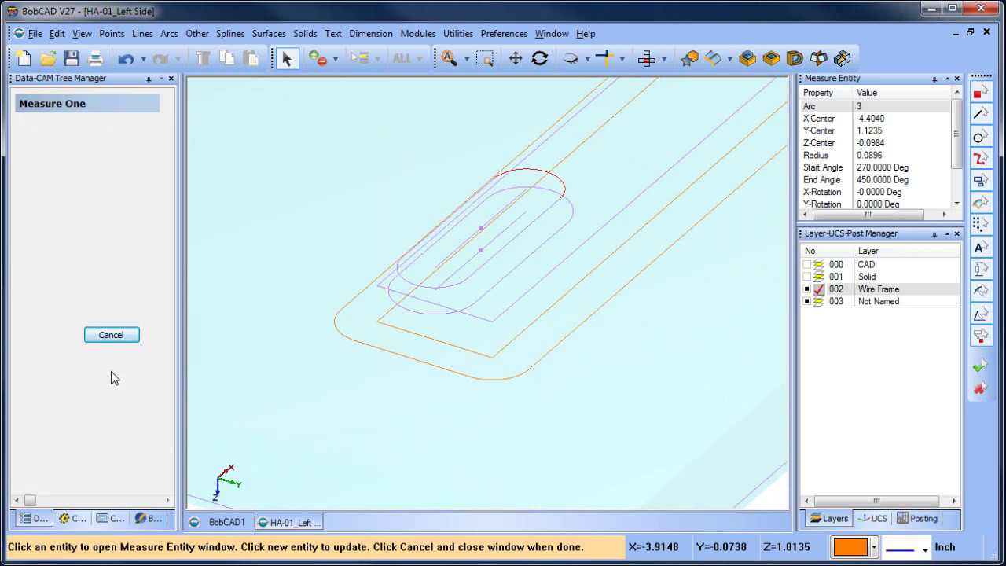
pyautogui.click(111, 335)
# Add a Mill 2 Axis feature to Machine Setup - 2 and select the slot's open U-shaped profile as its geometry.
pyautogui.click(109, 517)
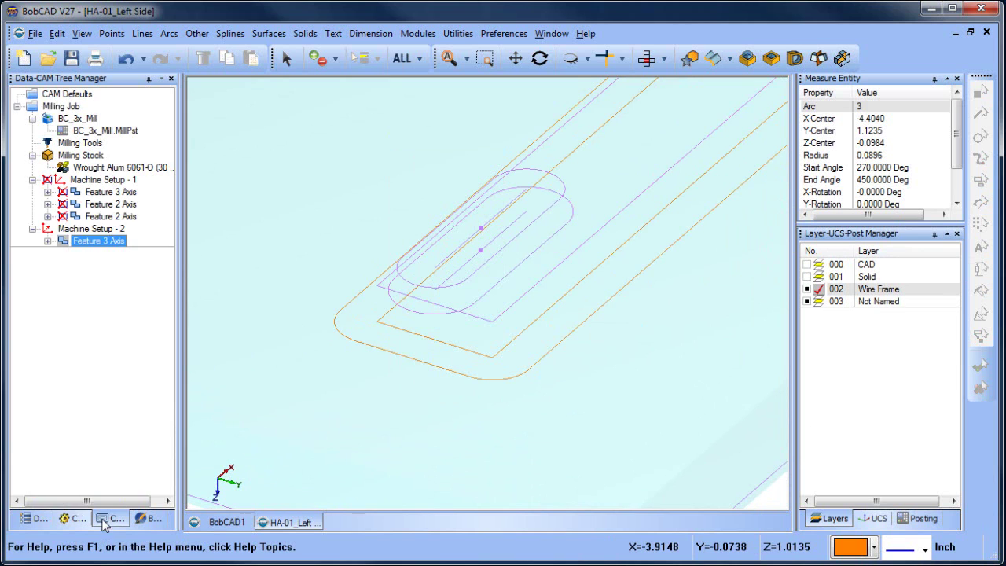
pyautogui.rightClick(93, 247)
pyautogui.click(184, 325)
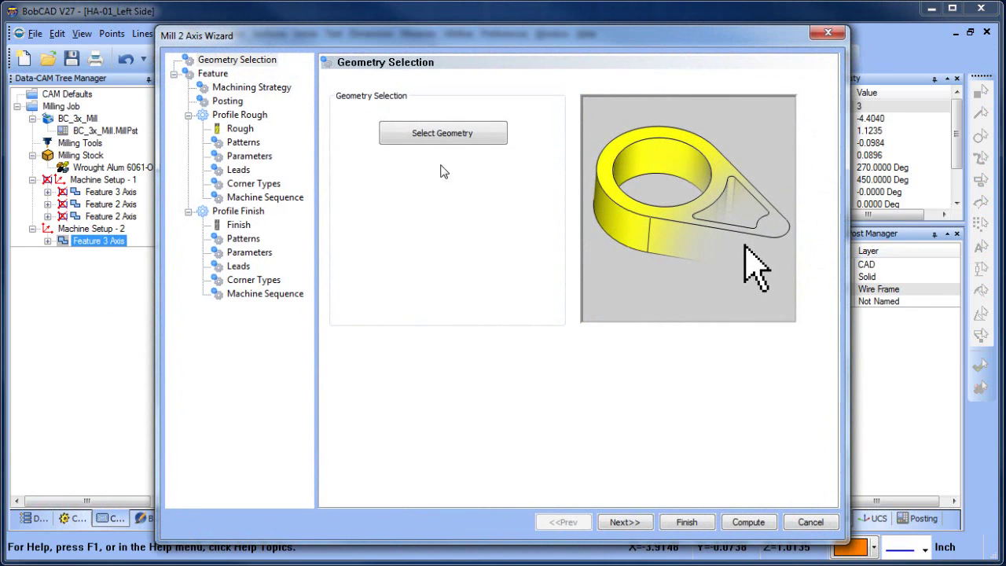
pyautogui.click(459, 138)
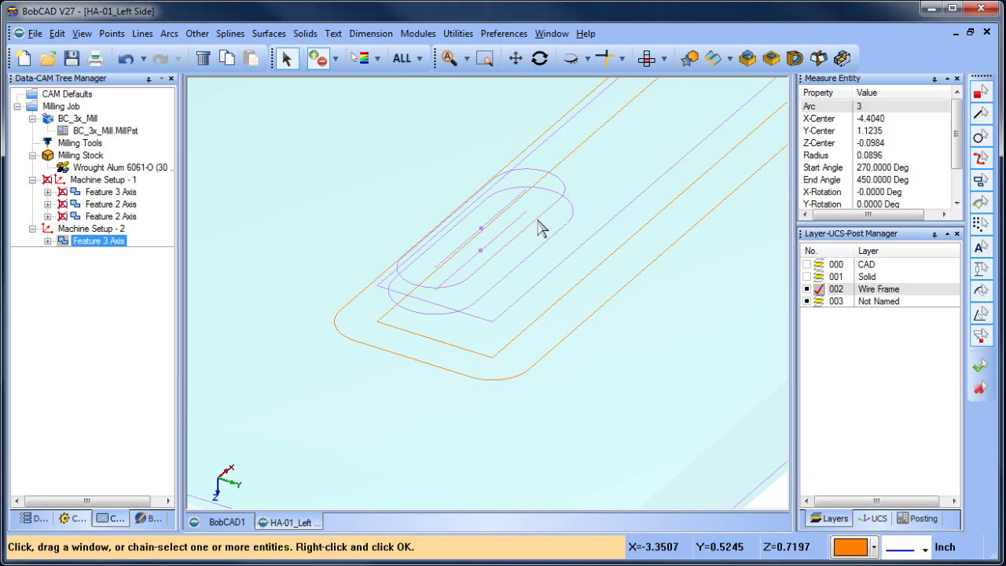
pyautogui.moveTo(440, 269); pyautogui.dragTo(604, 281, button='middle')
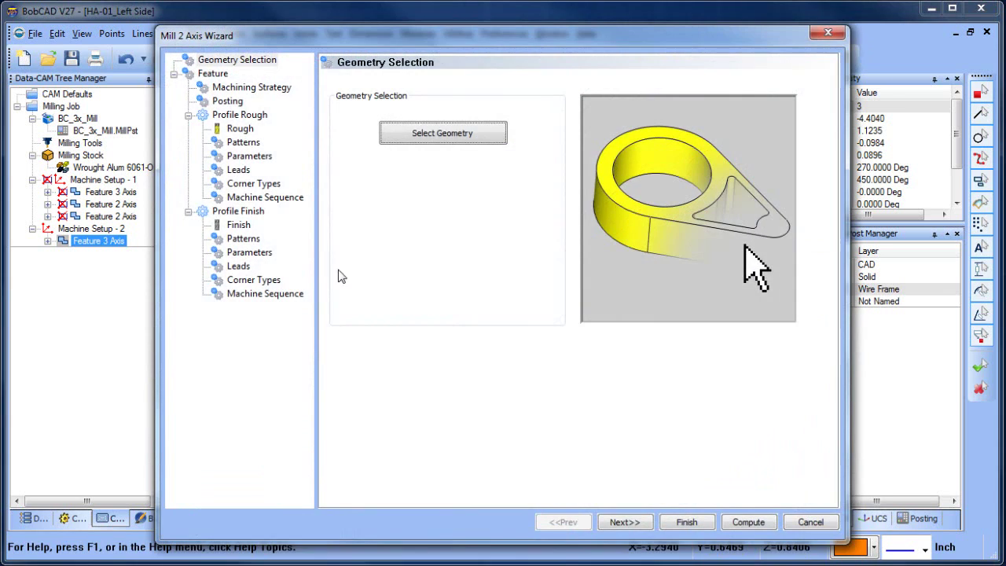
# Show the Solid layer and set the 2-axis feature's total depth by picking the slot's floor edge.
pyautogui.click(615, 522)
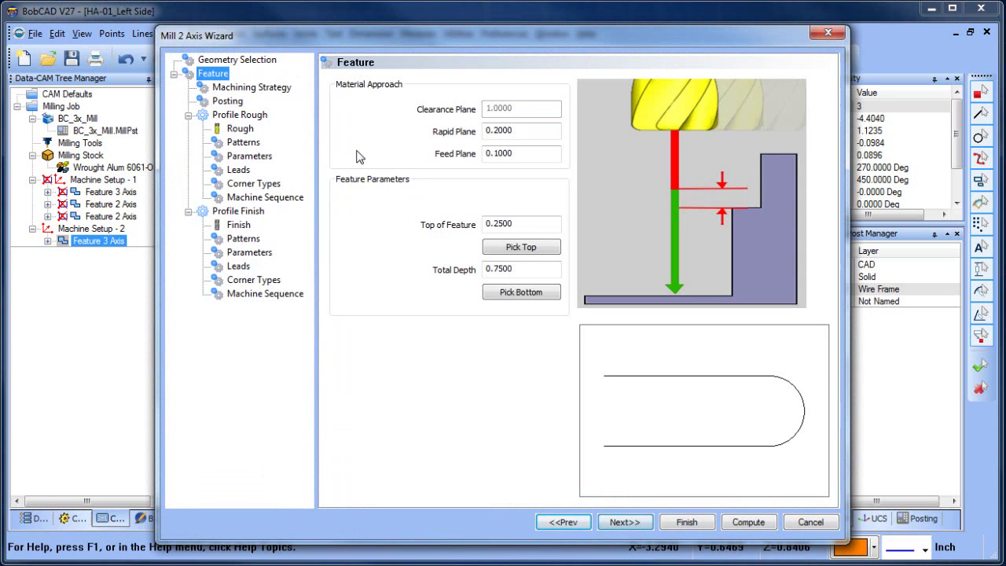
pyautogui.click(520, 292)
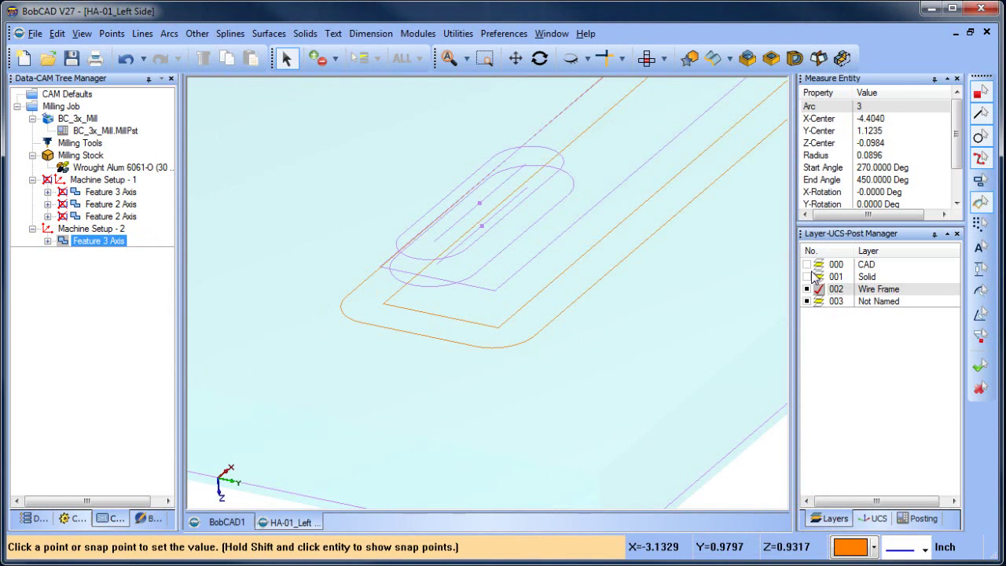
pyautogui.click(806, 277)
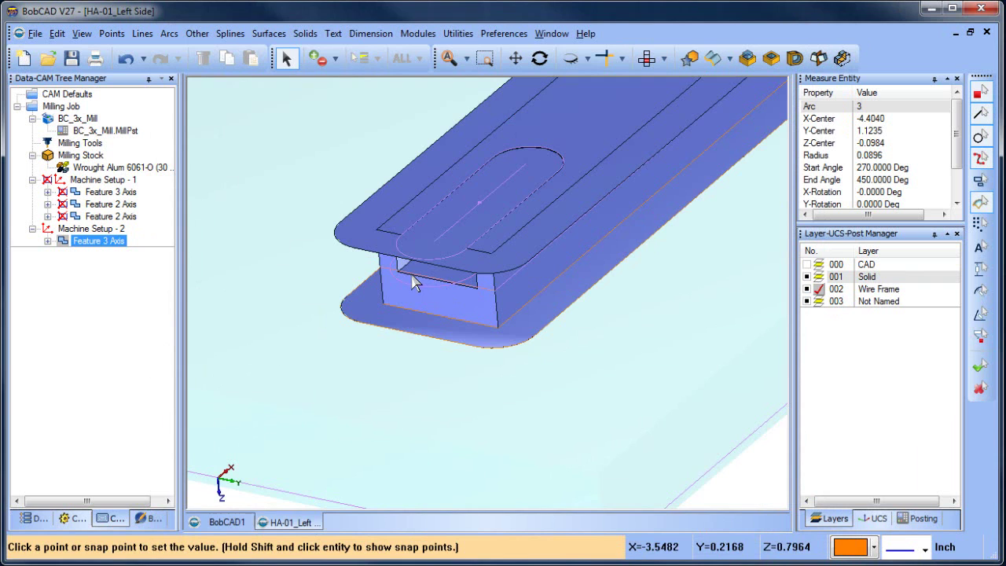
pyautogui.scroll(5, 406, 282)
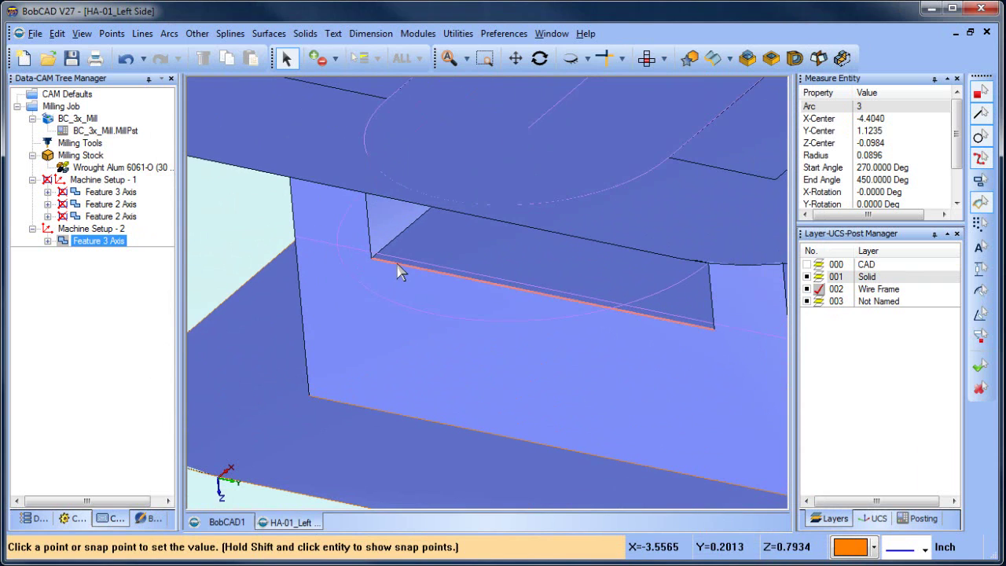
pyautogui.click(400, 275)
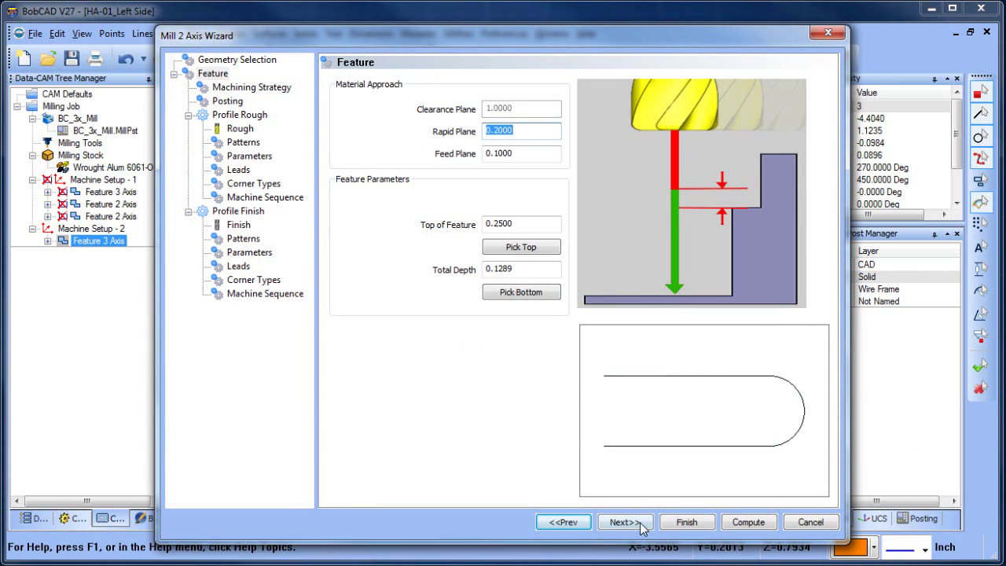
# Remove Profile Finish from the feature's current operations, leaving Profile Rough in the Profiling template.
pyautogui.click(627, 525)
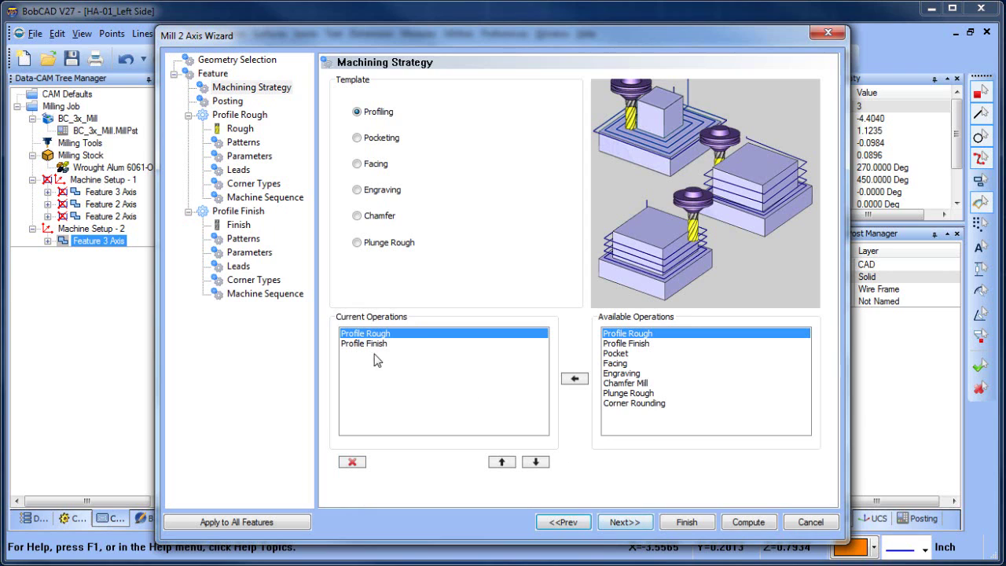
pyautogui.click(370, 343)
pyautogui.click(354, 463)
pyautogui.click(626, 521)
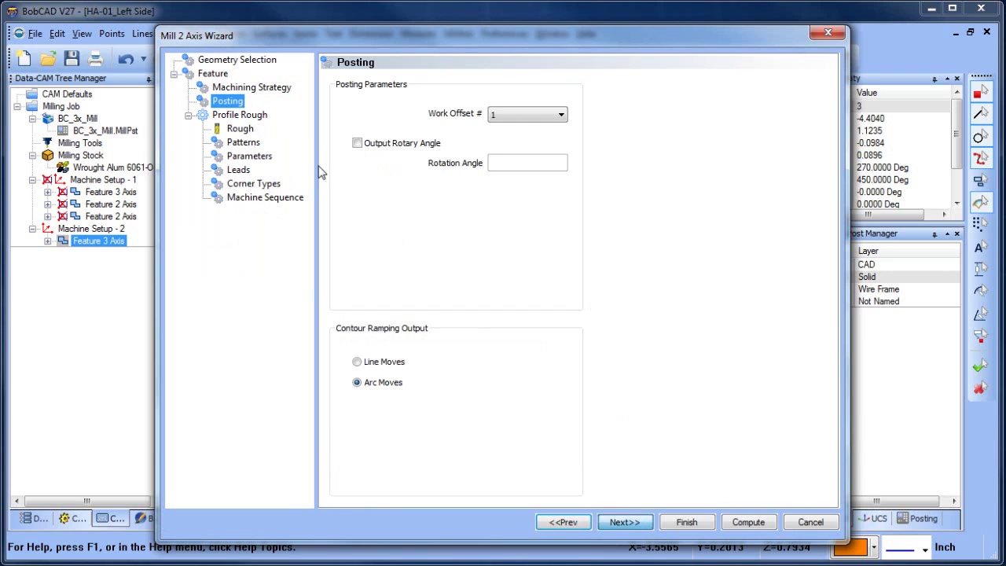
# Set the Profile Rough tool to 0.1250 diameter with corner radius 0, and choose a Parallel lead-in.
pyautogui.click(240, 128)
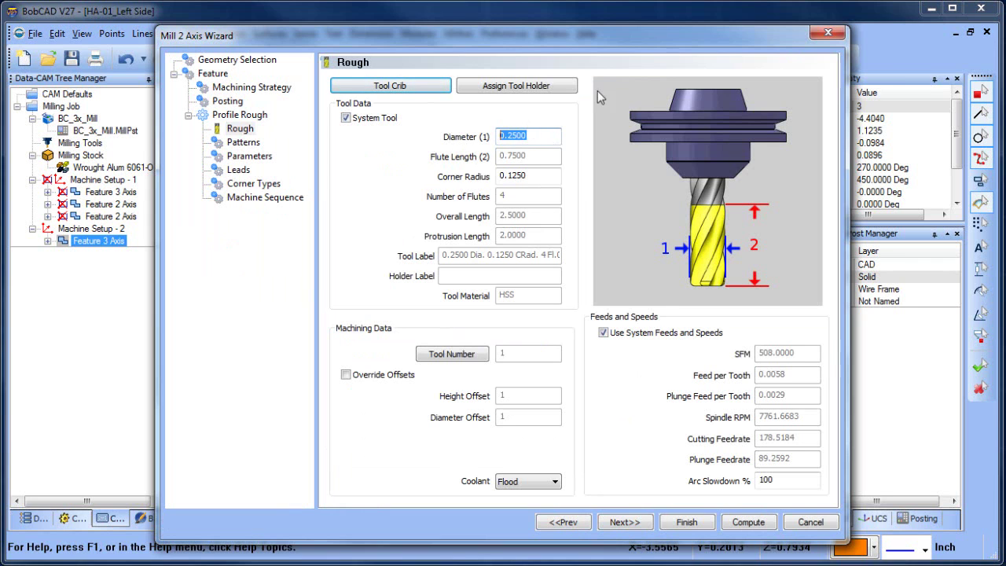
pyautogui.moveTo(631, 42); pyautogui.dragTo(586, 49)
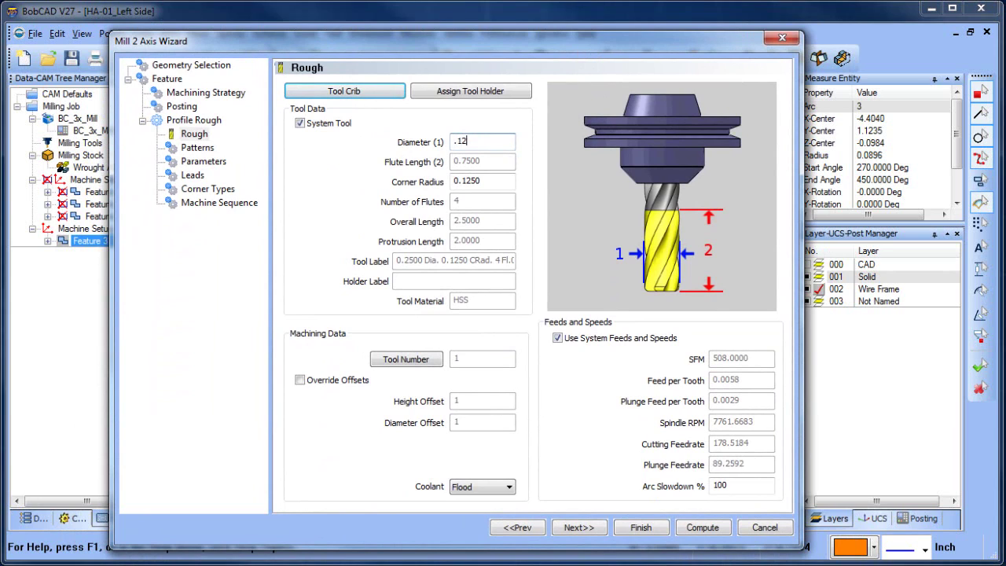
pyautogui.press('Tab')
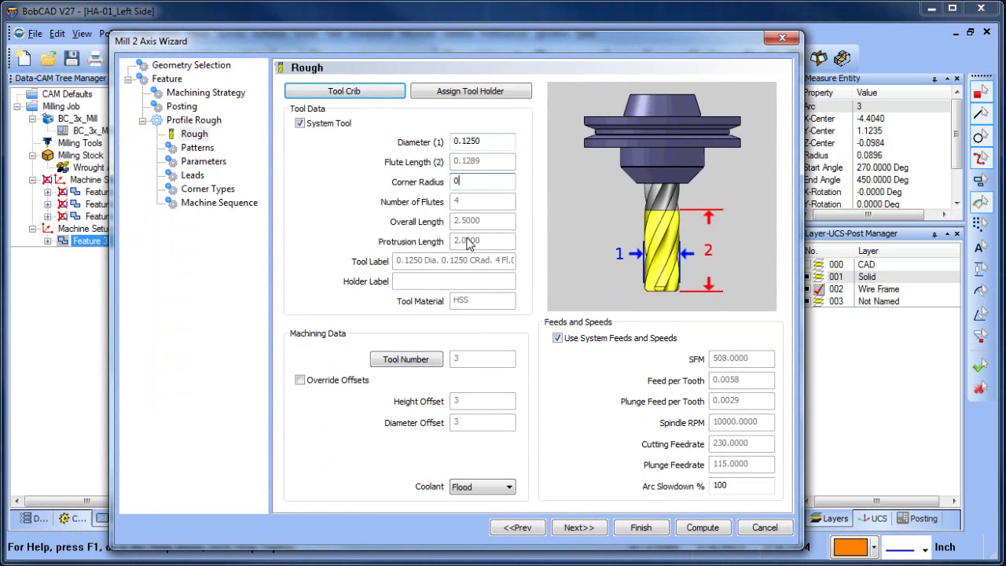
pyautogui.click(578, 528)
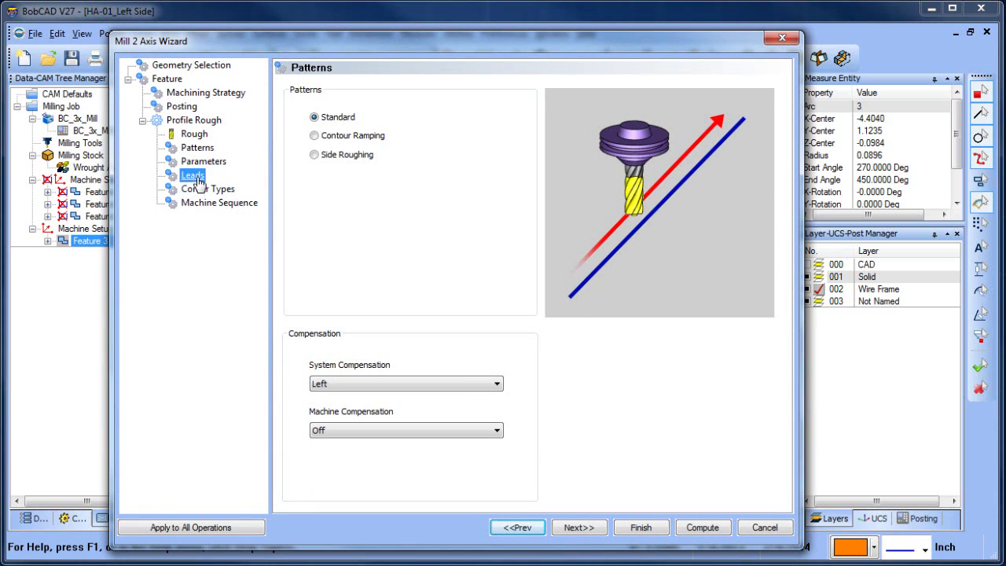
pyautogui.click(293, 381)
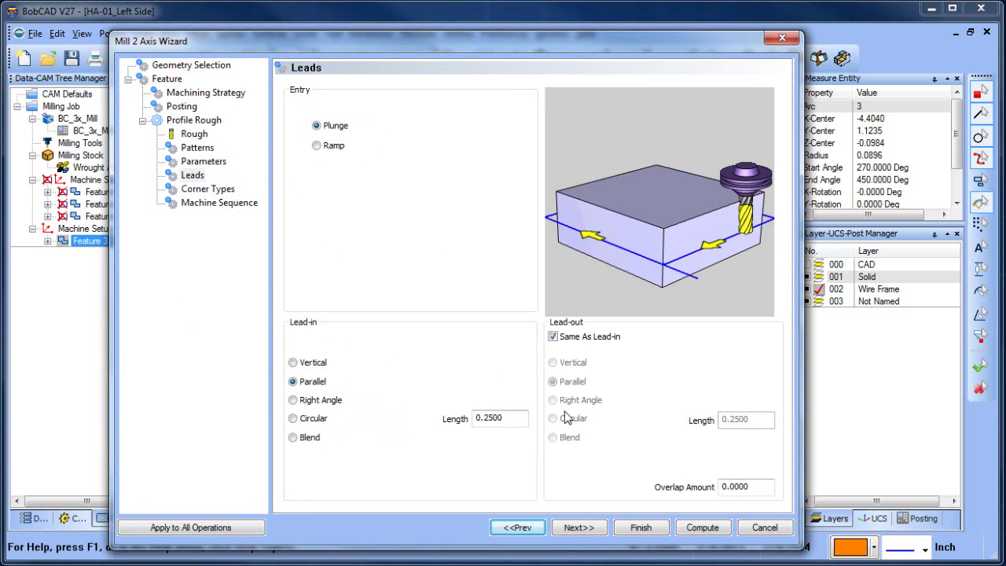
# Compute the new 2-axis feature's toolpath and hide the Solid layer to inspect the slot pass.
pyautogui.click(703, 528)
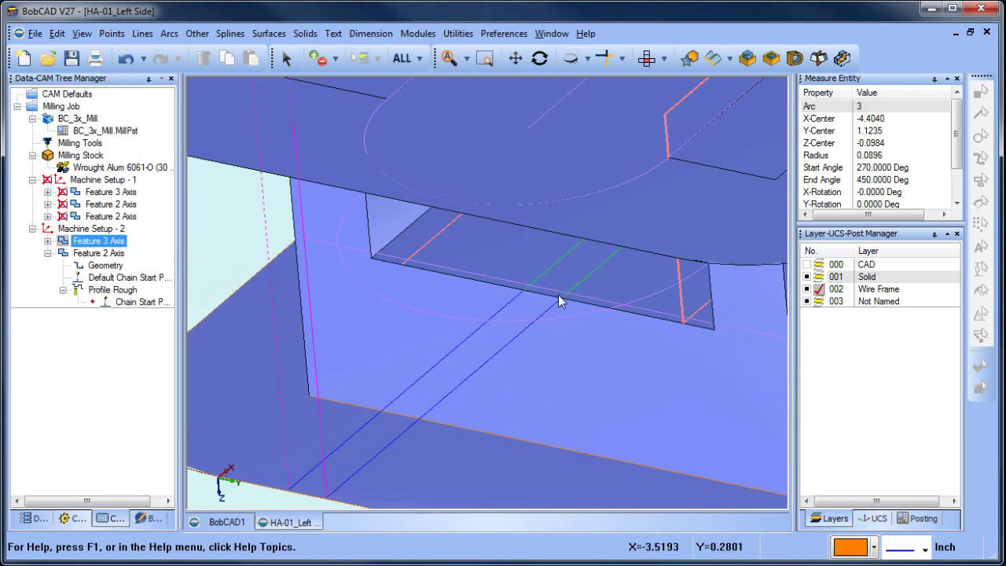
pyautogui.scroll(-5, 557, 294)
pyautogui.click(813, 277)
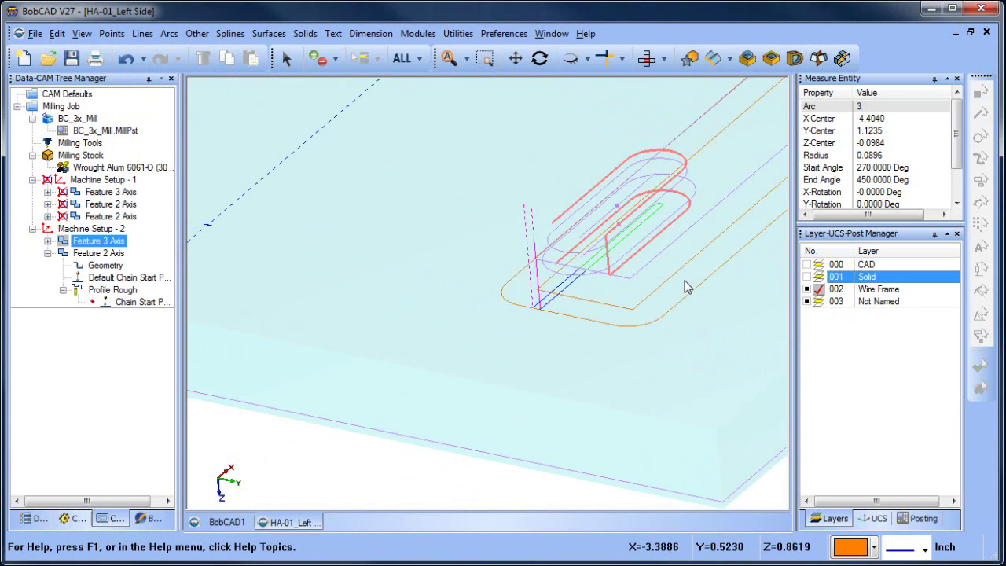
pyautogui.moveTo(684, 283); pyautogui.dragTo(575, 325, button='middle')
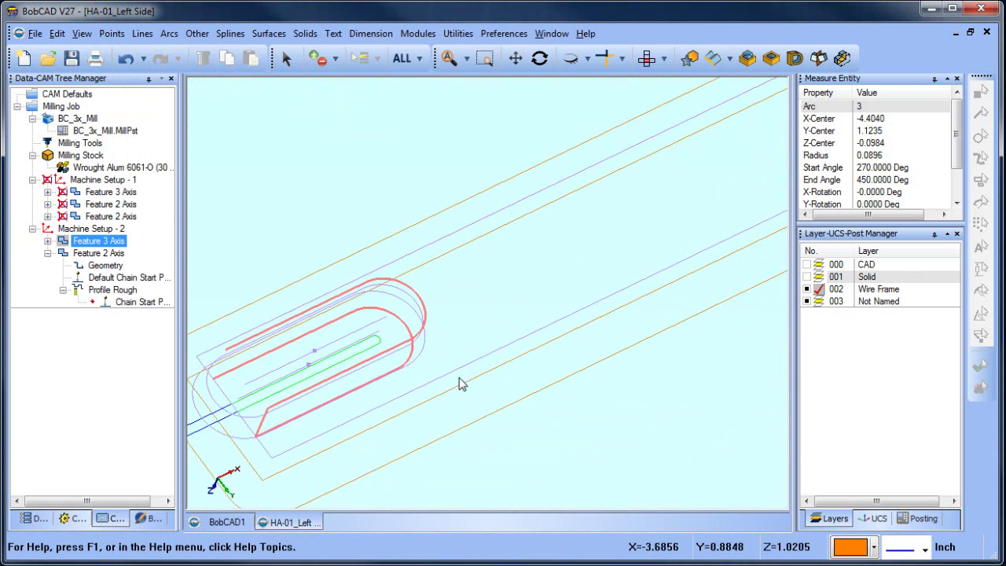
pyautogui.scroll(3, 340, 414)
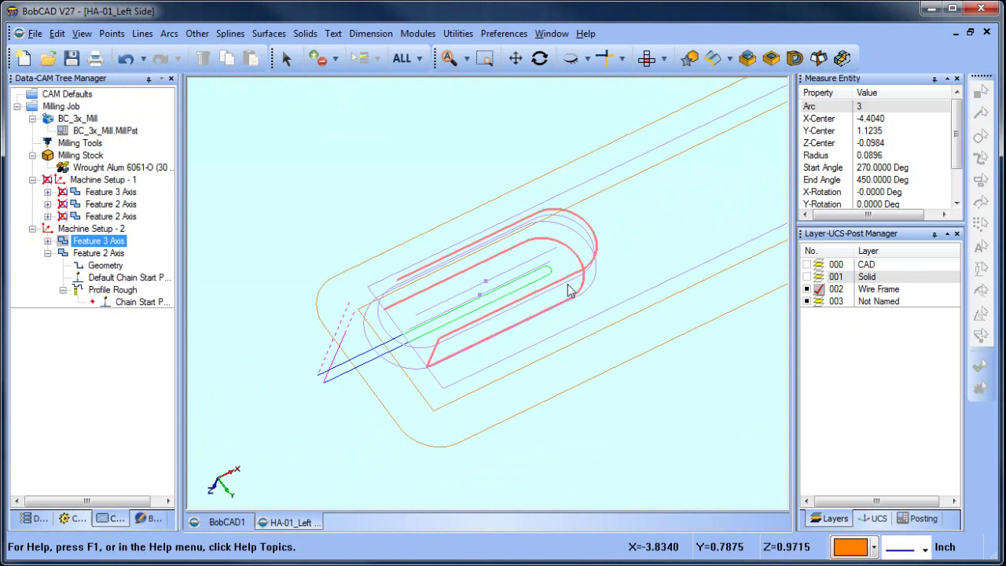
pyautogui.scroll(-3, 401, 324)
pyautogui.moveTo(602, 312); pyautogui.dragTo(579, 388, button='middle')
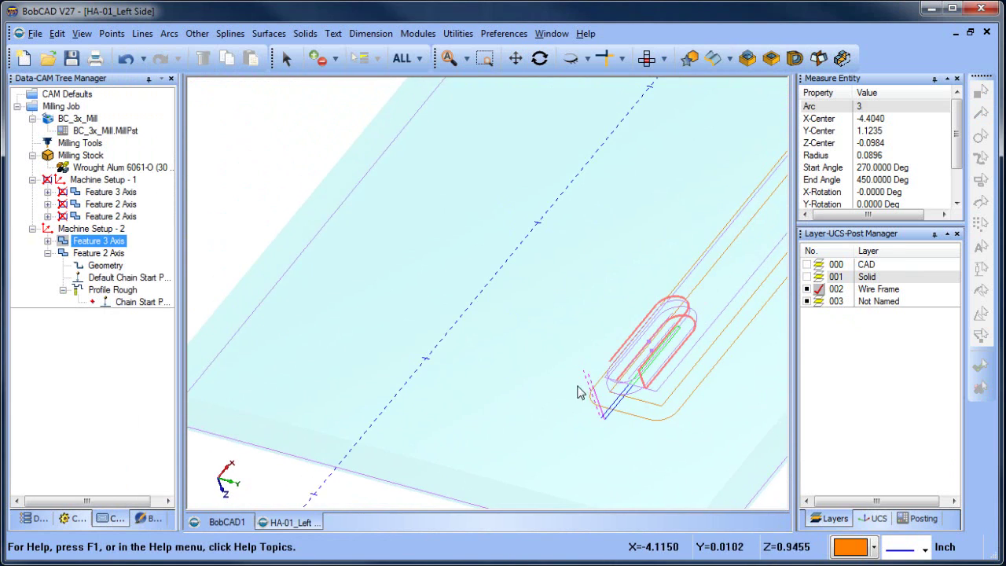
pyautogui.scroll(-1, 581, 350)
pyautogui.scroll(2, 477, 332)
pyautogui.moveTo(478, 333); pyautogui.dragTo(548, 255, button='middle')
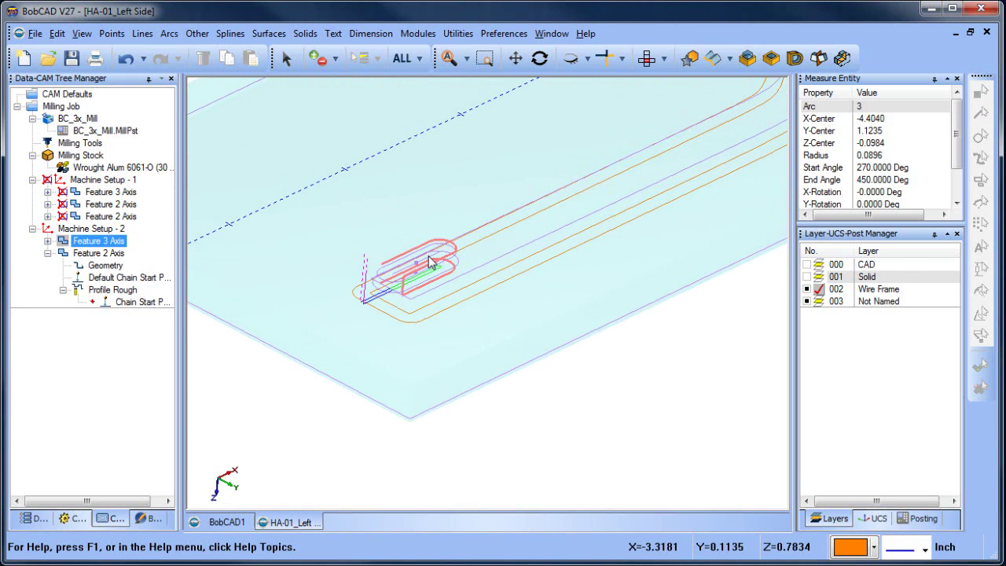
# Edit Machine Setup - 2's 2-axis feature so Profile Rough cuts in Multiple Steps with Even Depths, and recompute its toolpath.
pyautogui.click(107, 266)
pyautogui.click(99, 253)
pyautogui.rightClick(102, 253)
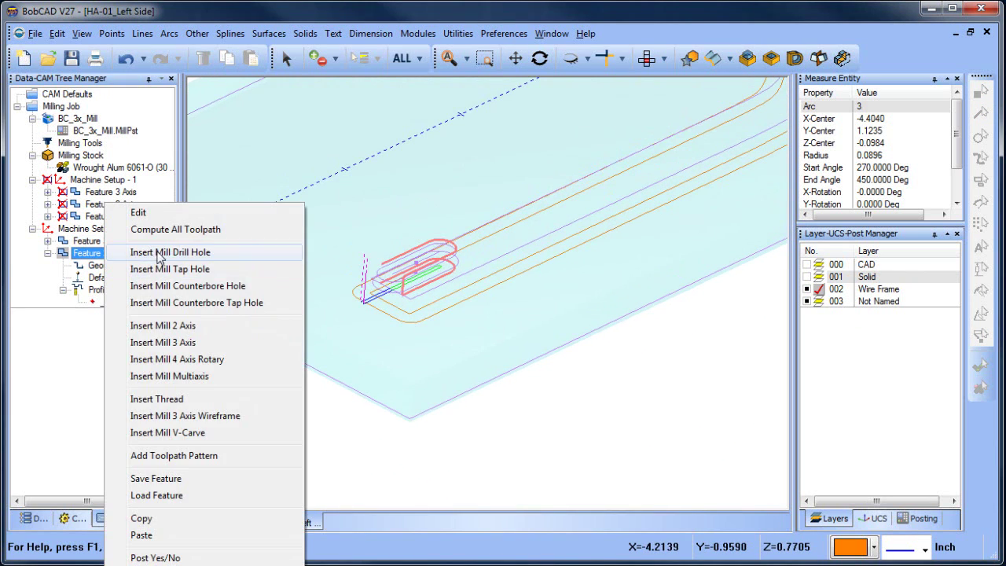
pyautogui.click(283, 215)
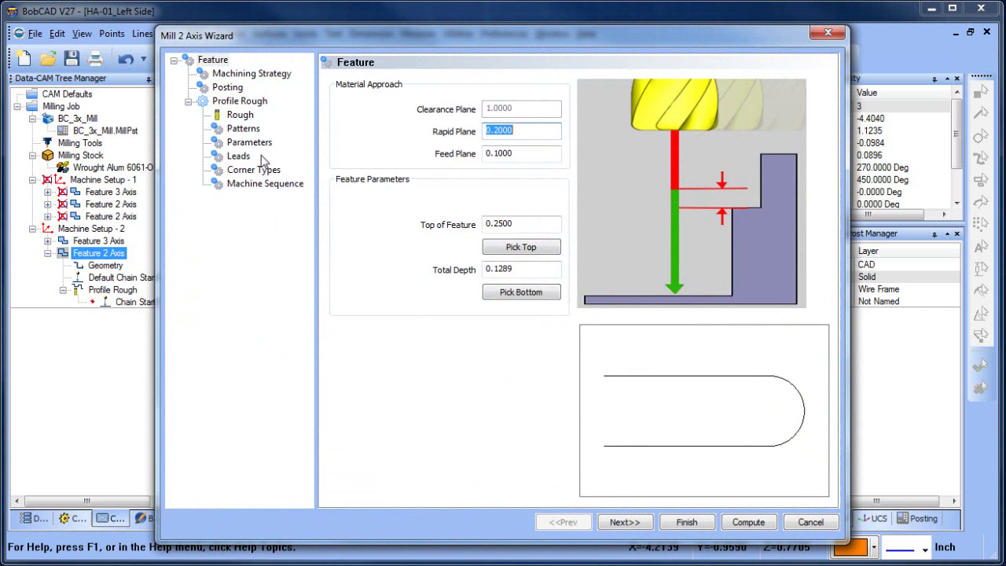
pyautogui.click(361, 374)
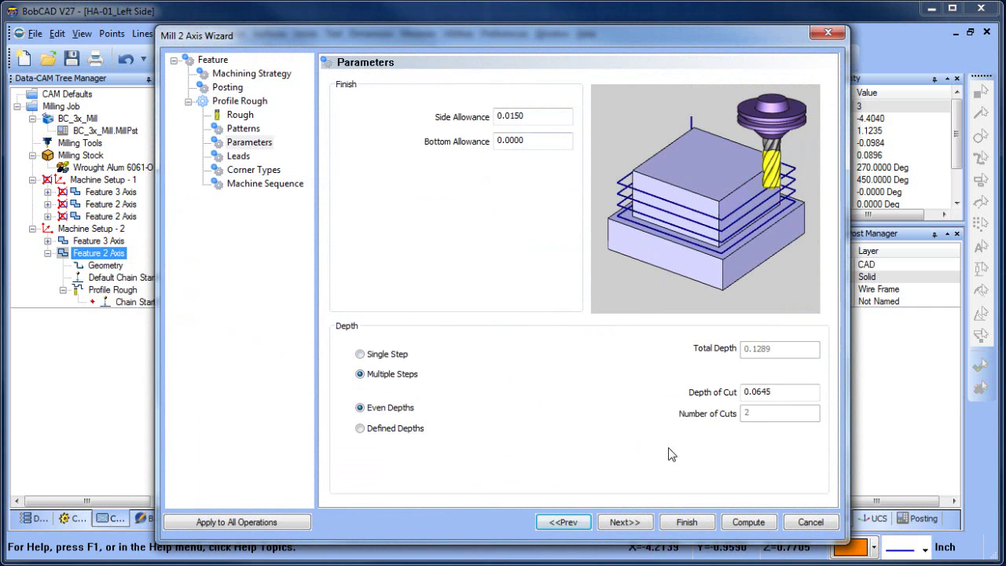
pyautogui.click(748, 522)
pyautogui.scroll(5, 477, 304)
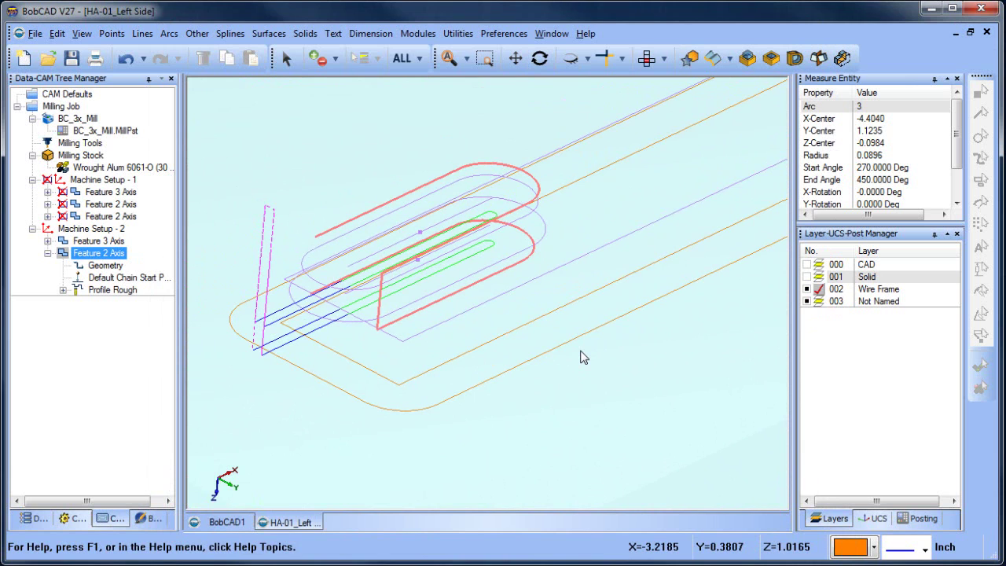
pyautogui.scroll(-5, 583, 357)
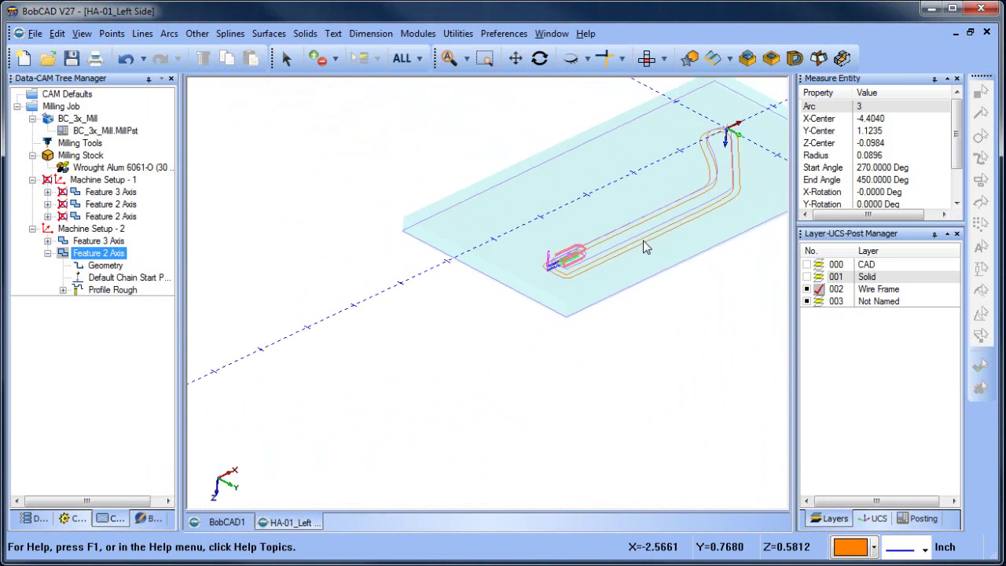
# Run the machining simulation of the whole milling job and watch both setups being cut.
pyautogui.click(417, 33)
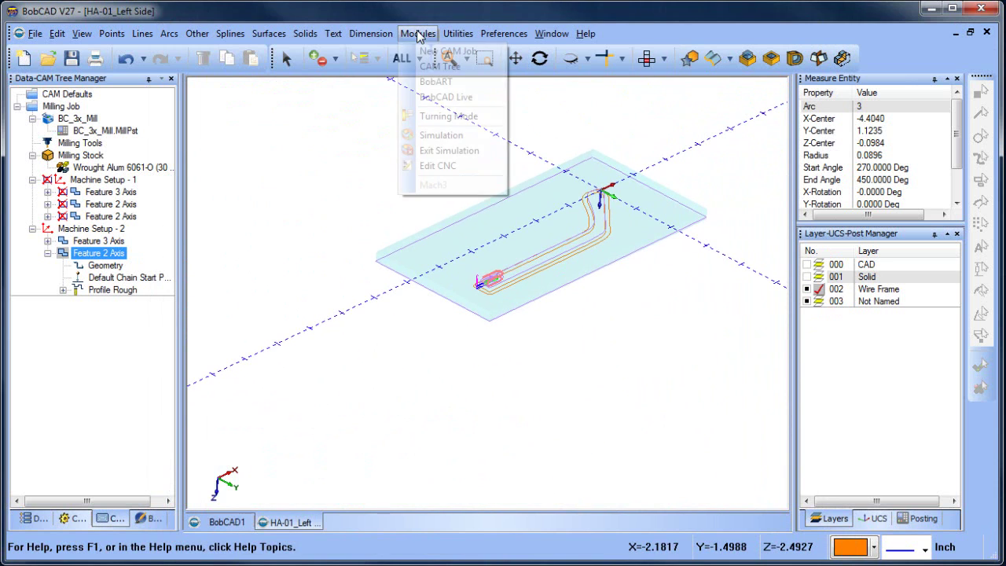
pyautogui.click(447, 135)
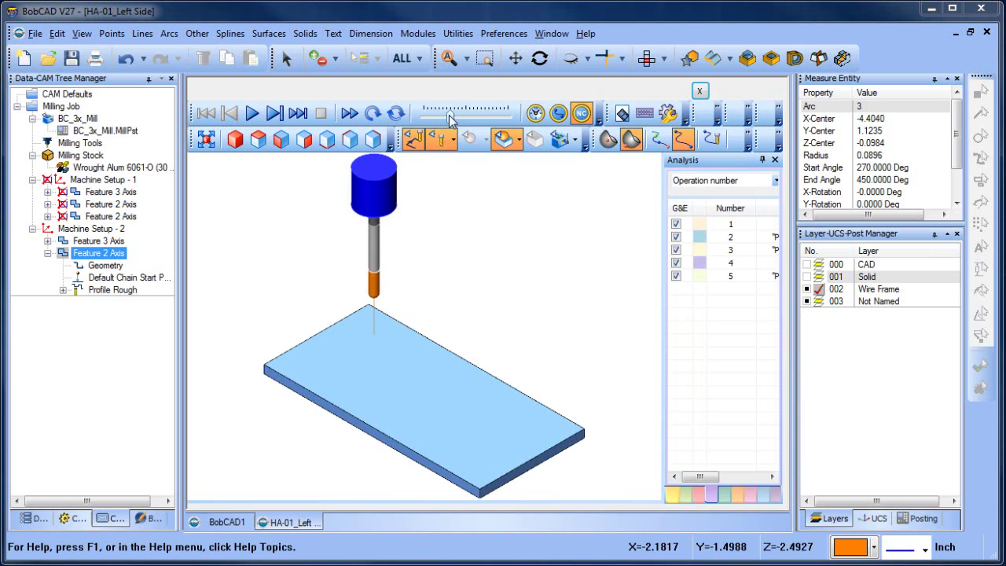
pyautogui.click(268, 115)
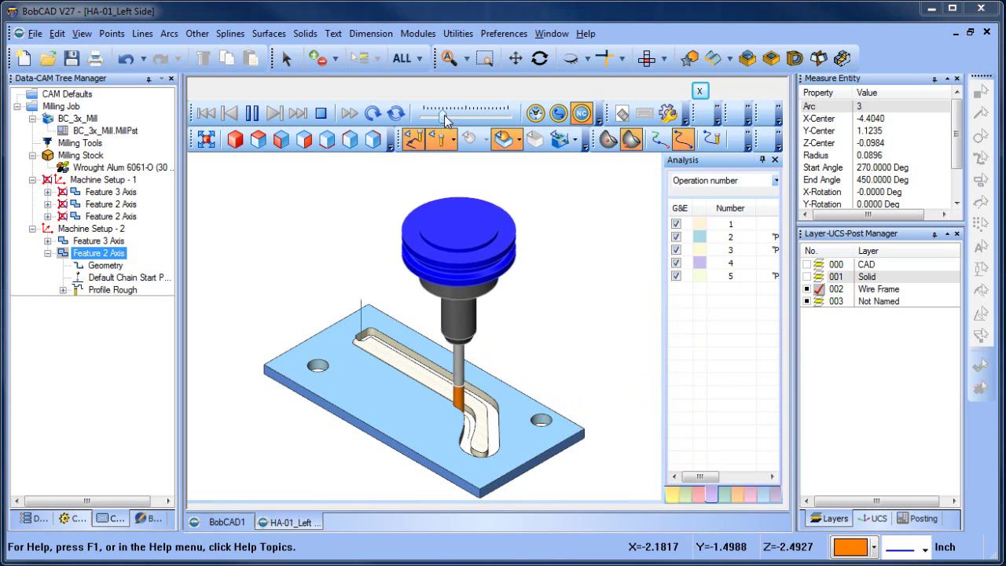
pyautogui.moveTo(374, 267); pyautogui.dragTo(436, 403, button='middle')
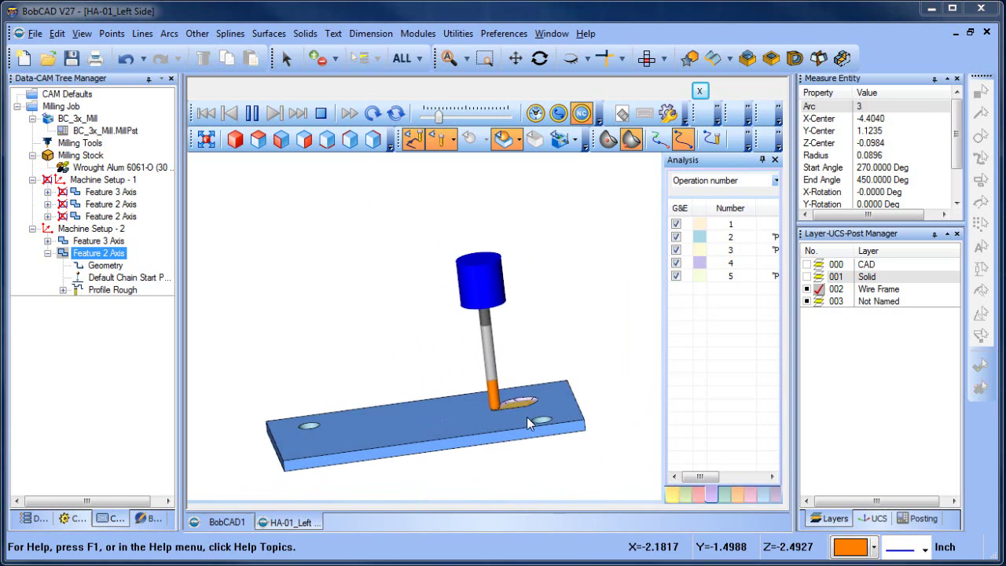
pyautogui.moveTo(527, 417); pyautogui.dragTo(519, 428, button='middle')
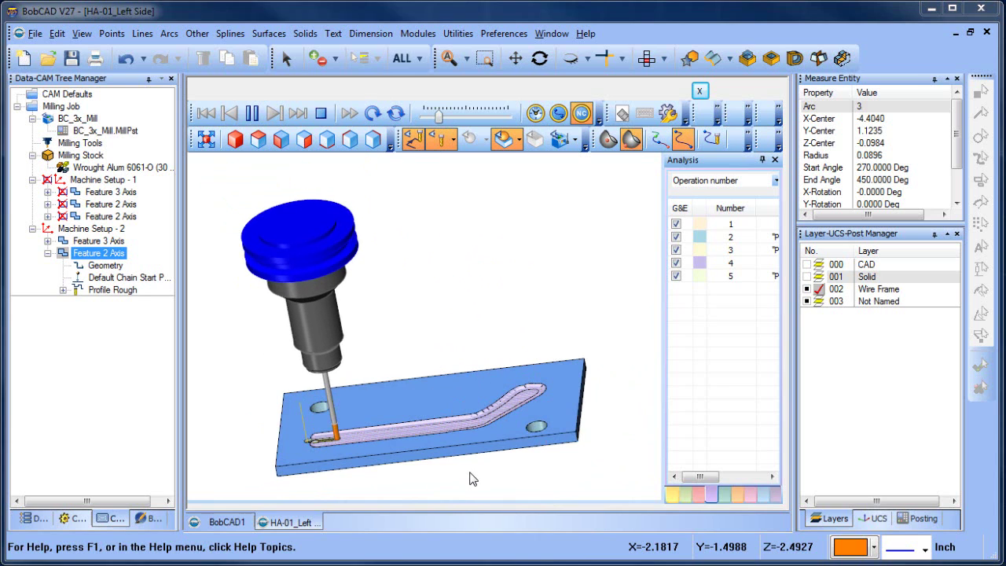
# Examine the small end slot and the channels on both sides of the simulated part, and exit the simulation.
pyautogui.moveTo(472, 457); pyautogui.dragTo(574, 382, button='middle')
pyautogui.scroll(10, 399, 382)
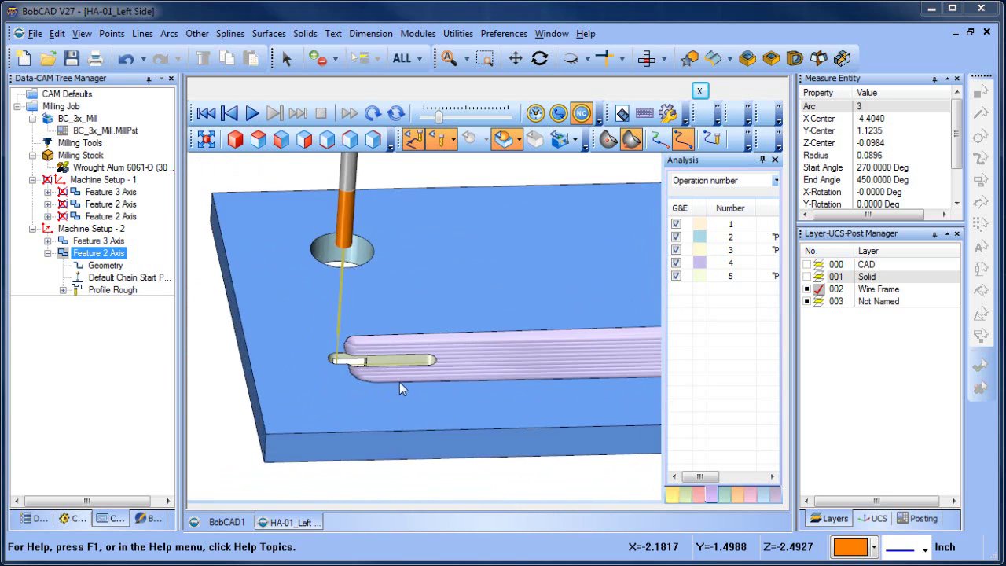
pyautogui.scroll(-10, 441, 439)
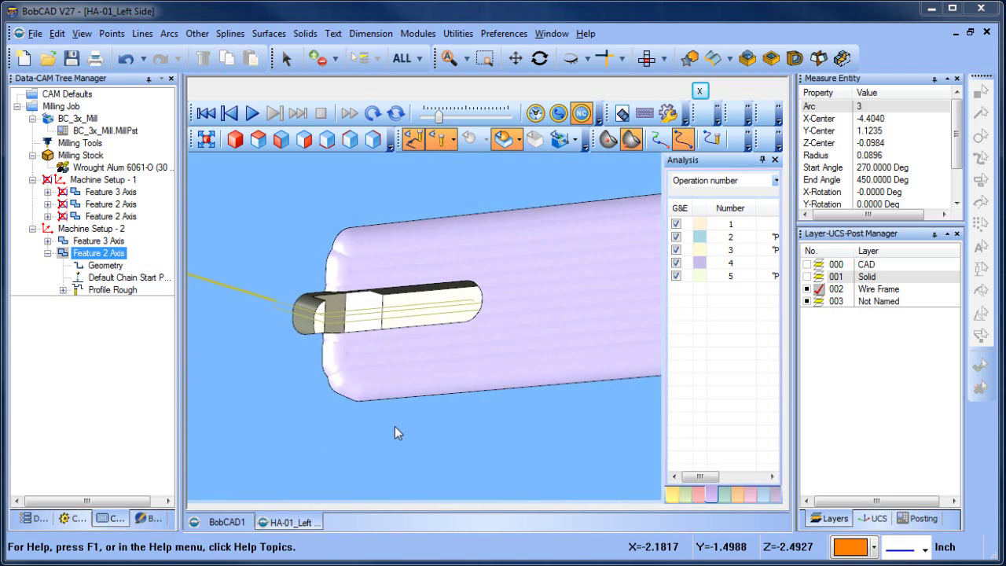
pyautogui.moveTo(405, 412); pyautogui.dragTo(439, 345, button='middle')
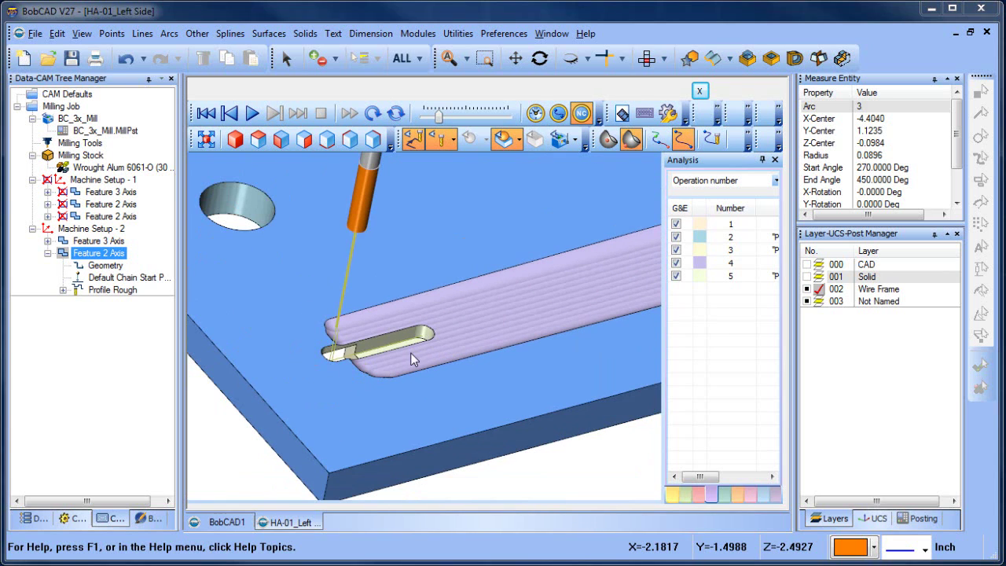
pyautogui.scroll(-3, 424, 354)
pyautogui.scroll(-2, 465, 343)
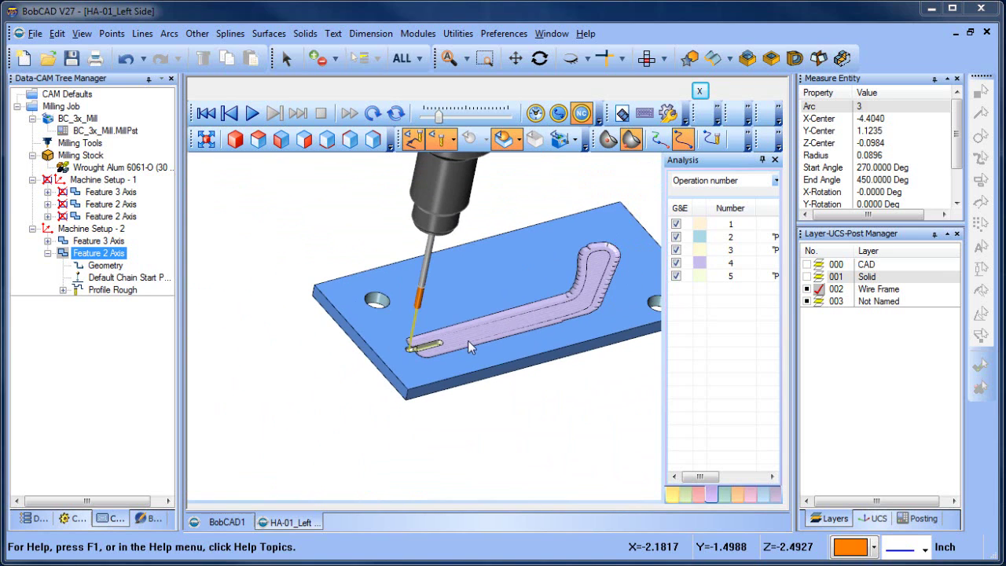
pyautogui.moveTo(574, 404); pyautogui.dragTo(584, 316, button='middle')
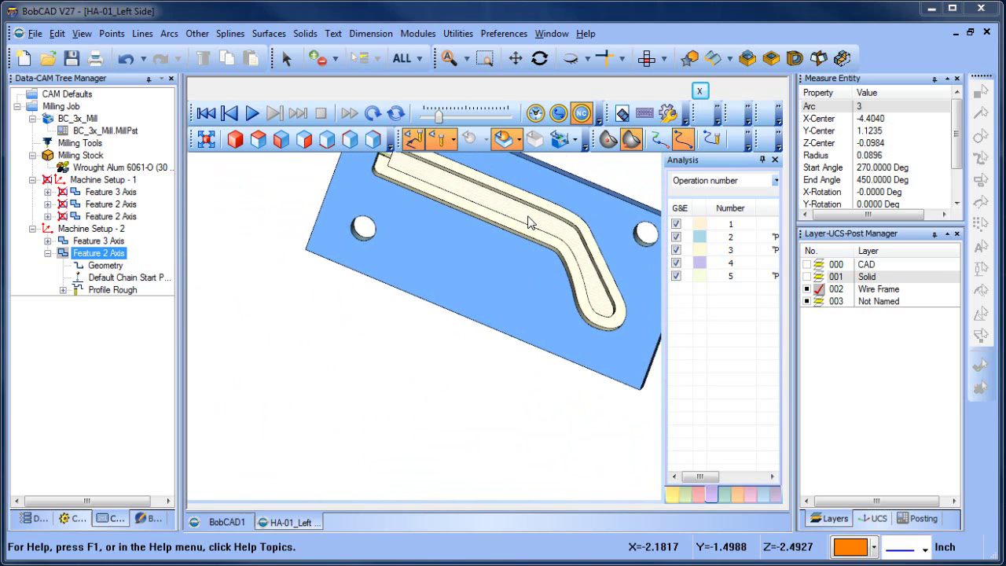
pyautogui.moveTo(515, 227); pyautogui.dragTo(469, 363, button='middle')
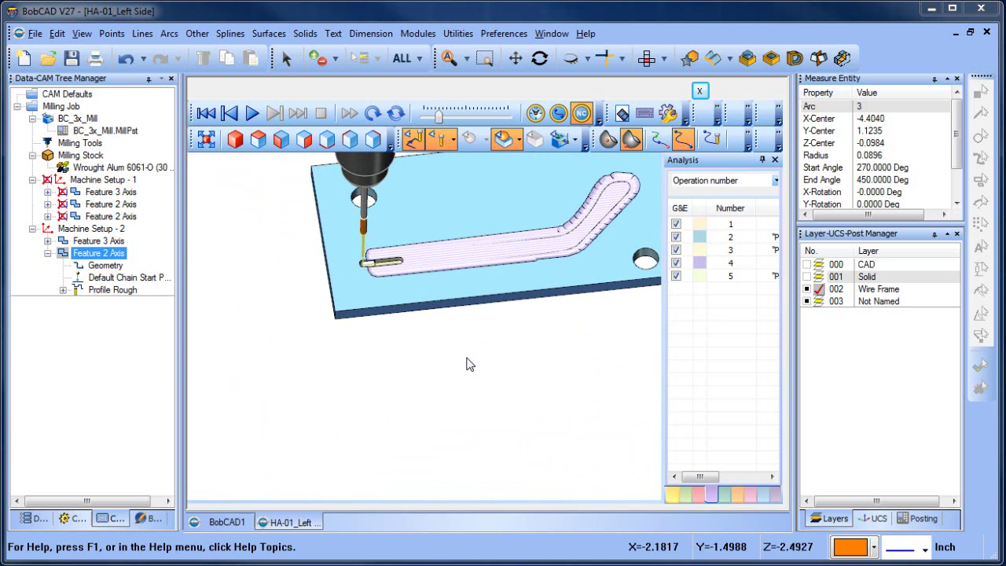
pyautogui.click(699, 92)
# Expand Machine Setup - 1's two 2-axis features and toggle posting for the second one's Profile Rough operation.
pyautogui.click(97, 216)
pyautogui.doubleClick(110, 204)
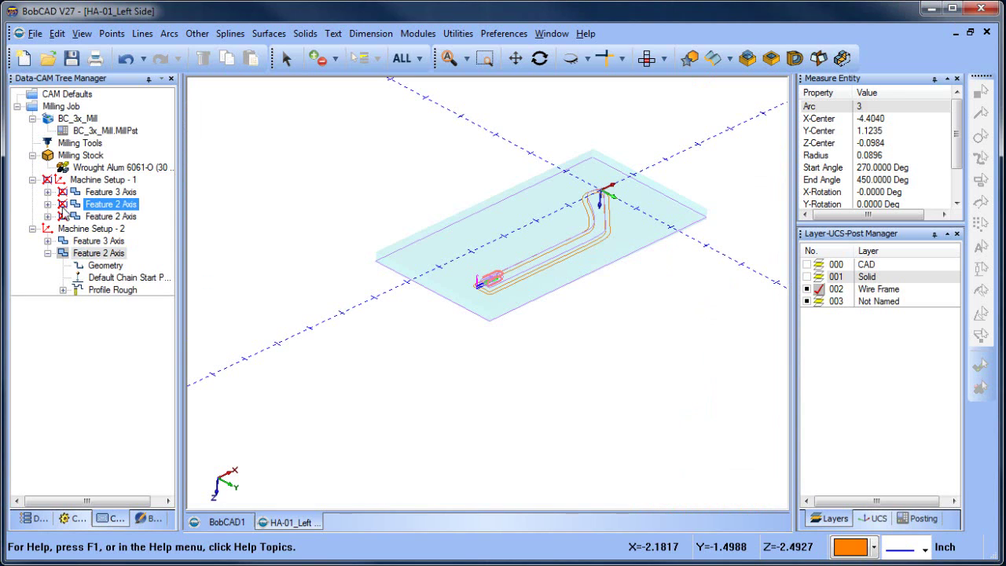
pyautogui.click(116, 241)
pyautogui.click(109, 252)
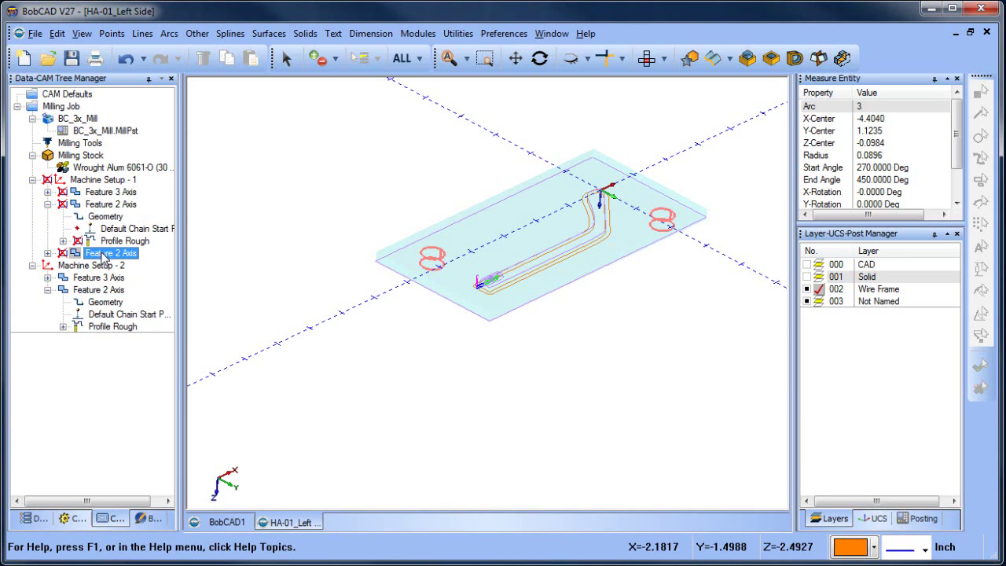
pyautogui.click(48, 252)
pyautogui.click(110, 289)
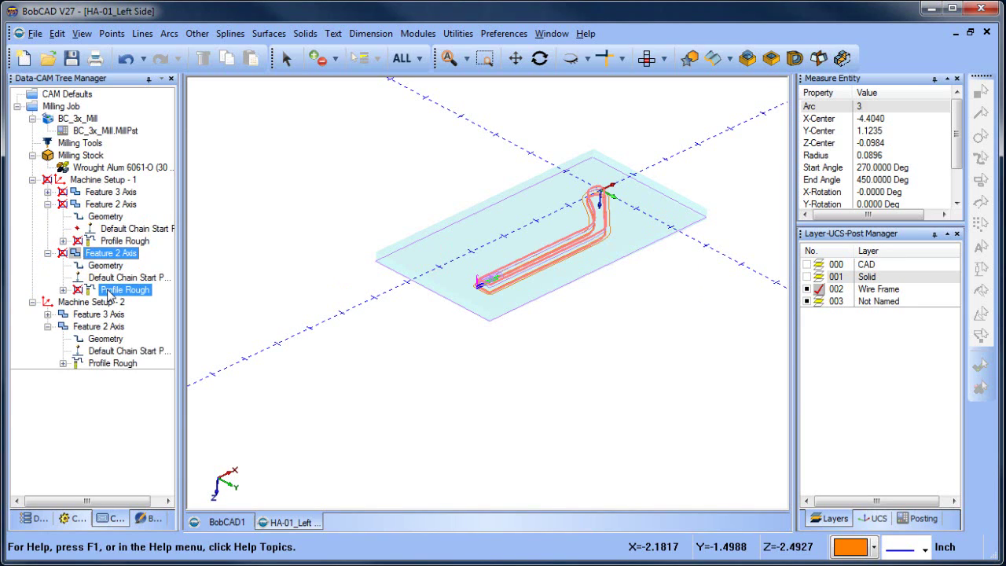
pyautogui.rightClick(111, 290)
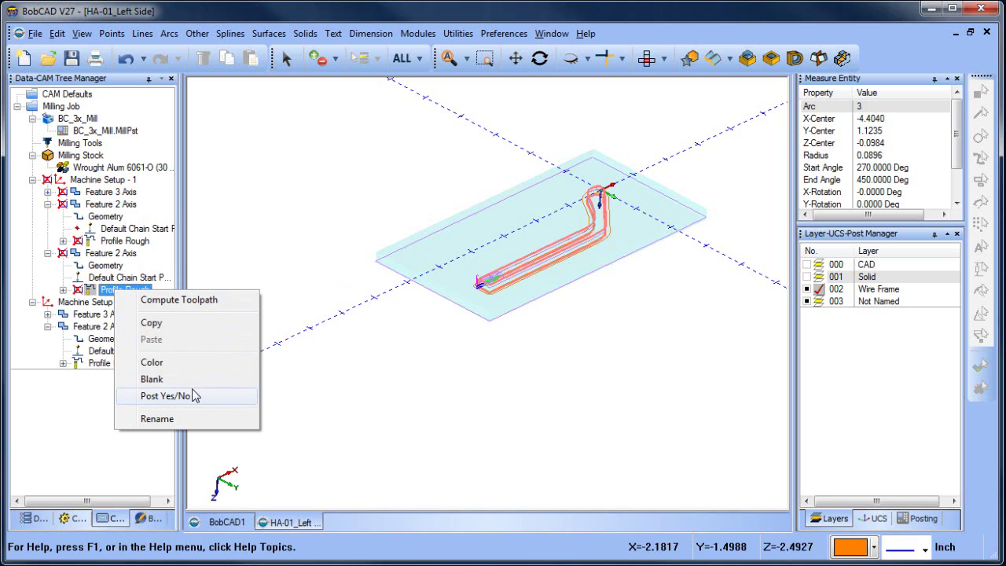
pyautogui.click(194, 395)
pyautogui.click(48, 253)
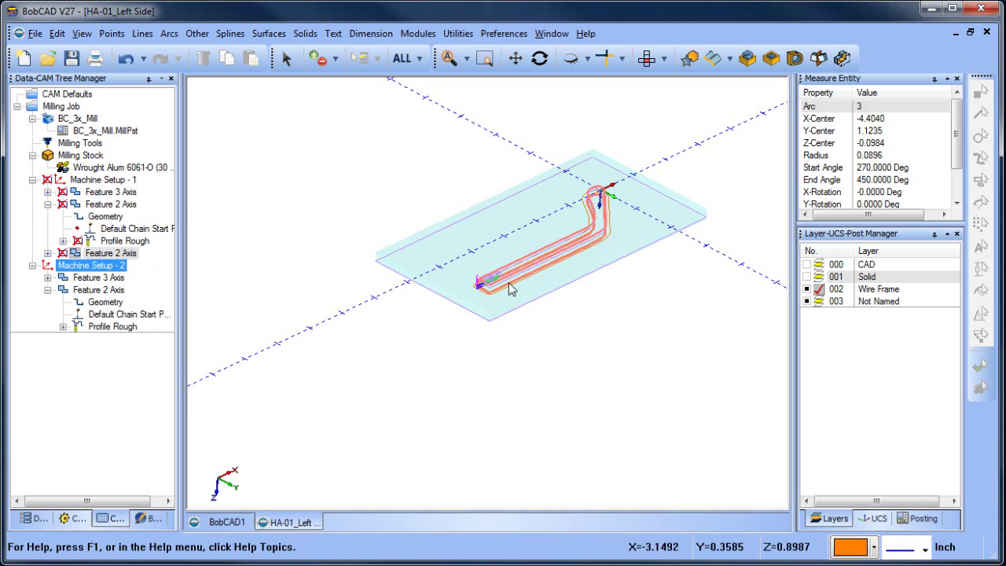
# Show the Solid layer and add a new layer as the active one.
pyautogui.moveTo(662, 312); pyautogui.dragTo(460, 280)
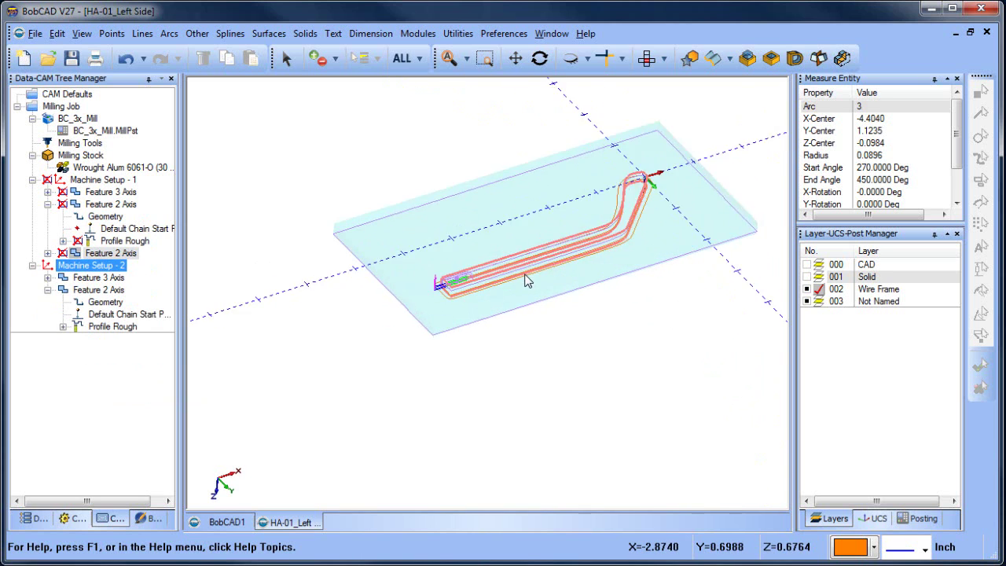
pyautogui.scroll(5, 507, 278)
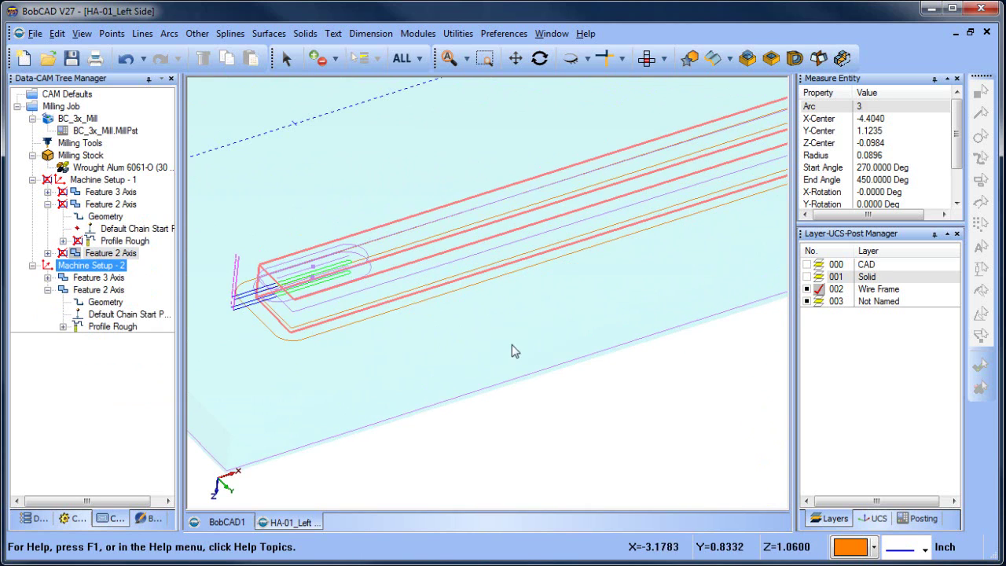
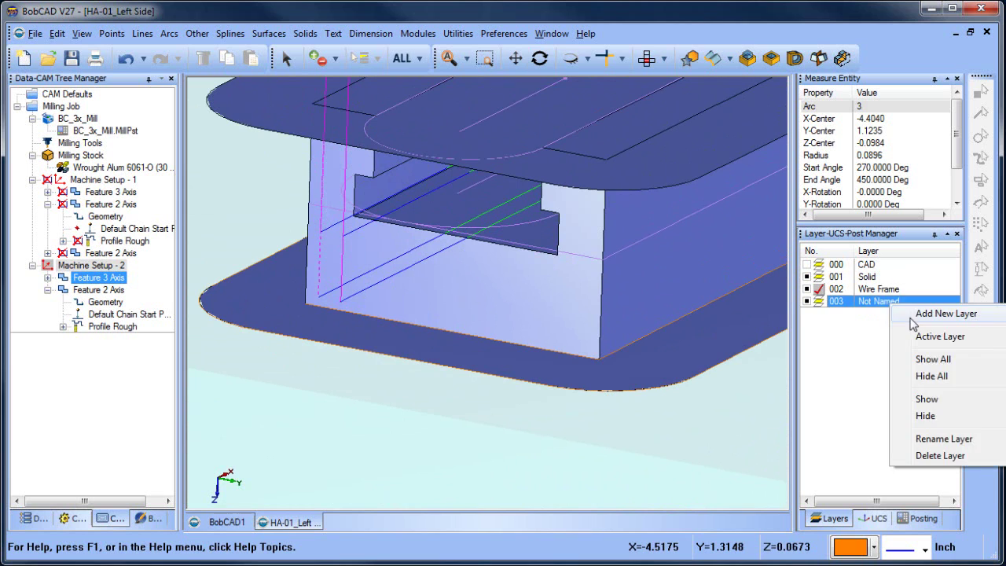
pyautogui.scroll(-5, 628, 335)
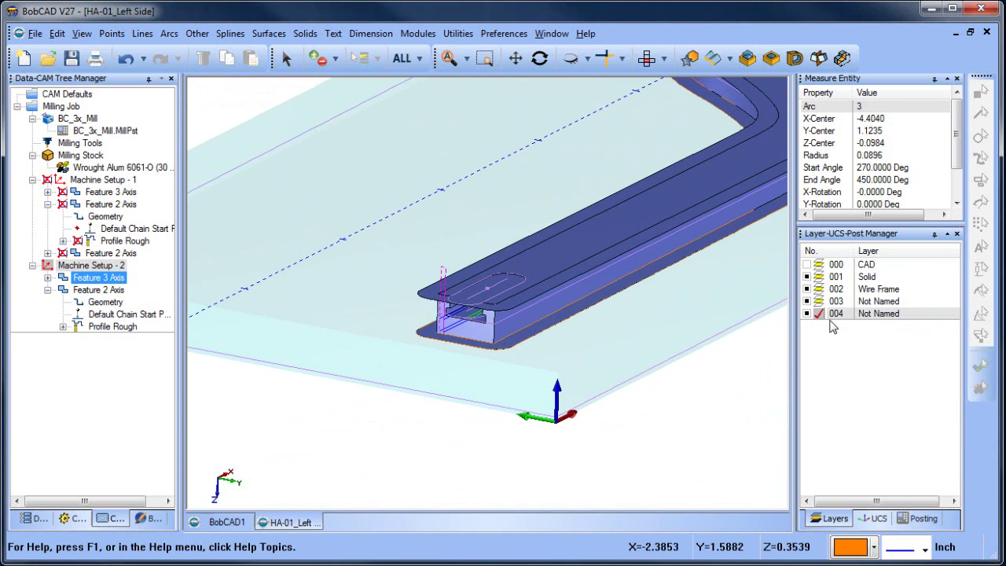
# Blank the upper and lower flange surfaces around the solid channel, leaving its central body in view.
pyautogui.click(574, 66)
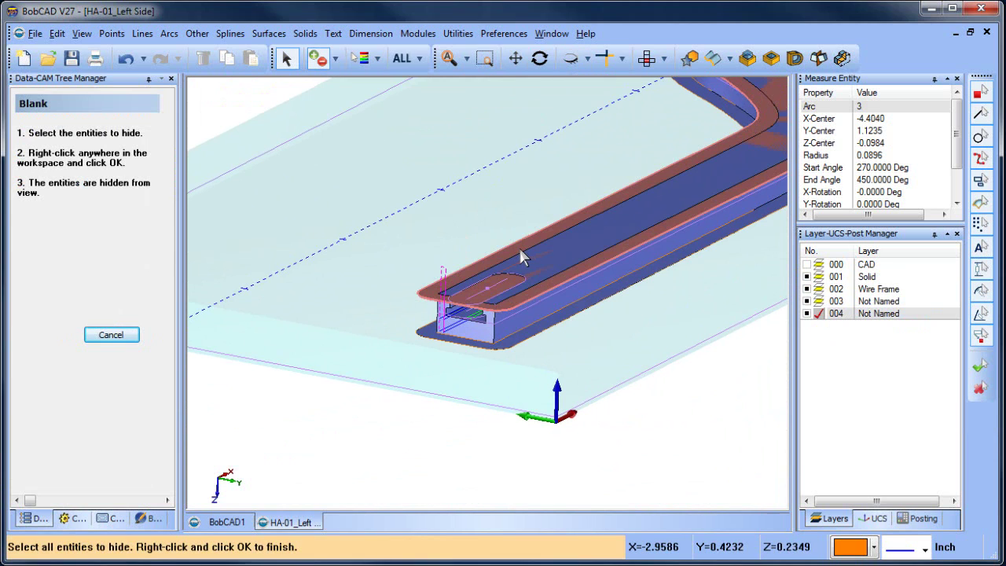
pyautogui.click(518, 246)
pyautogui.rightClick(430, 183)
pyautogui.click(464, 191)
pyautogui.click(440, 330)
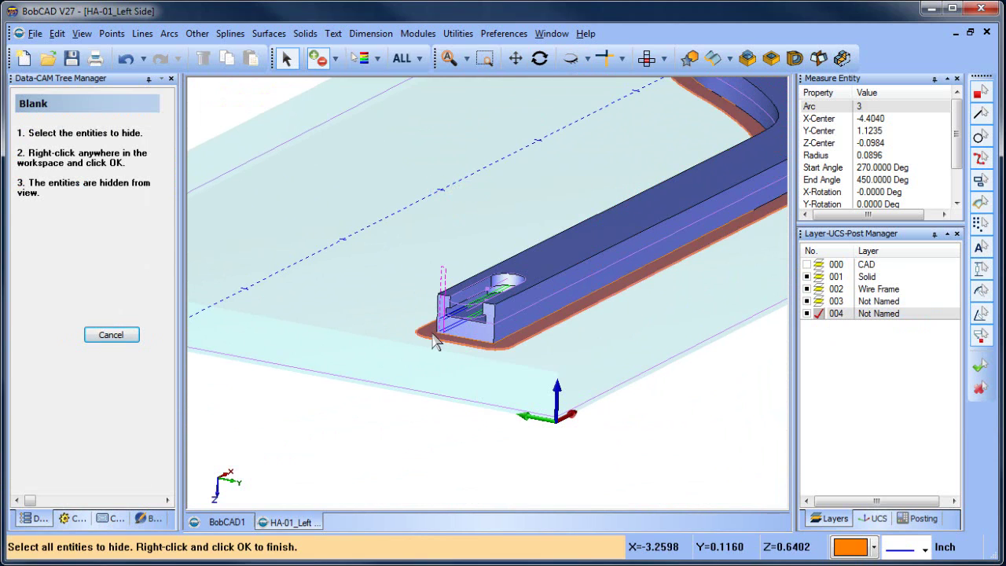
pyautogui.rightClick(378, 240)
pyautogui.click(419, 249)
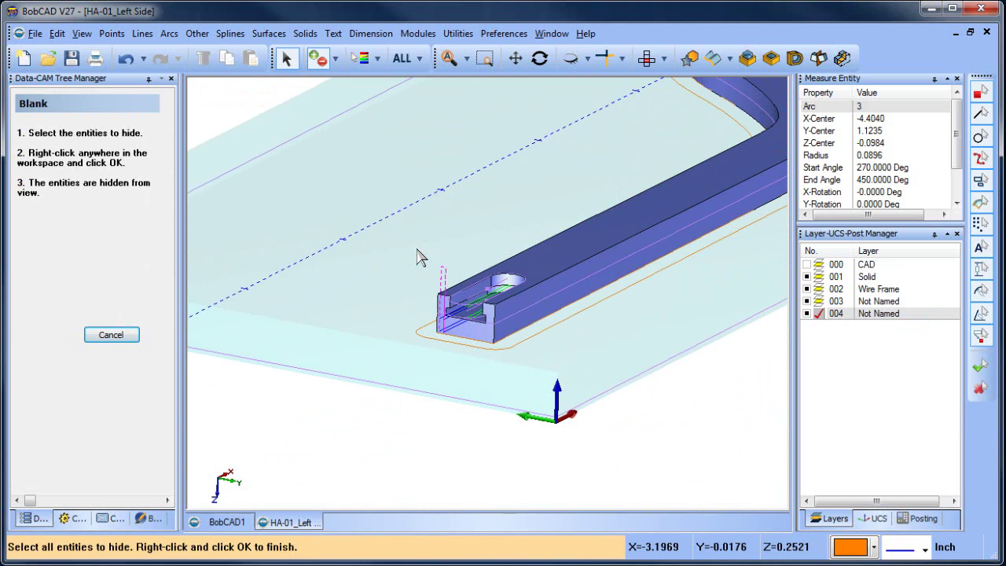
pyautogui.rightClick(408, 187)
pyautogui.click(441, 210)
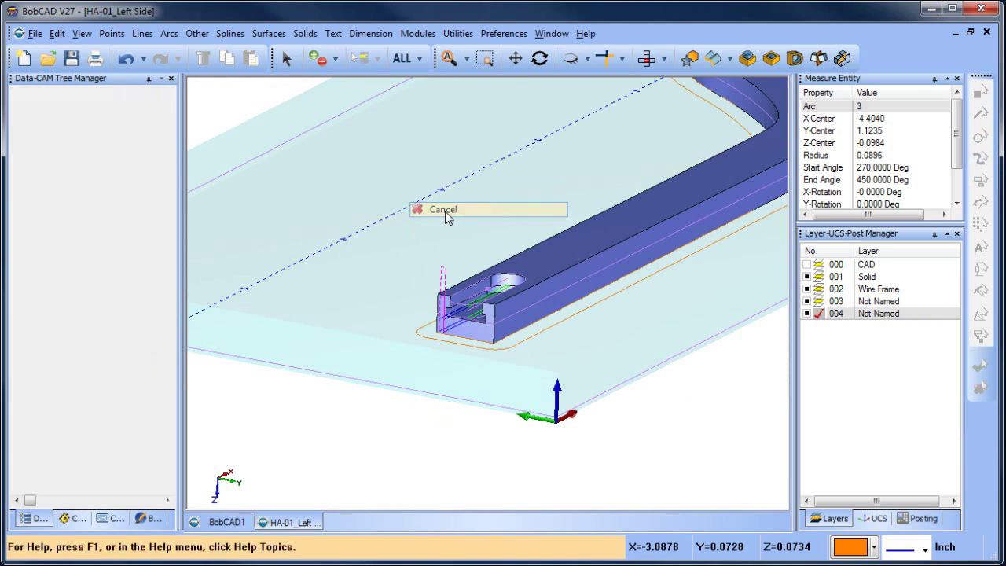
# Hide the Wire Frame layer and the unnamed layer 003.
pyautogui.scroll(2, 498, 364)
pyautogui.click(806, 290)
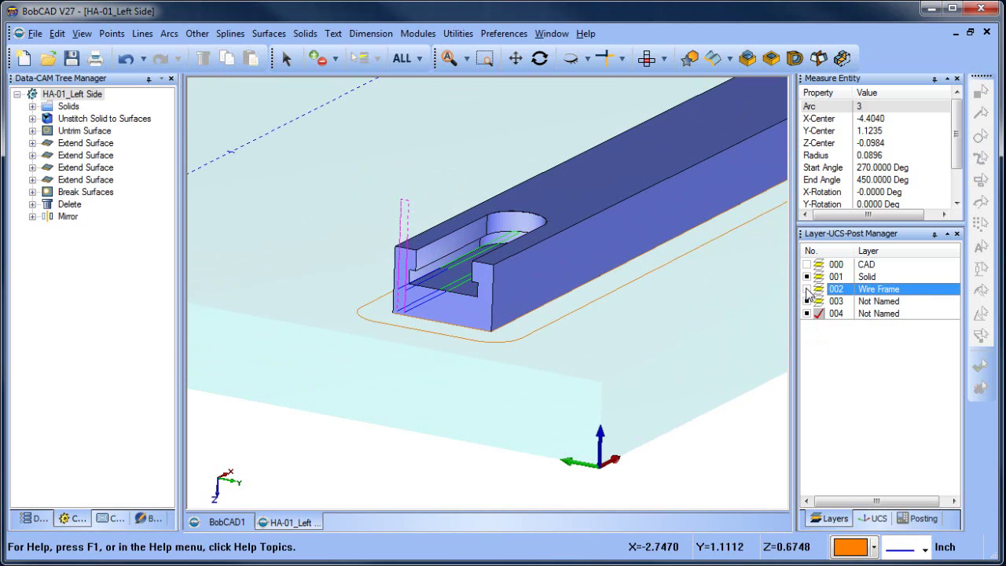
pyautogui.click(806, 302)
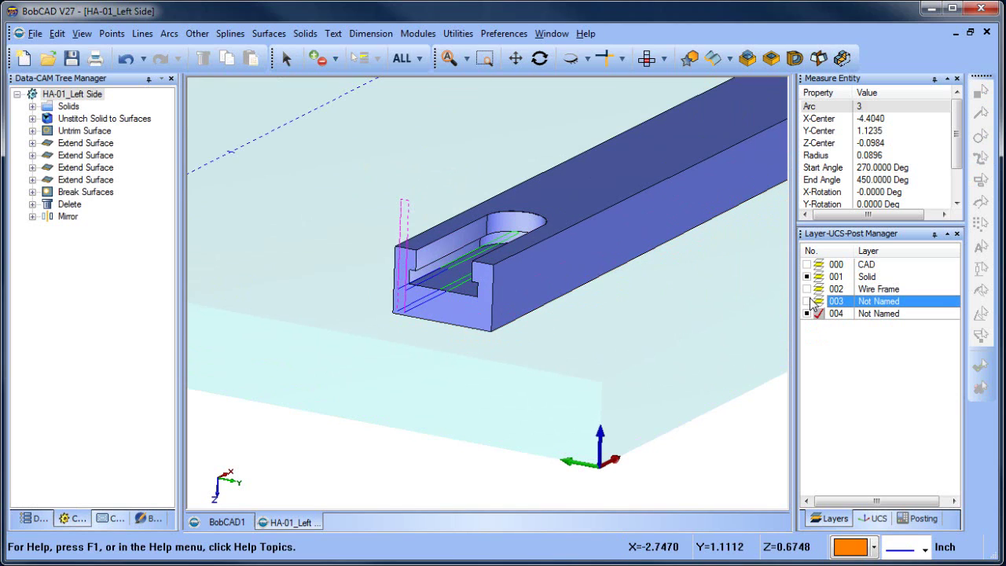
pyautogui.scroll(3, 464, 324)
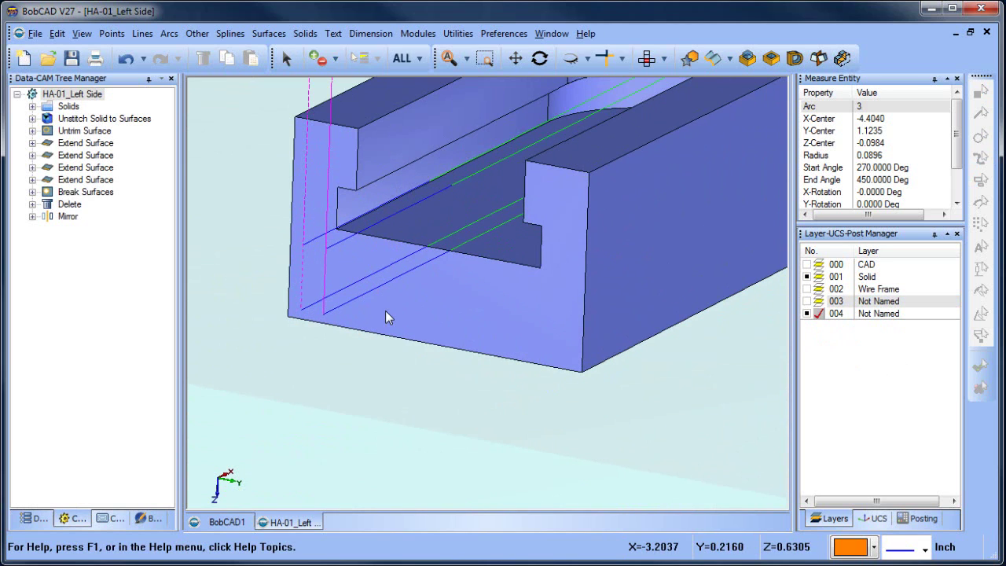
pyautogui.click(457, 33)
pyautogui.moveTo(540, 165)
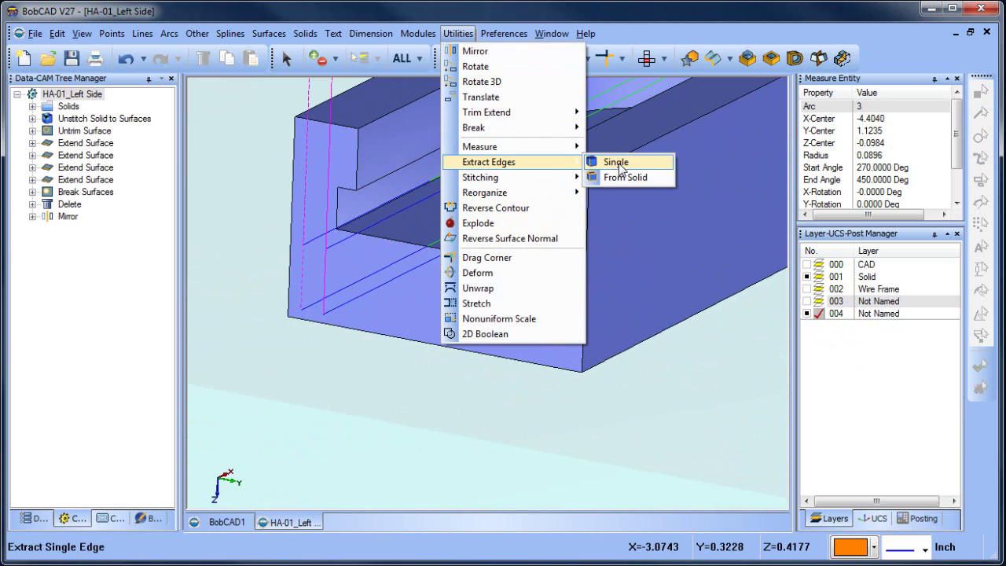
pyautogui.click(628, 163)
pyautogui.rightClick(245, 199)
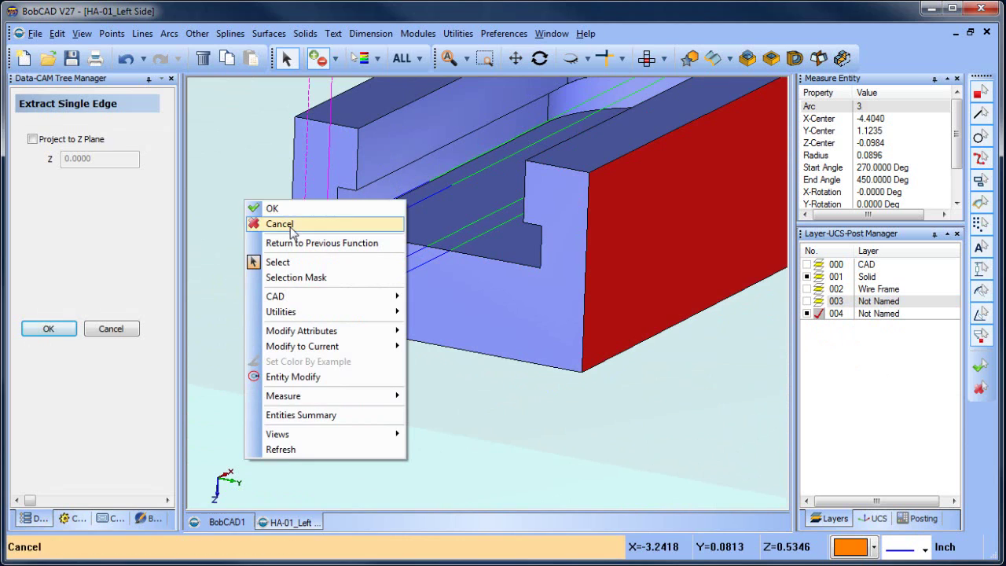
pyautogui.click(316, 223)
# Extract the edges of the channel's end face onto the active layer, and hide the Solid layer.
pyautogui.click(458, 33)
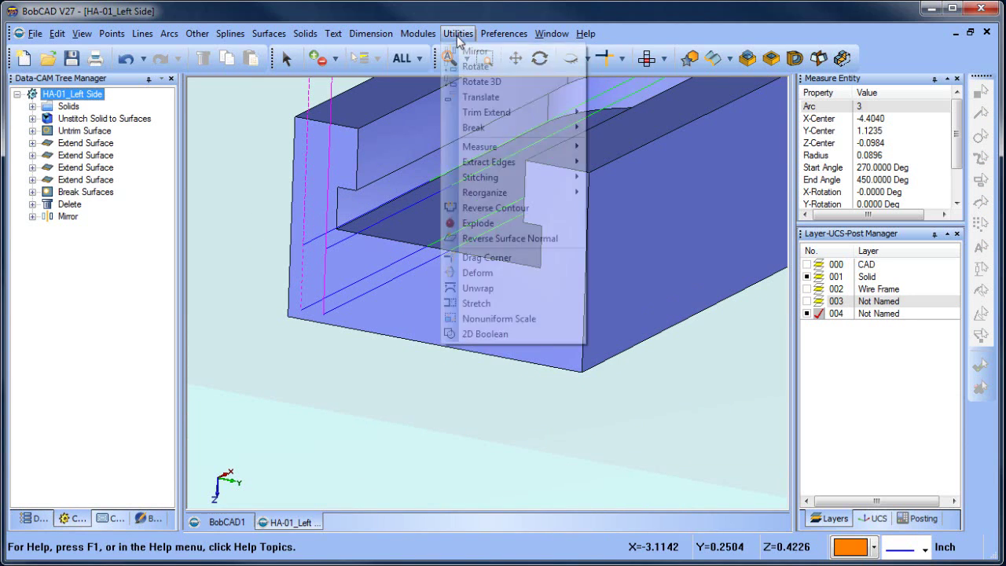
pyautogui.moveTo(549, 162)
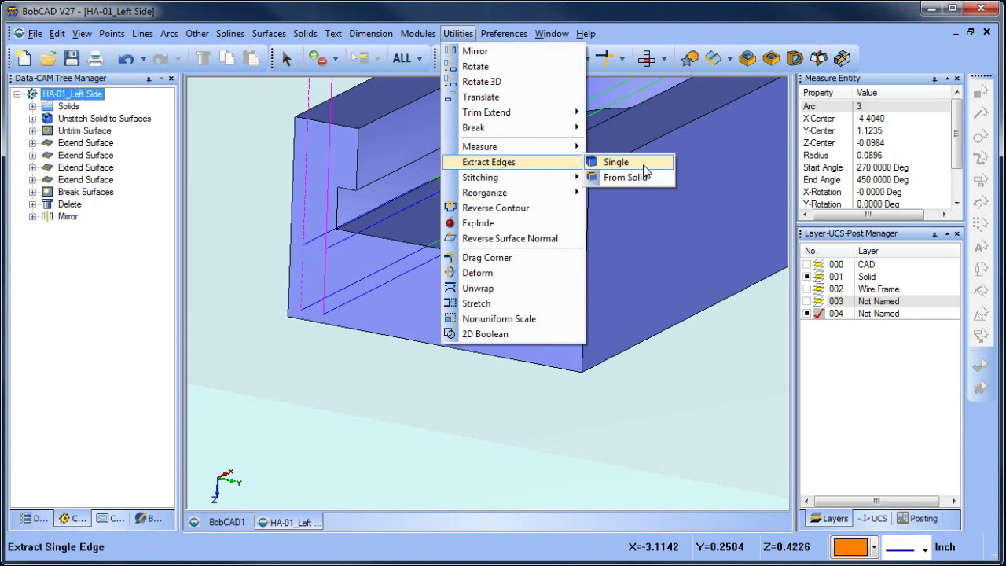
pyautogui.click(637, 163)
pyautogui.click(313, 179)
pyautogui.rightClick(249, 175)
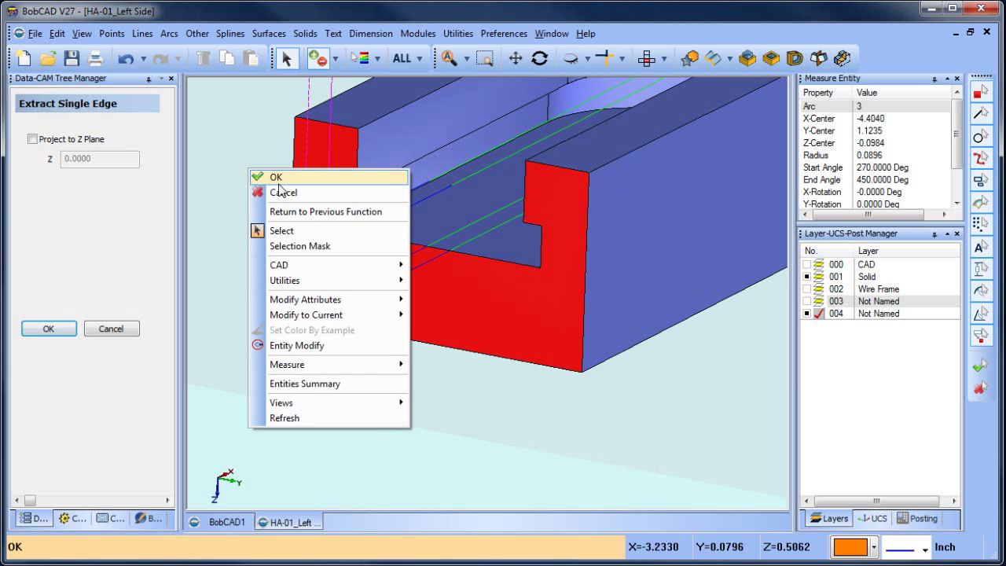
pyautogui.click(276, 178)
pyautogui.click(806, 276)
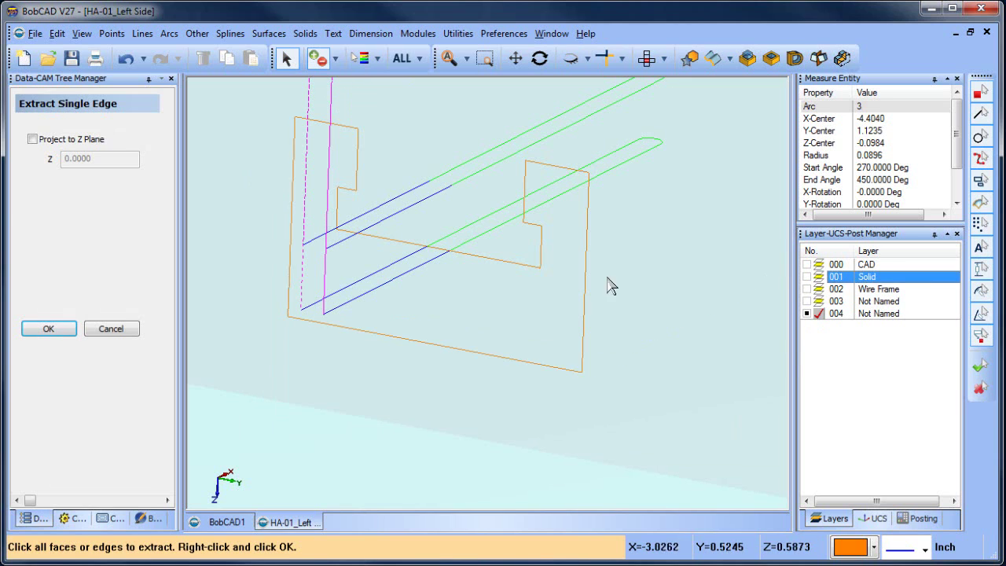
pyautogui.rightClick(450, 161)
pyautogui.click(481, 184)
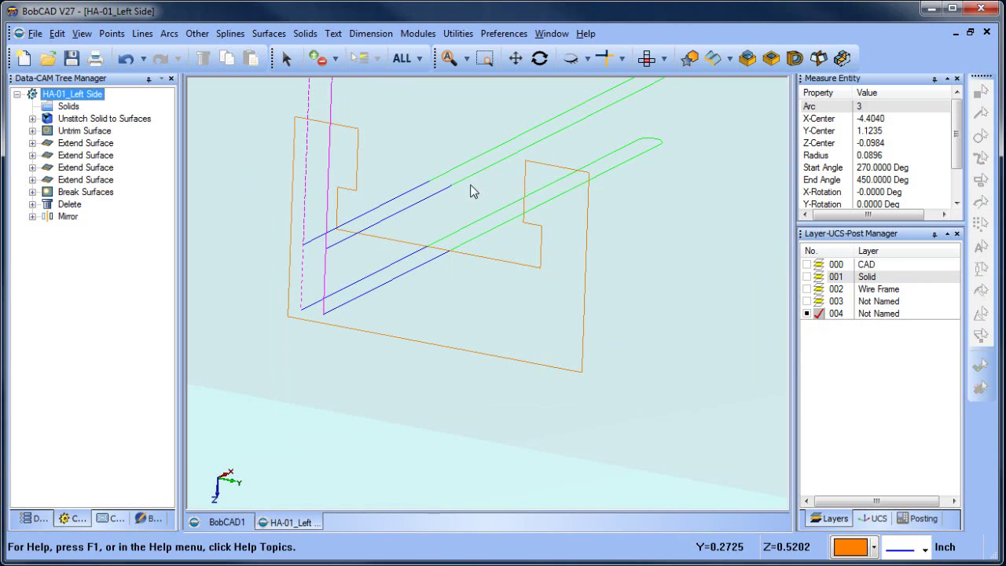
# Measure the distance between the slot's floor line and the short ledge line above it on the extracted profile.
pyautogui.rightClick(420, 142)
pyautogui.moveTo(526, 338)
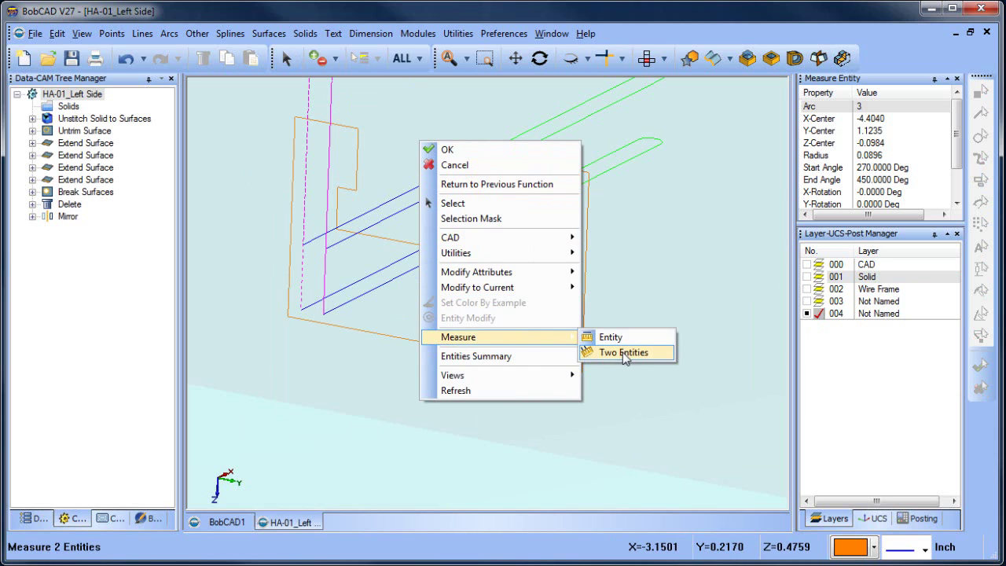
pyautogui.click(622, 352)
pyautogui.click(346, 233)
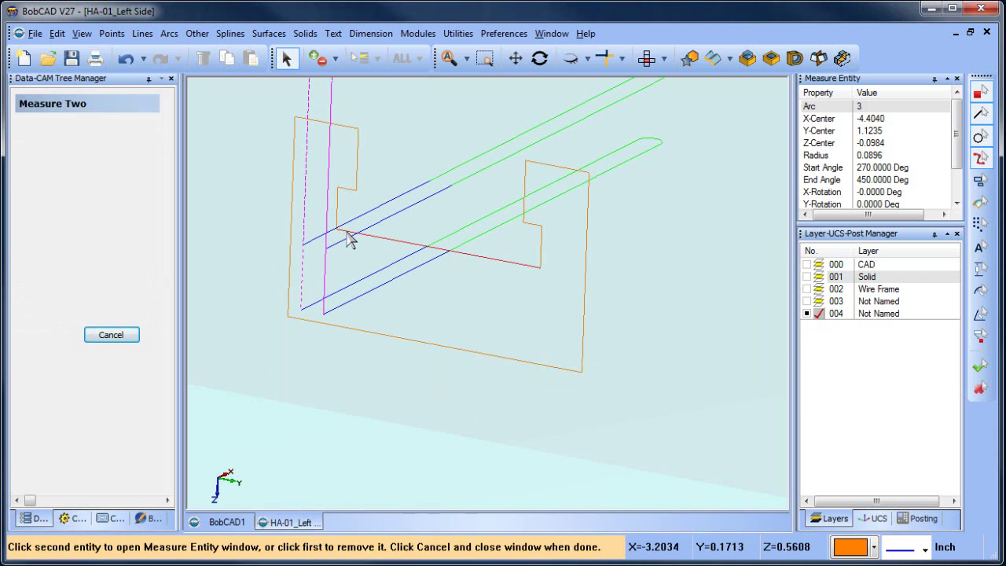
pyautogui.click(350, 191)
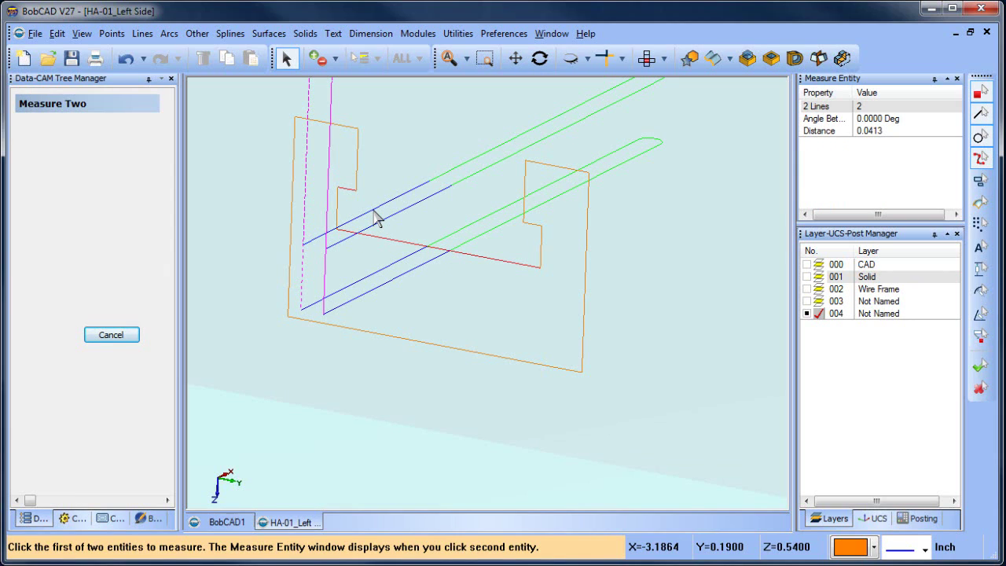
pyautogui.rightClick(427, 127)
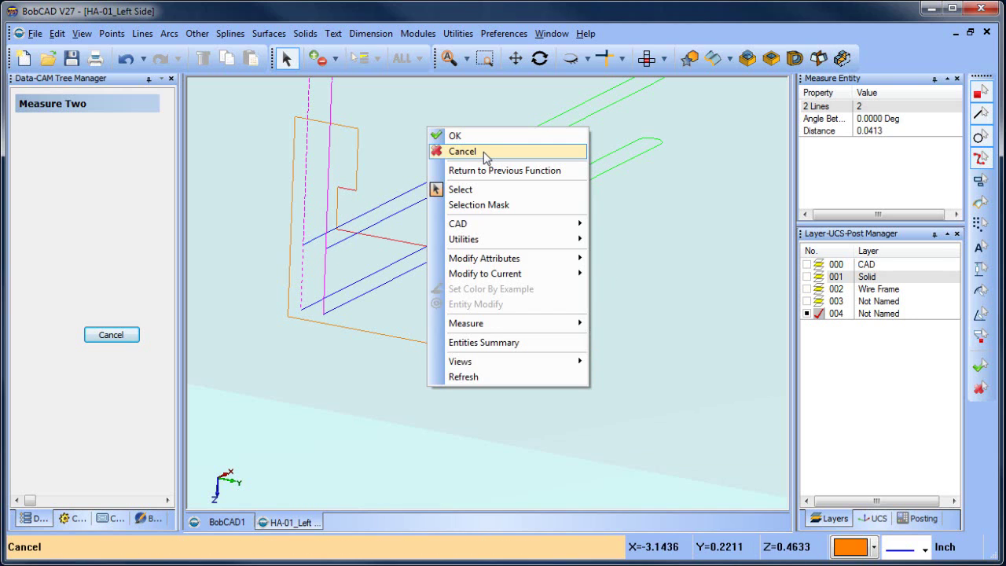
pyautogui.click(483, 152)
pyautogui.rightClick(423, 135)
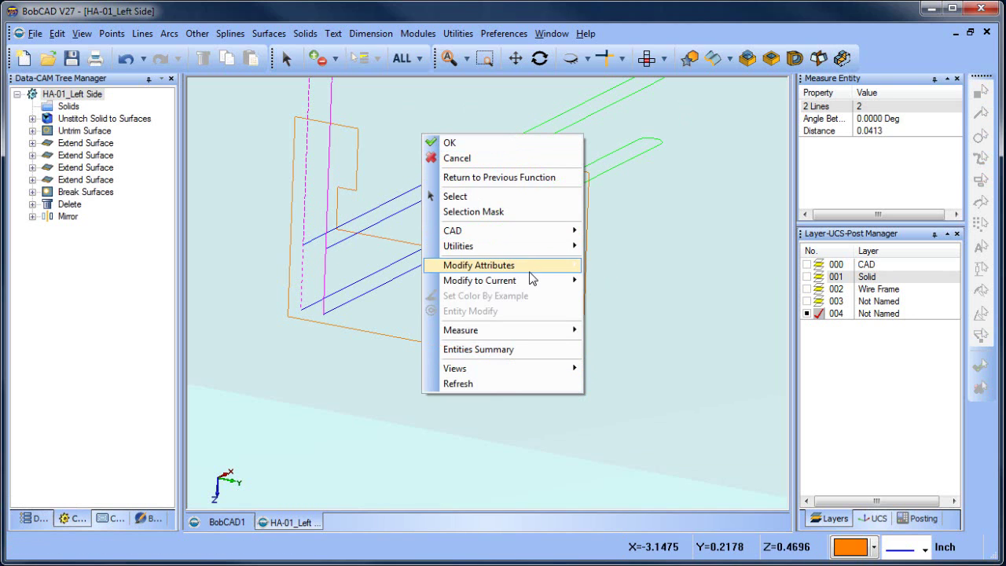
pyautogui.click(559, 349)
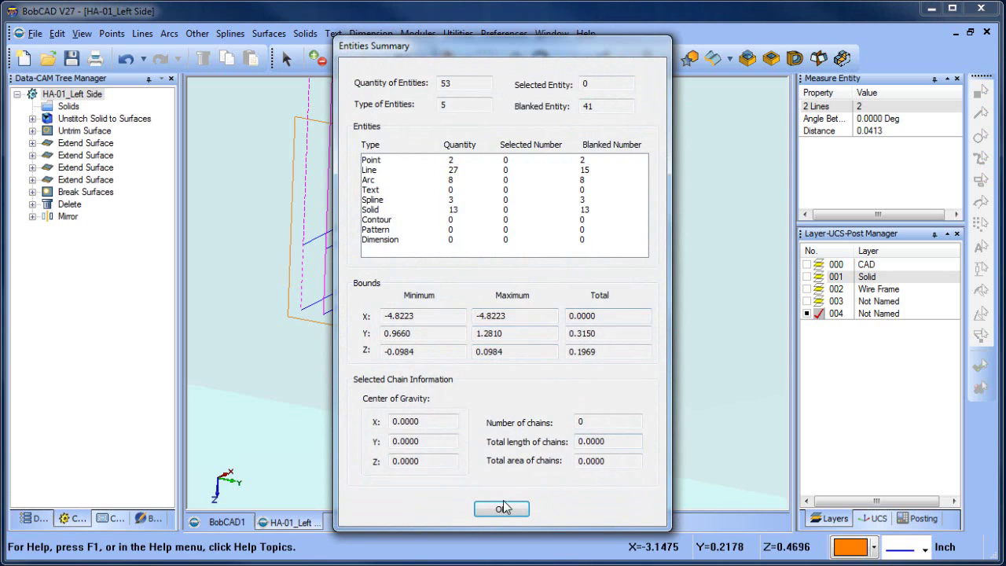
pyautogui.click(506, 507)
# Measure the distance between the two vertical side lines of the slot's undercut on the extracted profile.
pyautogui.rightClick(464, 202)
pyautogui.moveTo(594, 401)
pyautogui.click(667, 407)
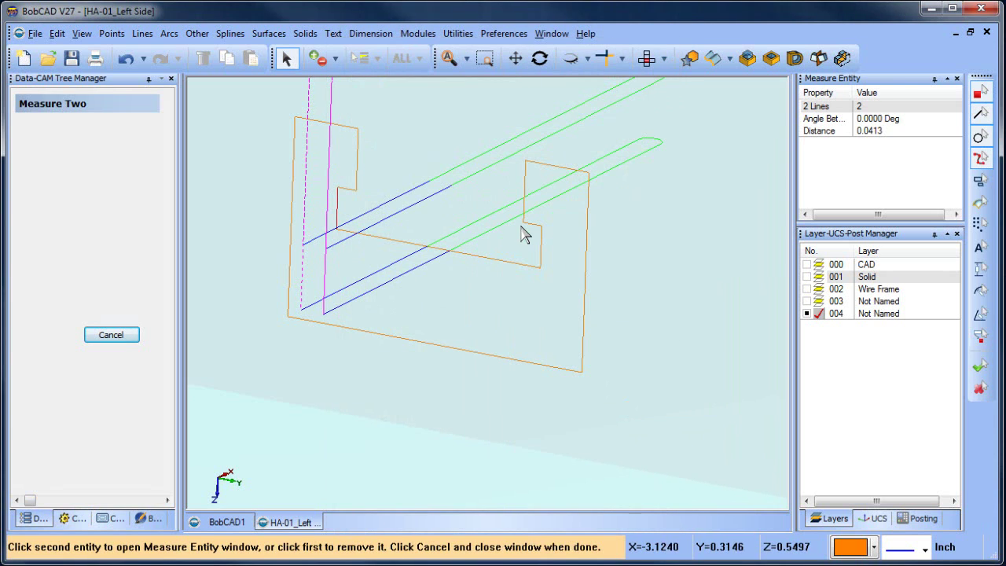
pyautogui.click(541, 248)
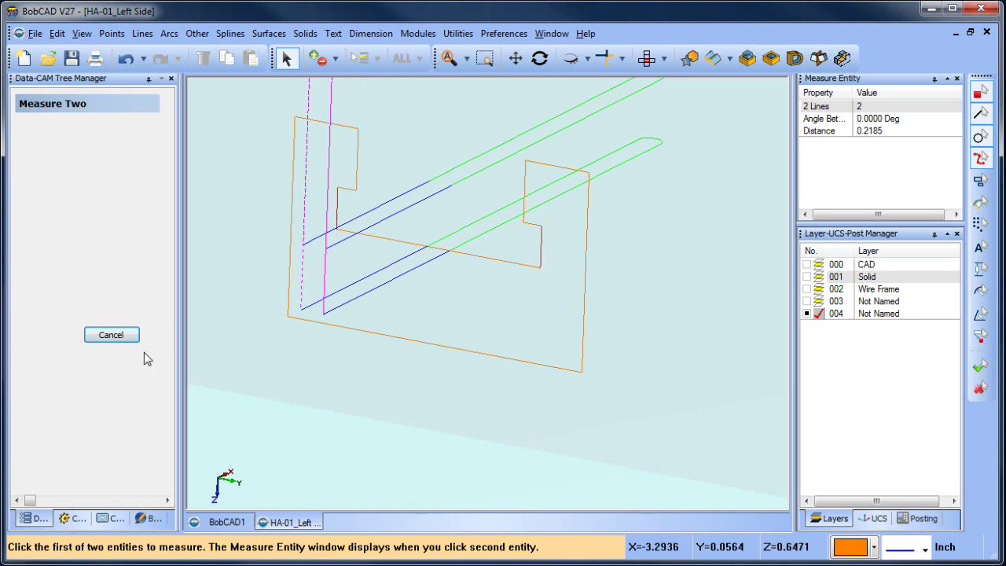
pyautogui.click(110, 335)
# Insert a new Mill 2 Axis feature in Machine Setup - 2, starting from its existing Feature 2 Axis.
pyautogui.scroll(-3, 464, 302)
pyautogui.moveTo(476, 297); pyautogui.dragTo(508, 310, button='middle')
pyautogui.click(111, 518)
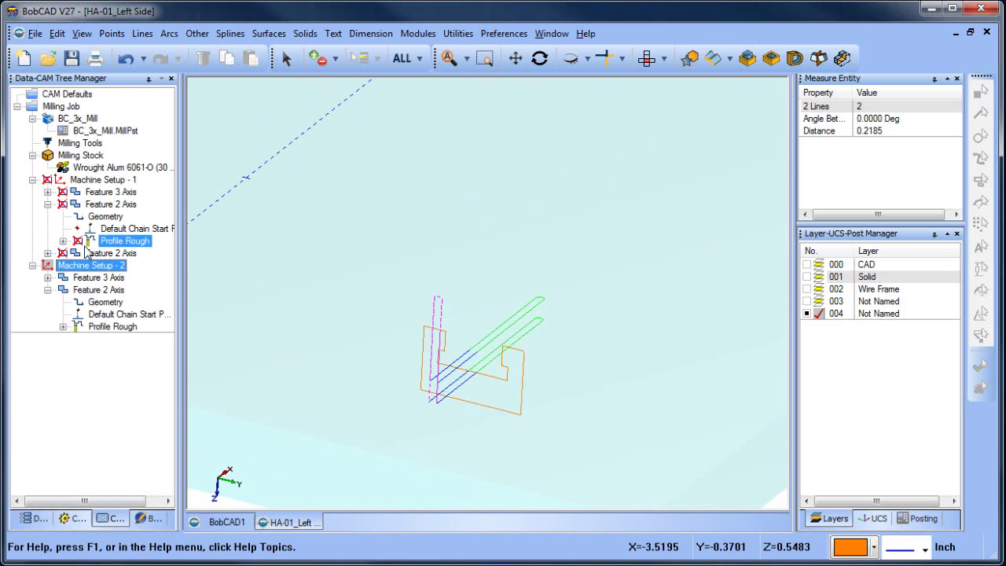
pyautogui.click(95, 290)
pyautogui.rightClick(91, 291)
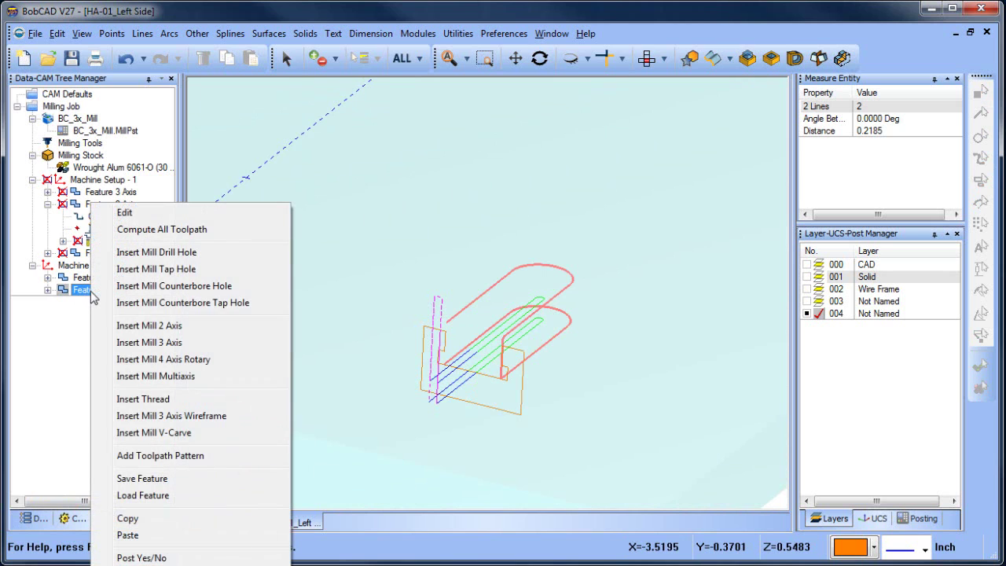
pyautogui.click(192, 327)
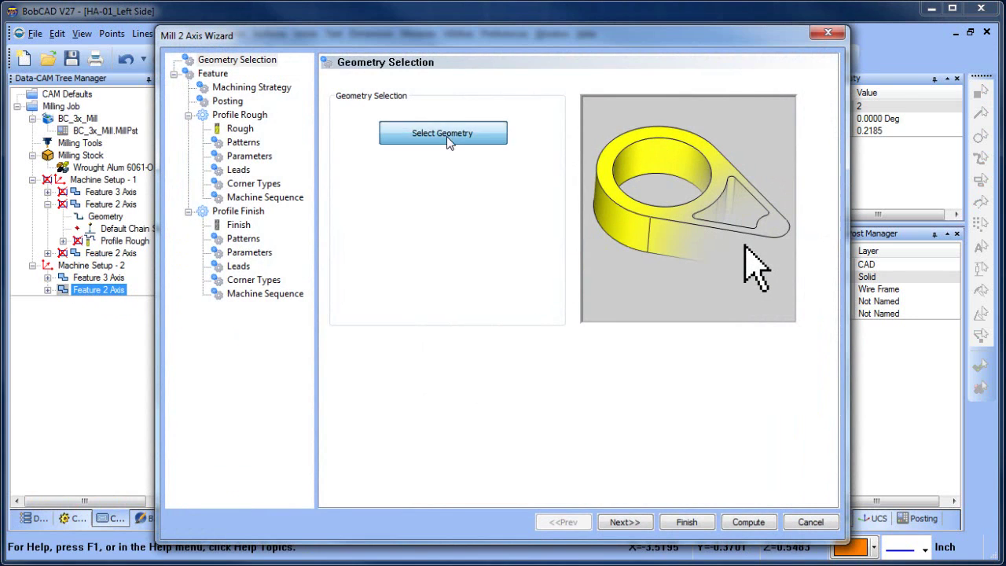
# Show the Solid layer and select the slot floor's two long edges and round end as the new feature's geometry.
pyautogui.click(450, 139)
pyautogui.click(806, 276)
pyautogui.scroll(6, 471, 364)
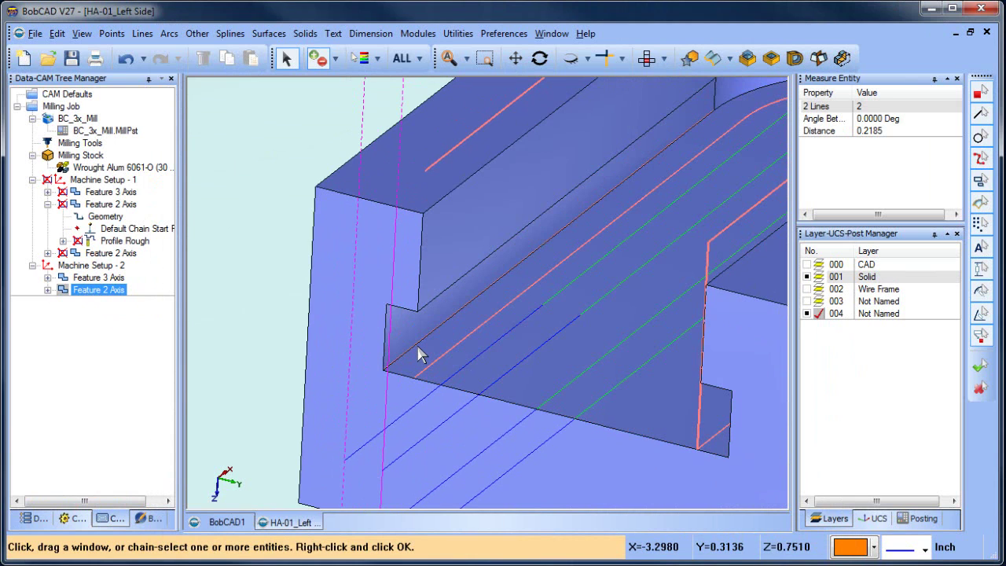
pyautogui.scroll(-1, 581, 271)
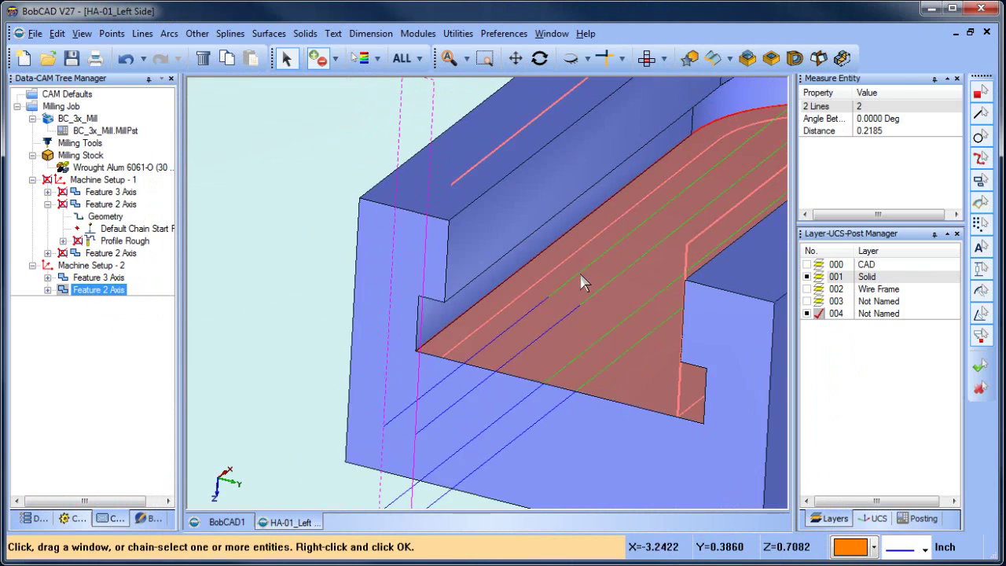
pyautogui.scroll(-3, 561, 382)
pyautogui.moveTo(561, 382); pyautogui.dragTo(546, 275, button='middle')
pyautogui.scroll(5, 482, 315)
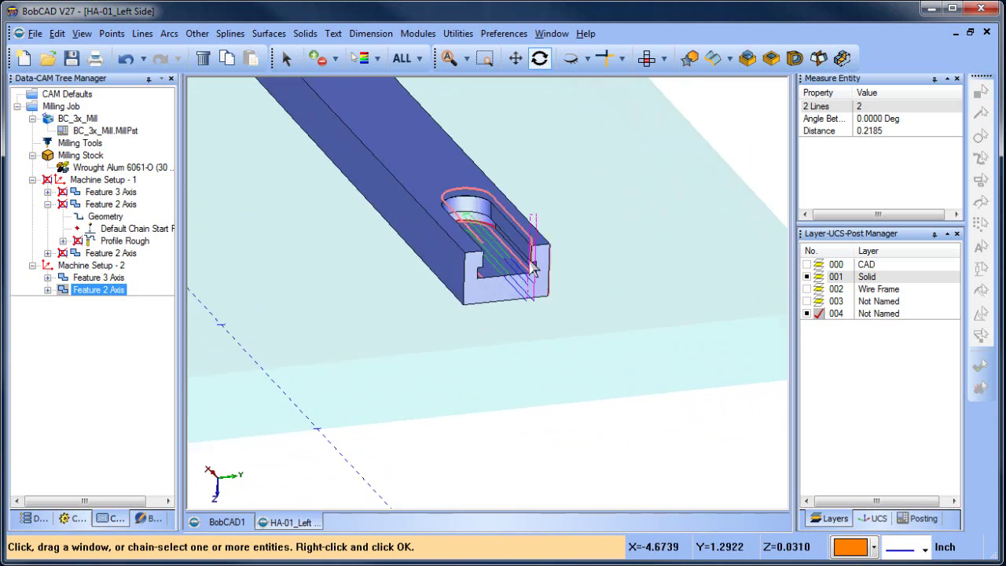
pyautogui.scroll(5, 546, 275)
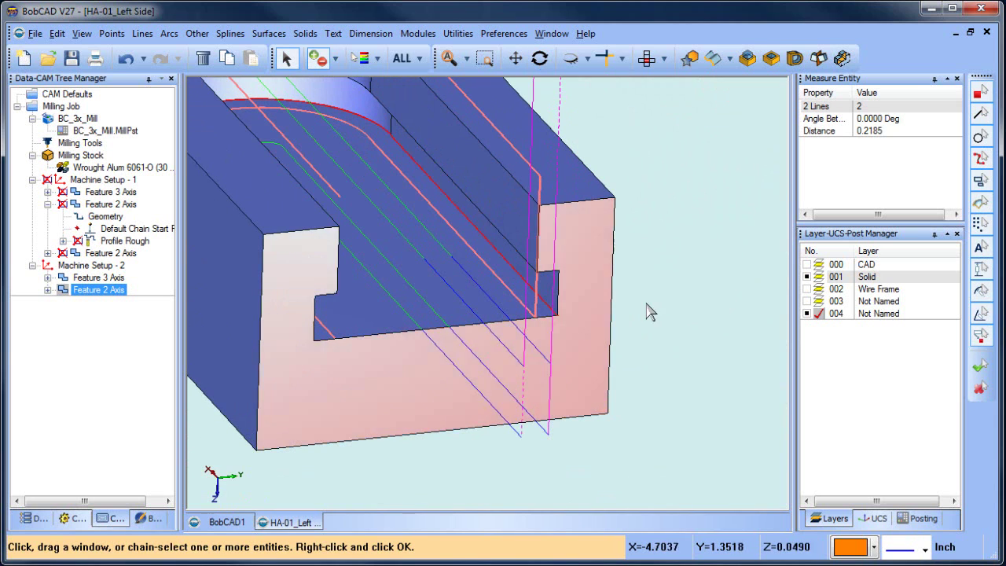
pyautogui.scroll(-5, 642, 308)
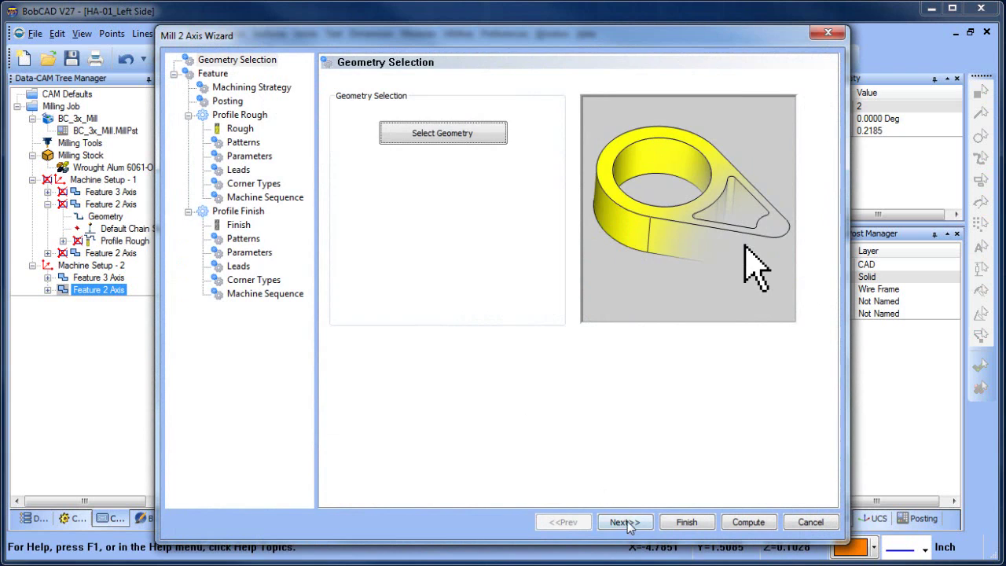
# Set the new feature's total depth by picking its bottom on the slot floor.
pyautogui.click(626, 522)
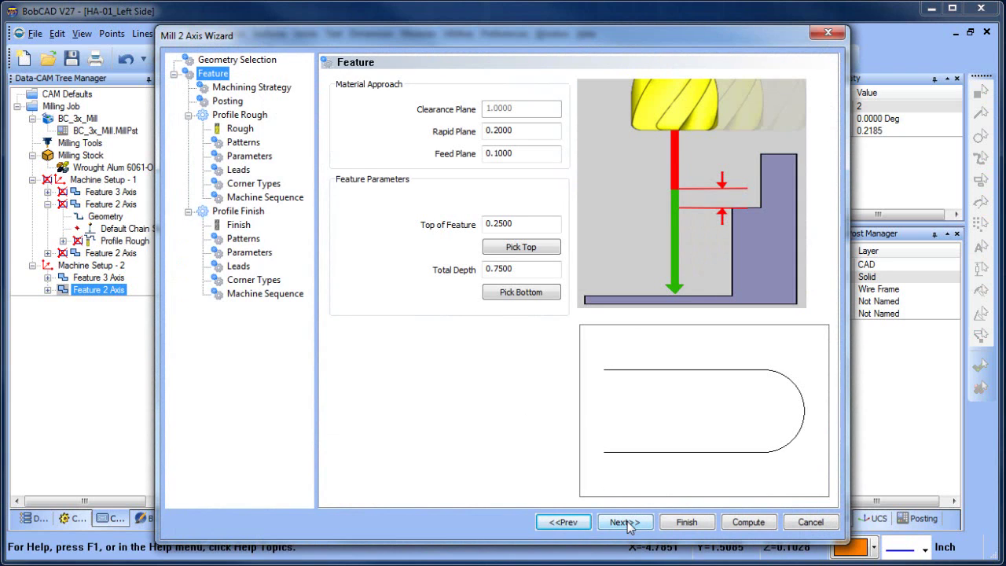
pyautogui.click(521, 292)
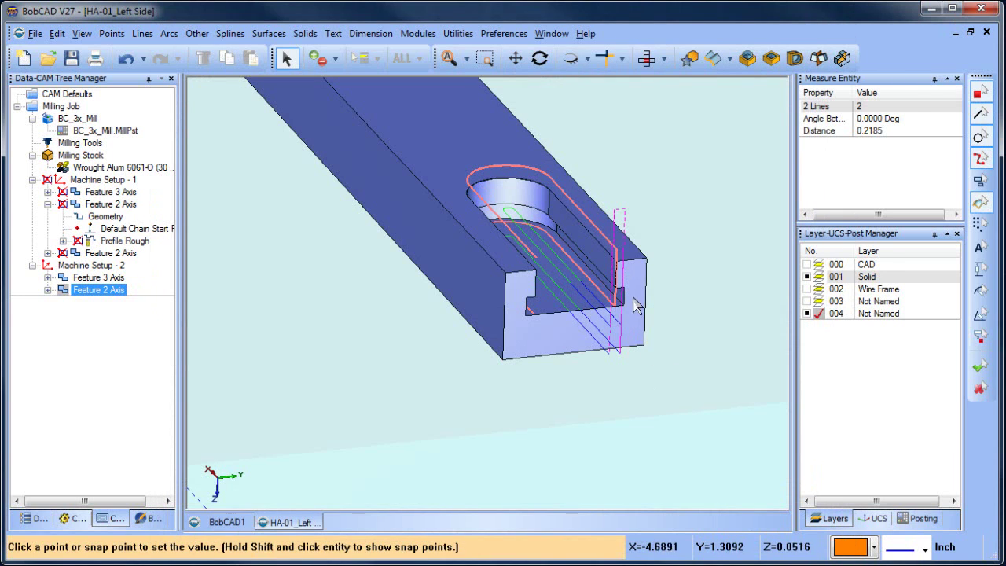
pyautogui.click(577, 314)
# Remove Profile Finish from the profiling strategy, keeping only Profile Rough.
pyautogui.click(629, 521)
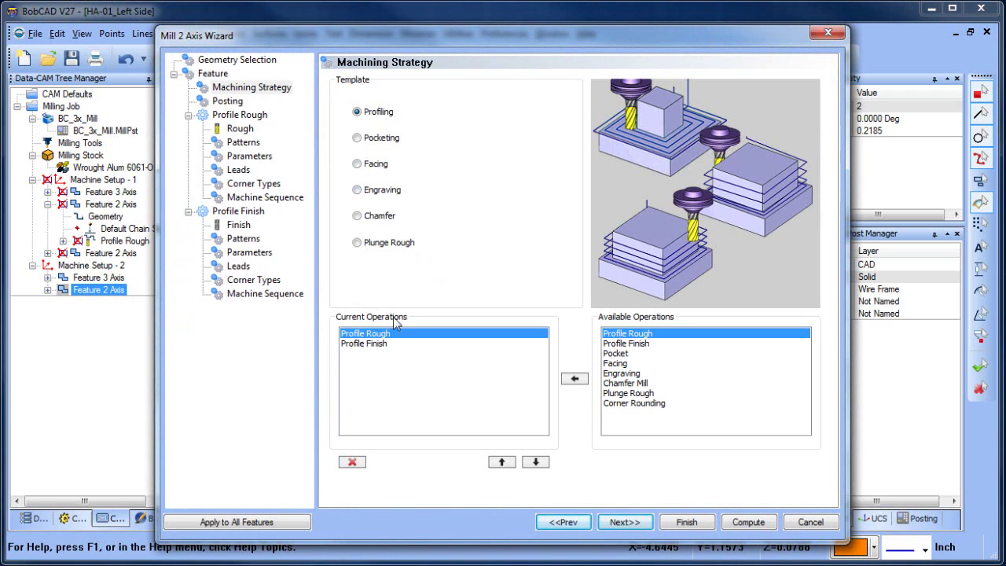
pyautogui.click(377, 343)
pyautogui.click(352, 462)
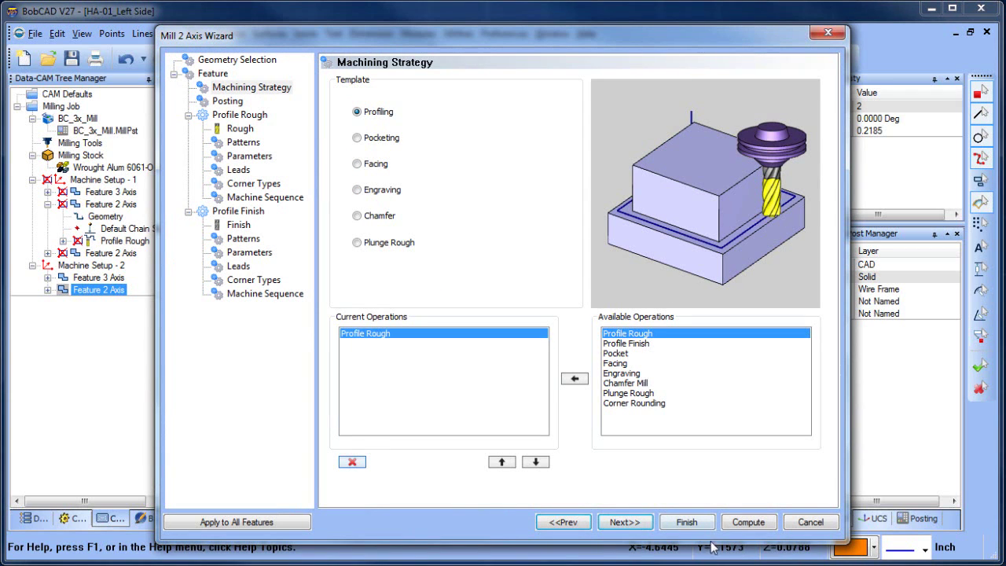
pyautogui.click(628, 521)
# Assign the 0.5000 diameter, 0.0313 flute length T-cutter (.500D - .031THK) from the tool library to Profile Rough.
pyautogui.click(239, 129)
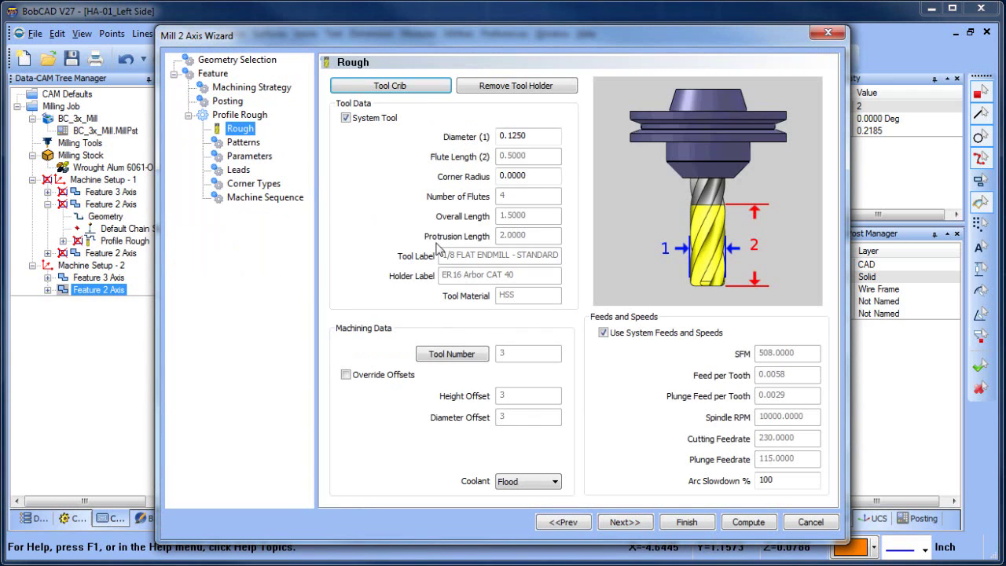
pyautogui.click(410, 86)
pyautogui.press('t')
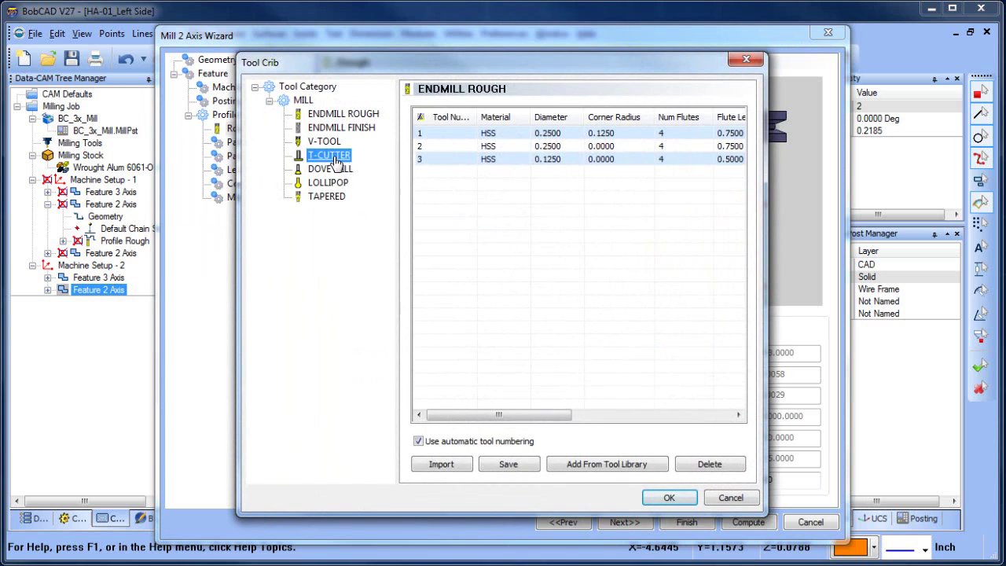
pyautogui.click(575, 465)
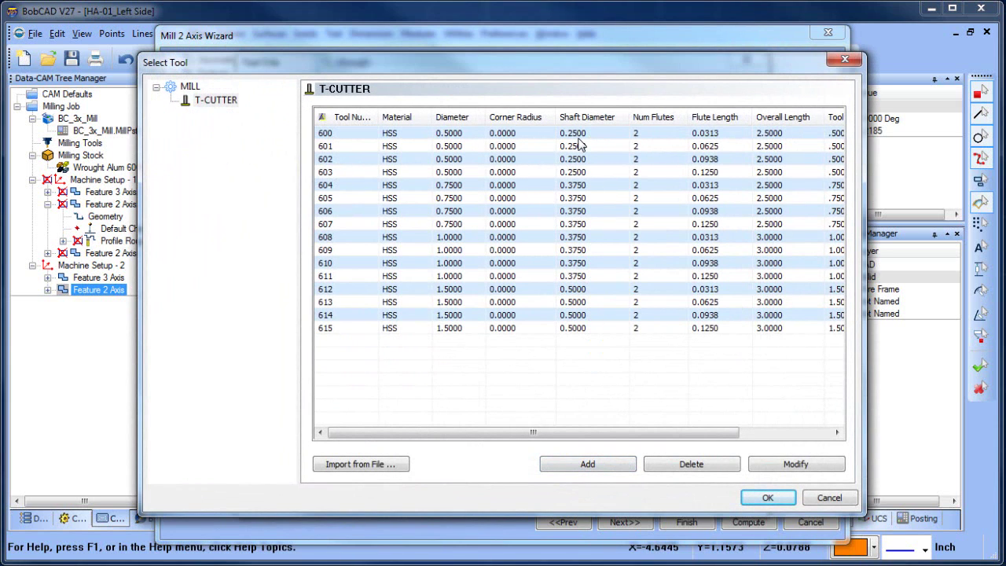
pyautogui.click(766, 496)
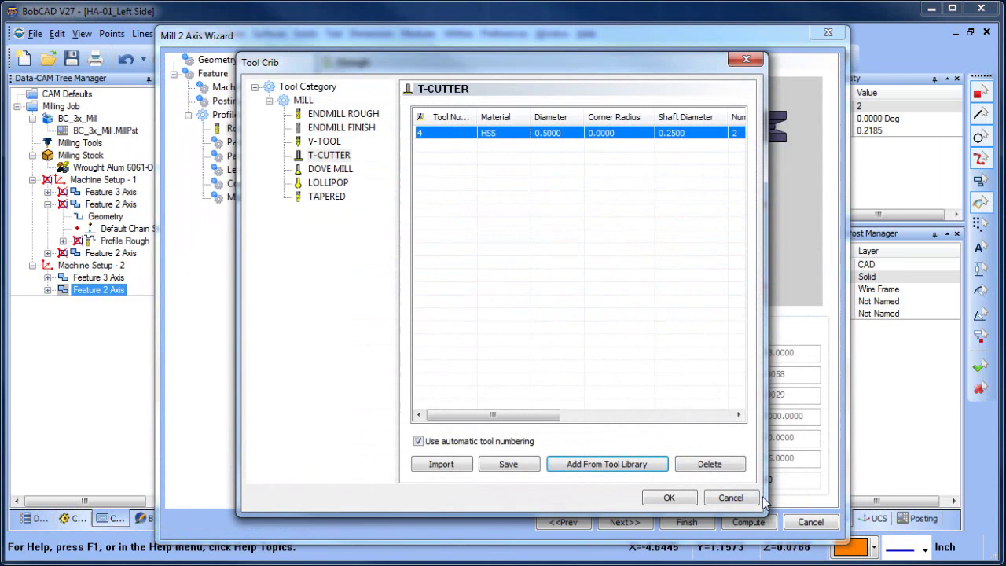
pyautogui.click(665, 498)
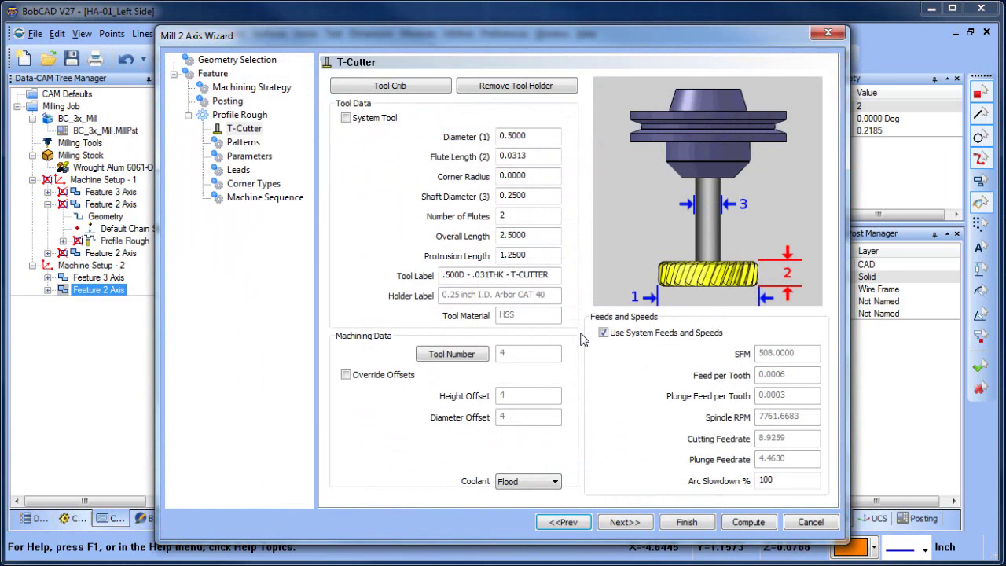
# Resize the T-cutter to a 0.1250 diameter, 0.0413 flute length and 0.0625 shaft diameter.
pyautogui.click(528, 136)
pyautogui.write('1.')
pyautogui.click(536, 157)
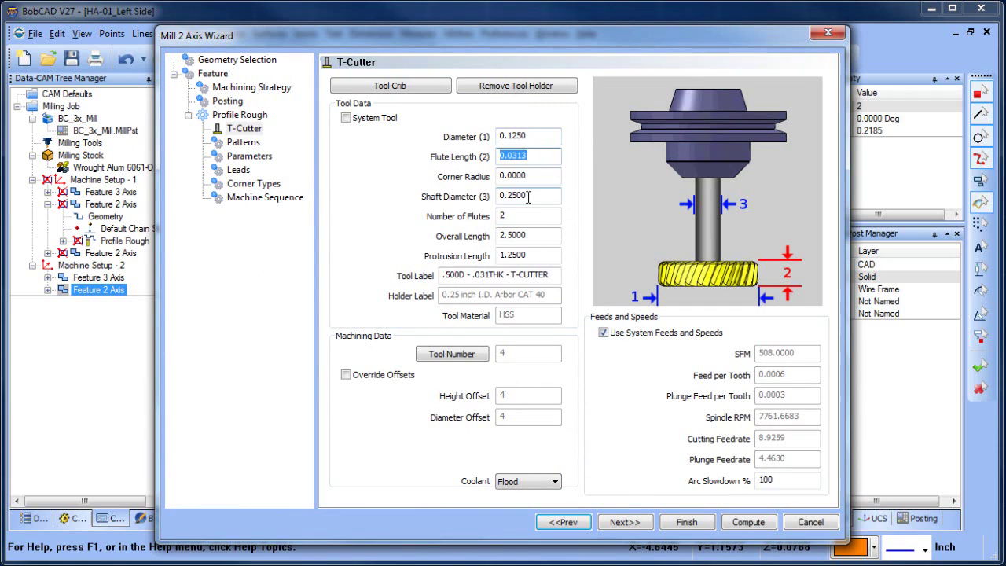
pyautogui.write('.')
pyautogui.click(541, 175)
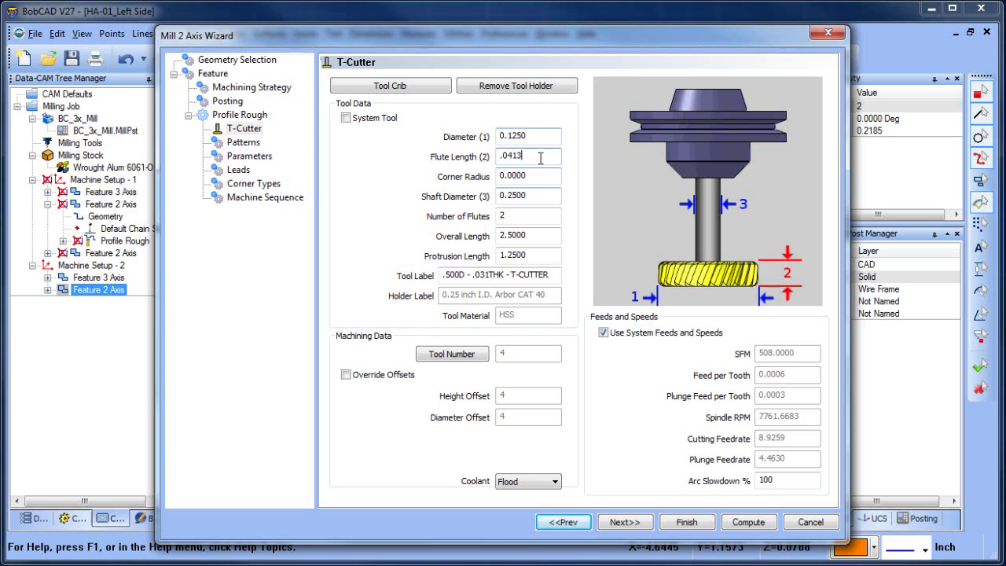
pyautogui.click(538, 197)
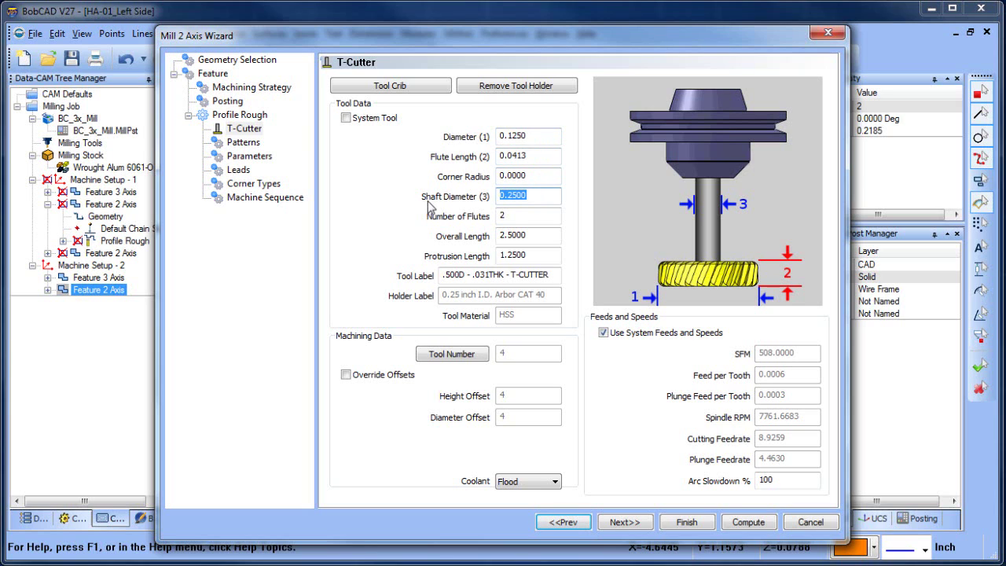
pyautogui.write('.06255')
pyautogui.moveTo(548, 197); pyautogui.dragTo(474, 201)
pyautogui.hotkey('shift', 'Tab')
# Give Profile Rough a Parallel lead-in and compute the T-cutter feature's toolpath.
pyautogui.click(628, 523)
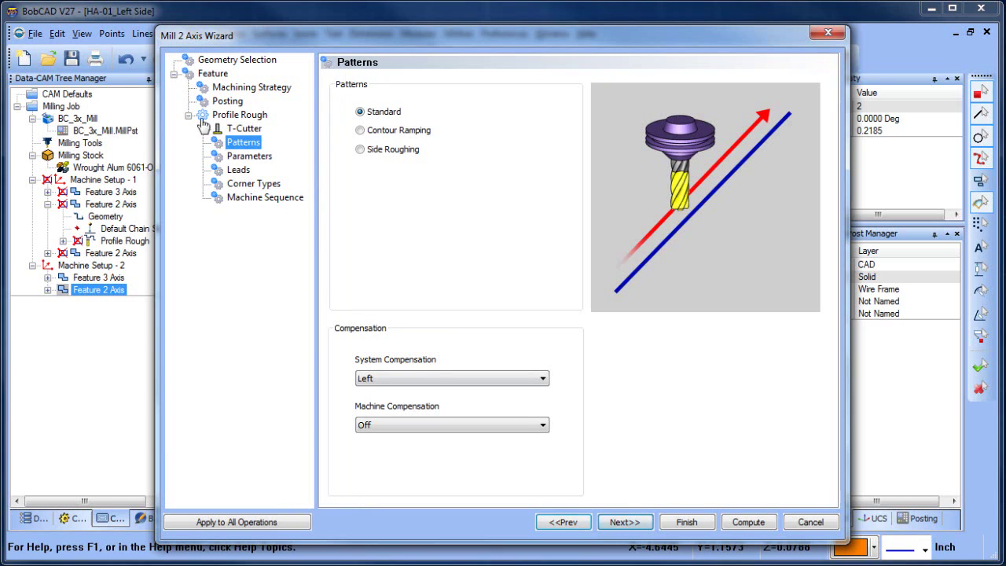
pyautogui.click(238, 169)
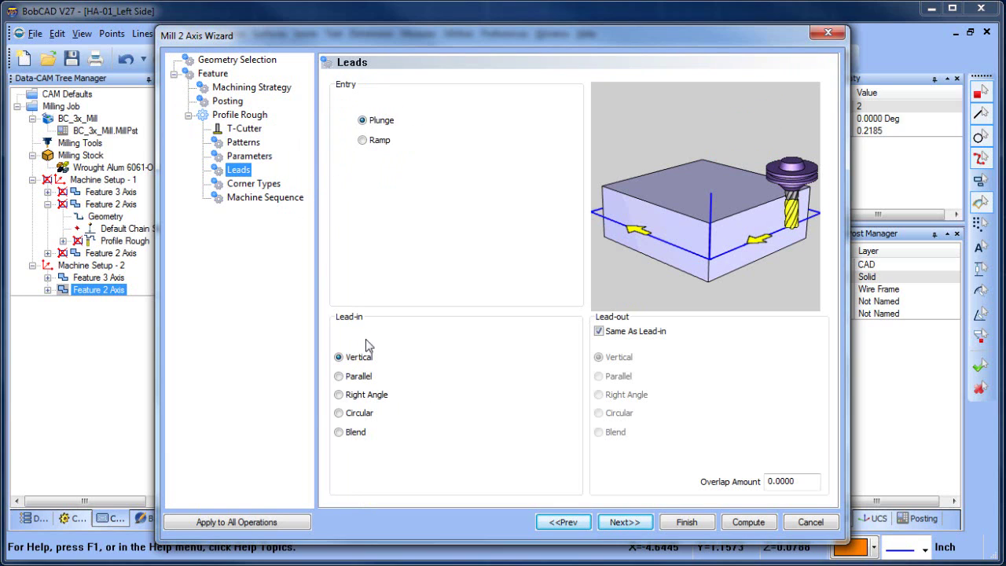
pyautogui.click(338, 377)
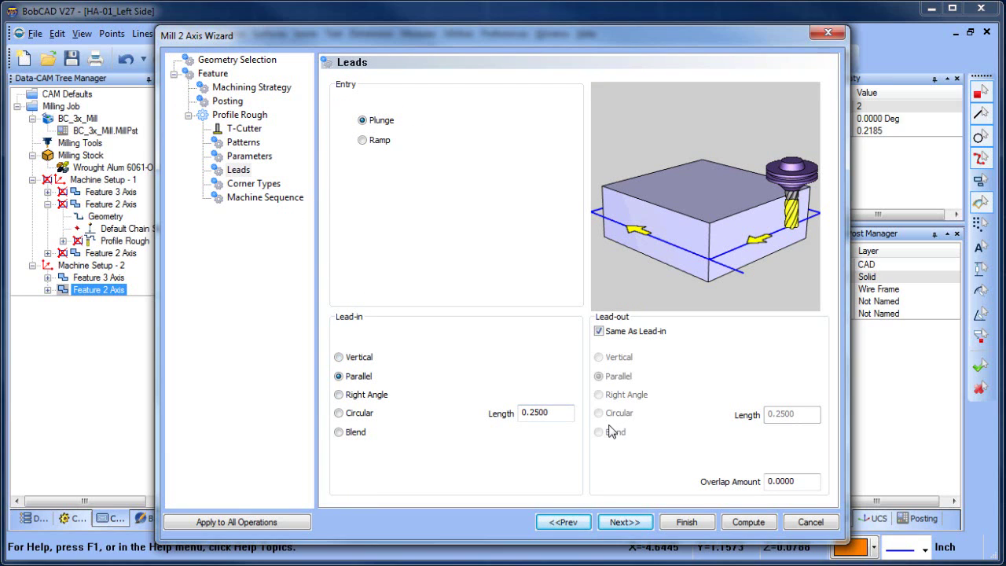
pyautogui.click(747, 522)
pyautogui.moveTo(595, 330); pyautogui.dragTo(608, 366)
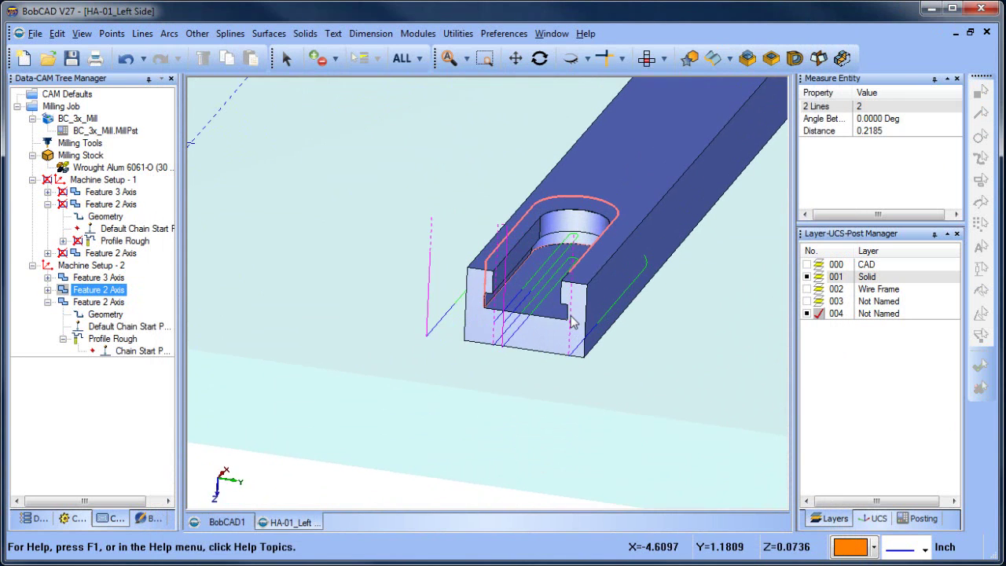
# Reverse the T-cutter feature's default chain direction and recompute its Profile Rough toolpath.
pyautogui.click(106, 316)
pyautogui.click(108, 326)
pyautogui.rightClick(112, 326)
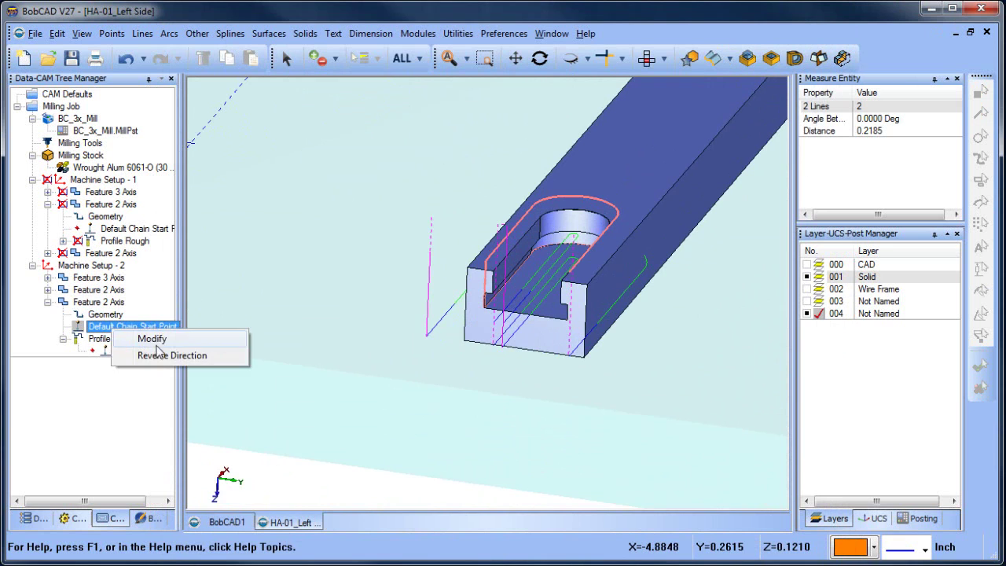
pyautogui.click(134, 353)
pyautogui.rightClick(114, 342)
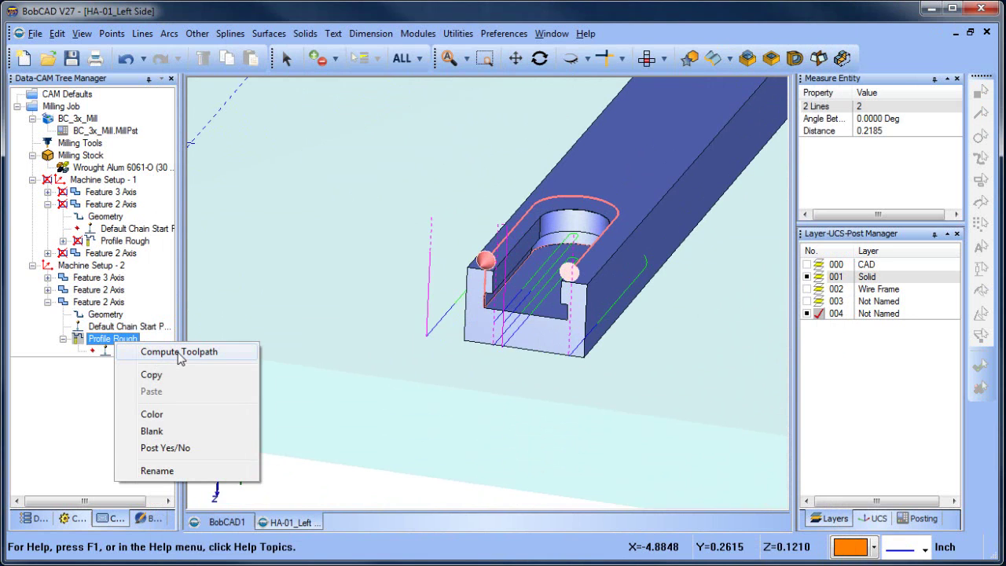
pyautogui.click(180, 352)
pyautogui.scroll(-3, 675, 329)
pyautogui.moveTo(685, 344); pyautogui.dragTo(611, 333, button='middle')
# Review the 3-axis and 2-axis features of both machine setups and inspect the T-cutter toolpath in the slot.
pyautogui.click(108, 192)
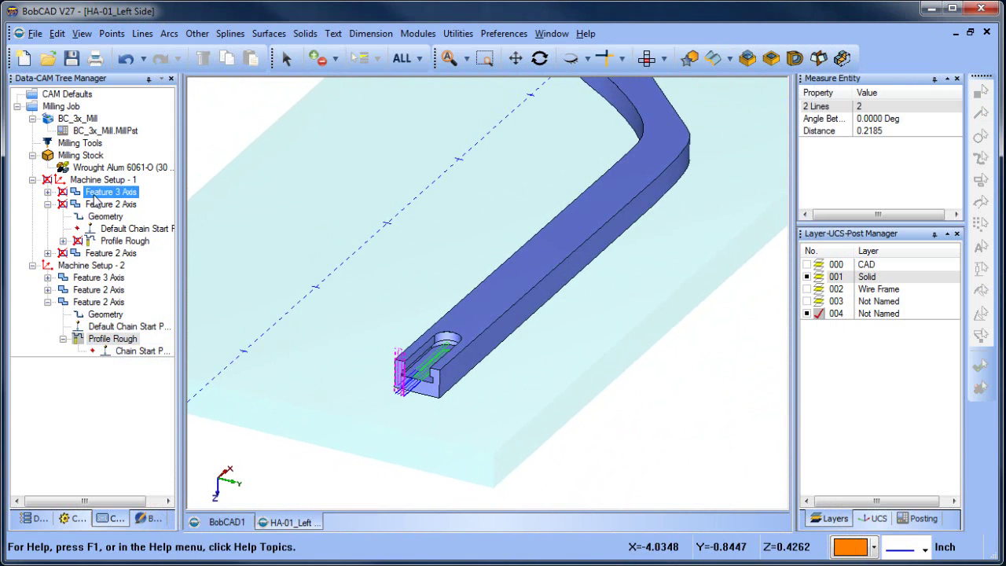
pyautogui.keyDown('ctrl'); pyautogui.click(96, 204); pyautogui.keyUp('ctrl')
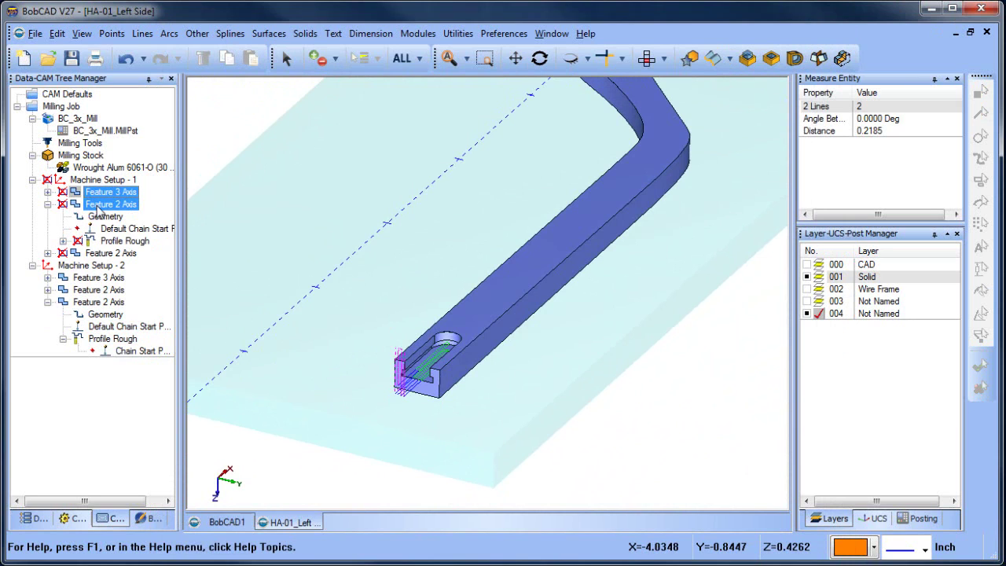
pyautogui.click(96, 204)
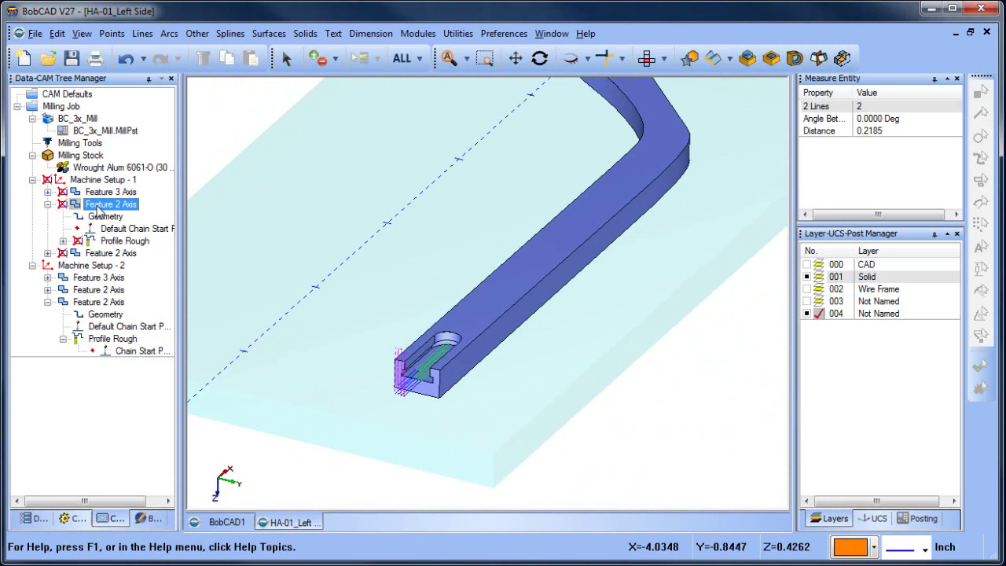
pyautogui.click(94, 278)
pyautogui.keyDown('ctrl'); pyautogui.click(97, 291); pyautogui.keyUp('ctrl')
pyautogui.click(97, 291)
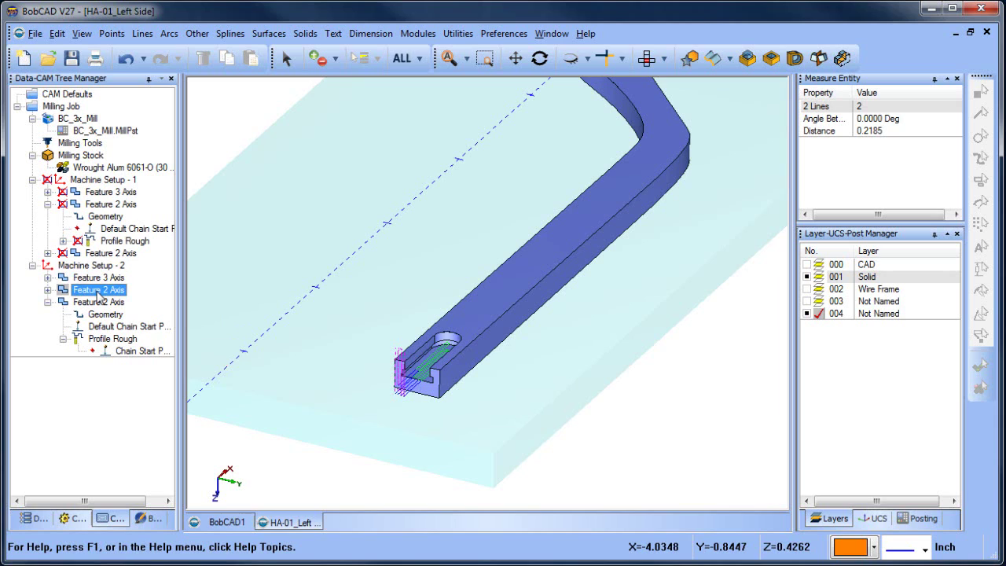
pyautogui.click(99, 302)
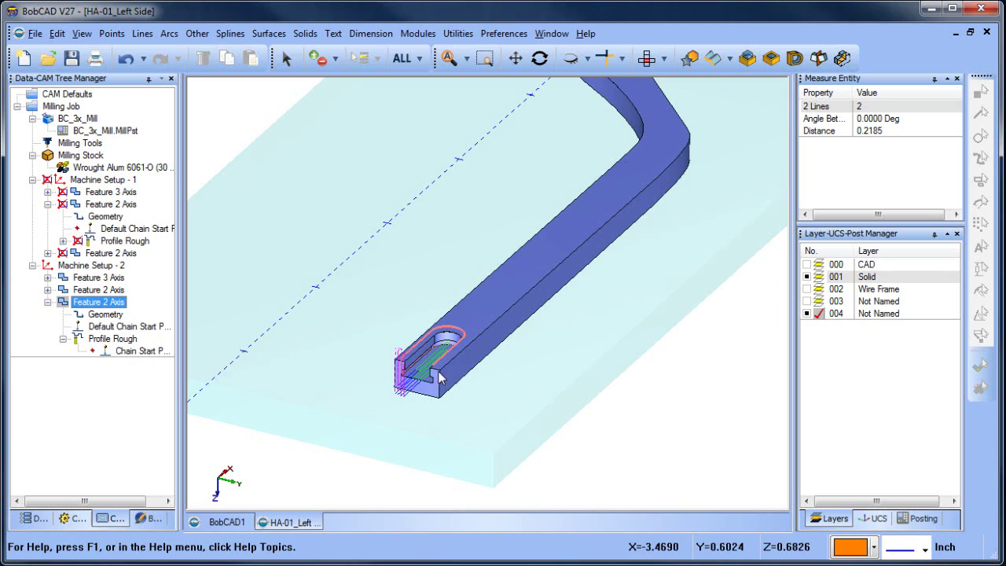
pyautogui.moveTo(483, 377); pyautogui.dragTo(353, 371, button='middle')
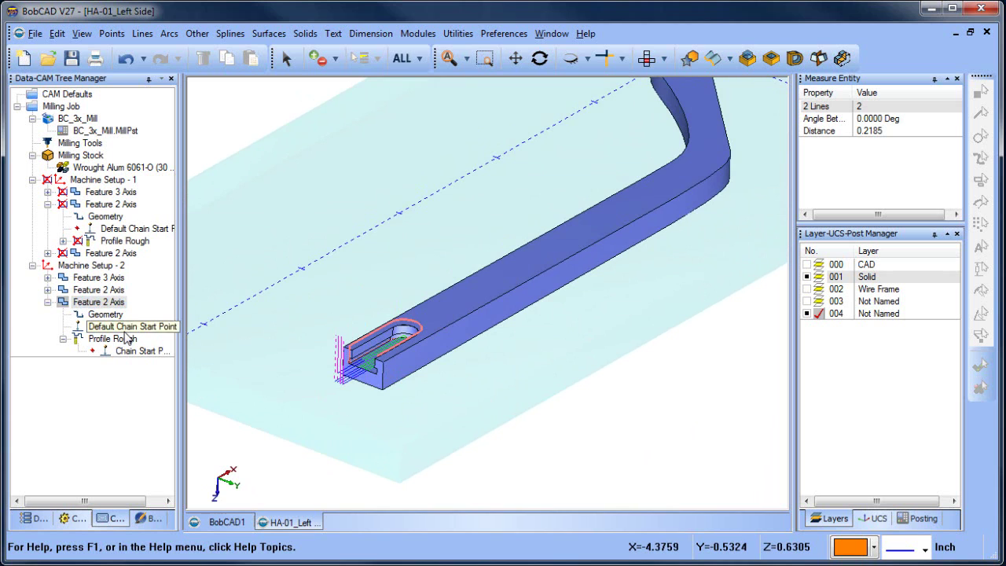
# Set the T-cutter feature's lead-in length to 1.5 and recompute its toolpath.
pyautogui.rightClick(90, 305)
pyautogui.click(134, 215)
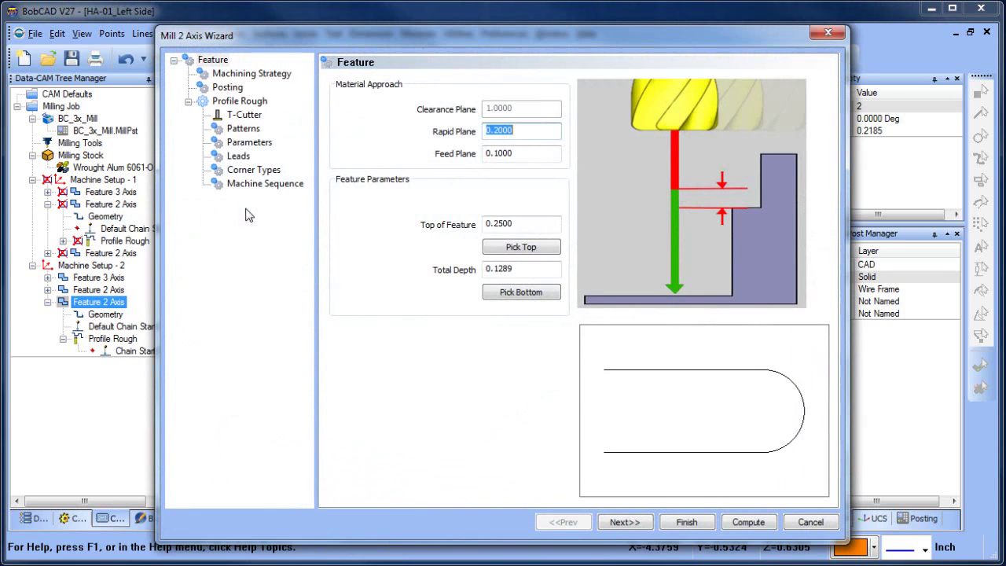
pyautogui.click(238, 158)
pyautogui.write('1.5')
pyautogui.click(747, 522)
pyautogui.moveTo(591, 362); pyautogui.dragTo(530, 369, button='middle')
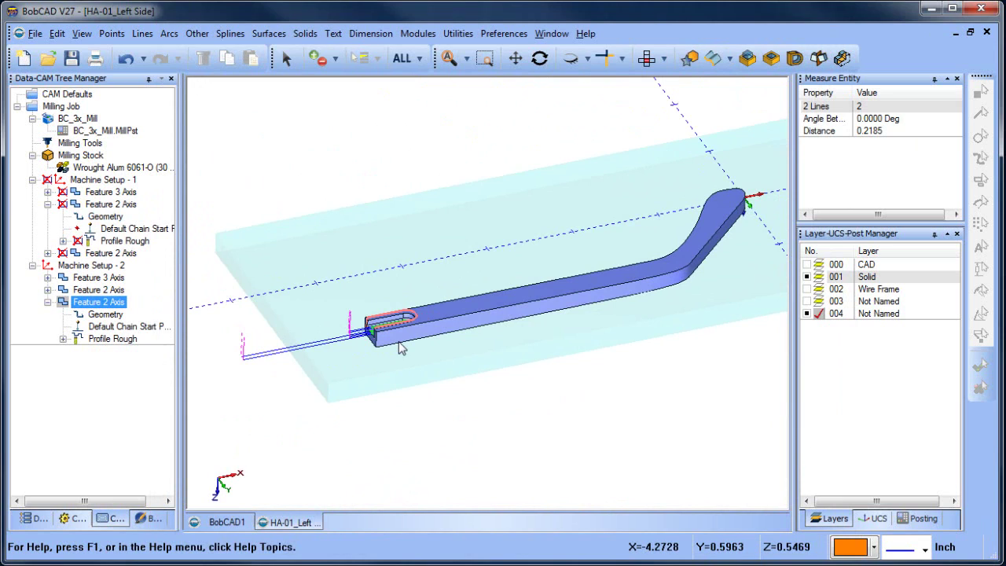
# Copy the last 2-axis feature of Machine Setup - 1 and paste it after the T-cutter feature in Machine Setup - 2.
pyautogui.click(48, 303)
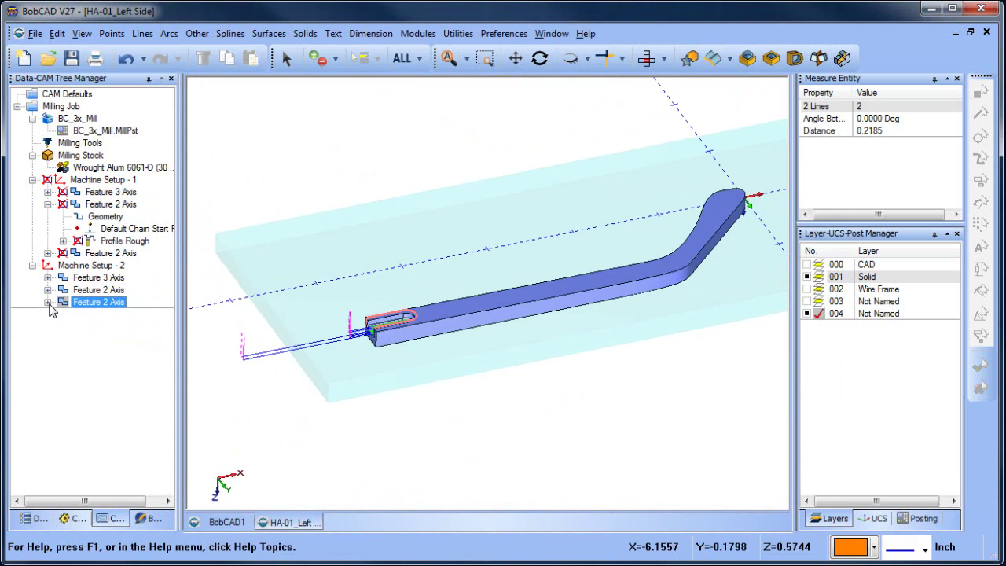
pyautogui.rightClick(134, 252)
pyautogui.click(191, 520)
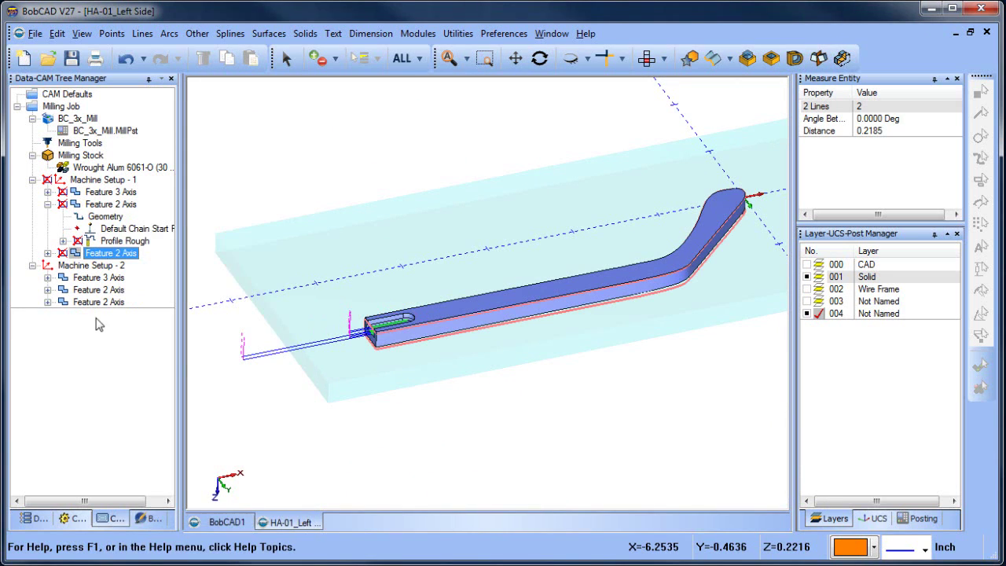
pyautogui.click(83, 302)
pyautogui.rightClick(83, 301)
pyautogui.click(172, 542)
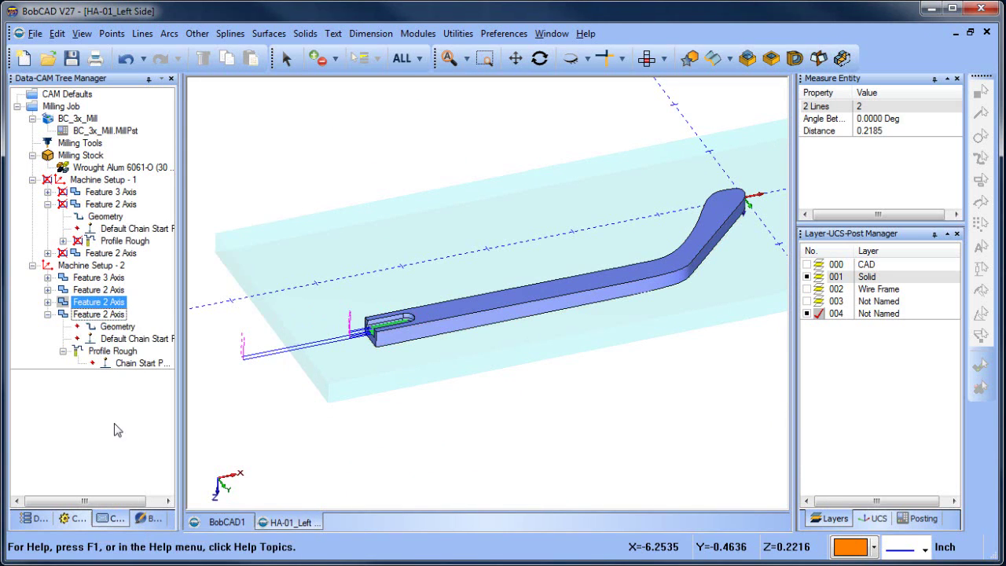
# Show layer 003, hide the Solid layer, and reselect the inner part outline as the pasted feature's geometry.
pyautogui.rightClick(110, 327)
pyautogui.click(158, 337)
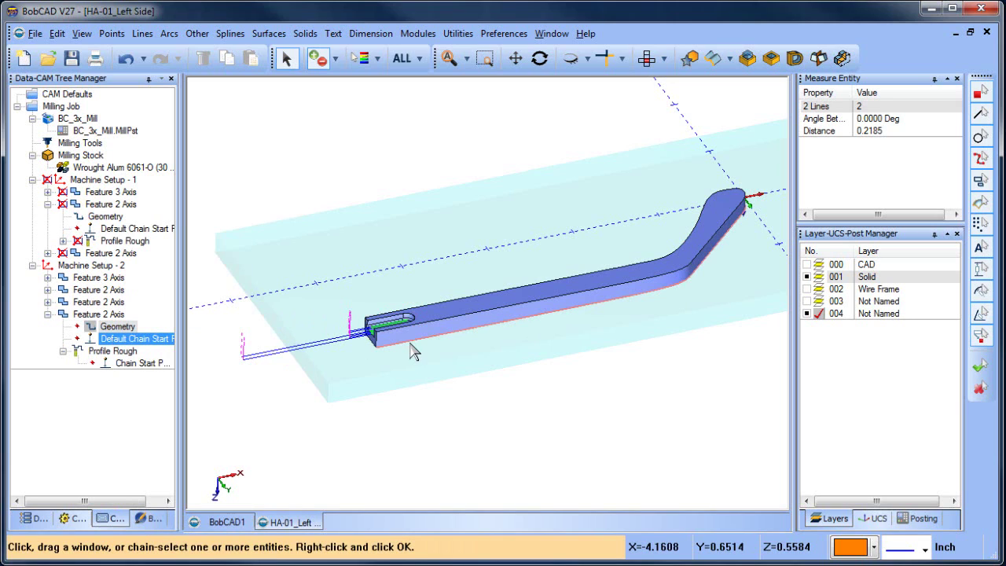
pyautogui.click(414, 351)
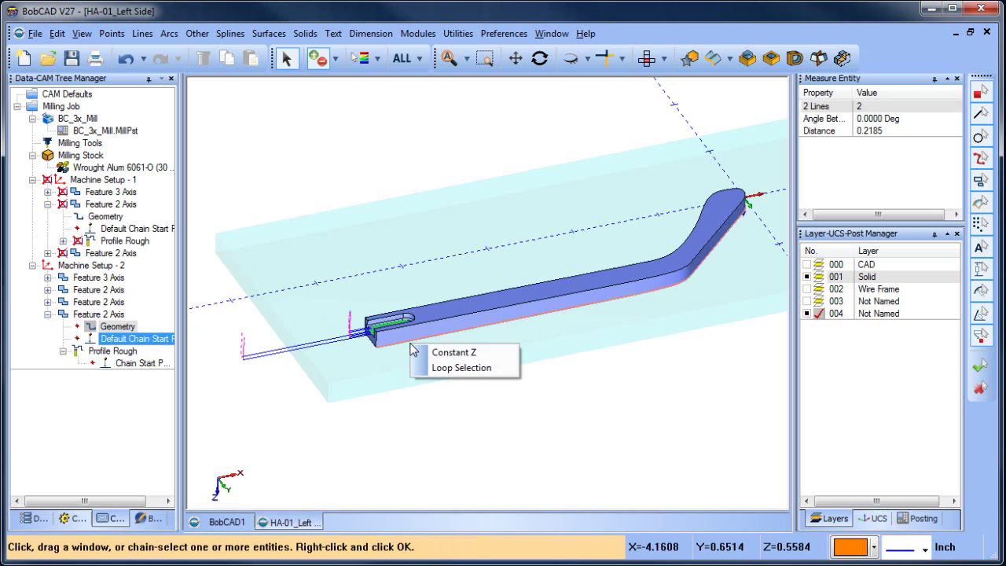
pyautogui.click(464, 354)
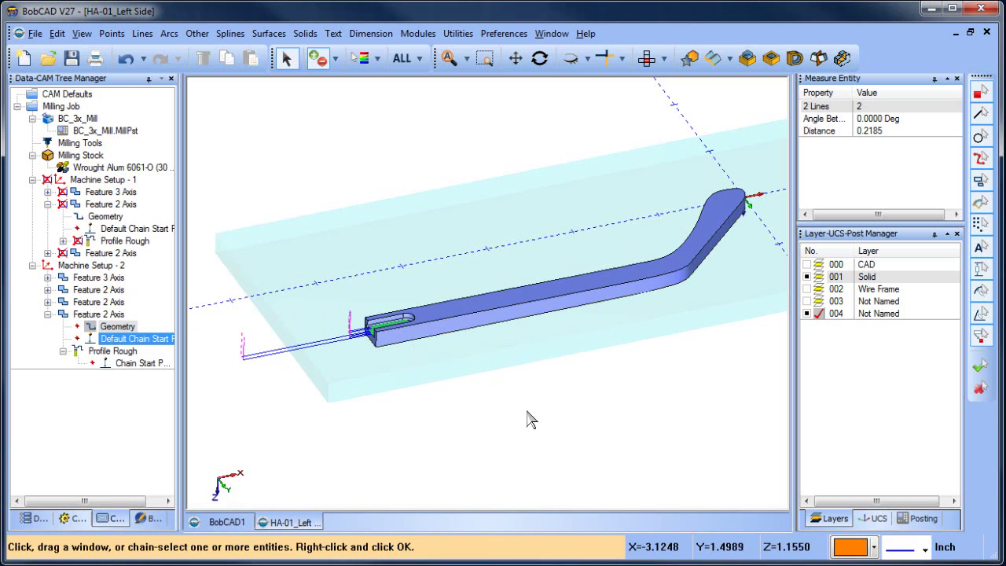
pyautogui.moveTo(561, 393); pyautogui.dragTo(476, 343, button='middle')
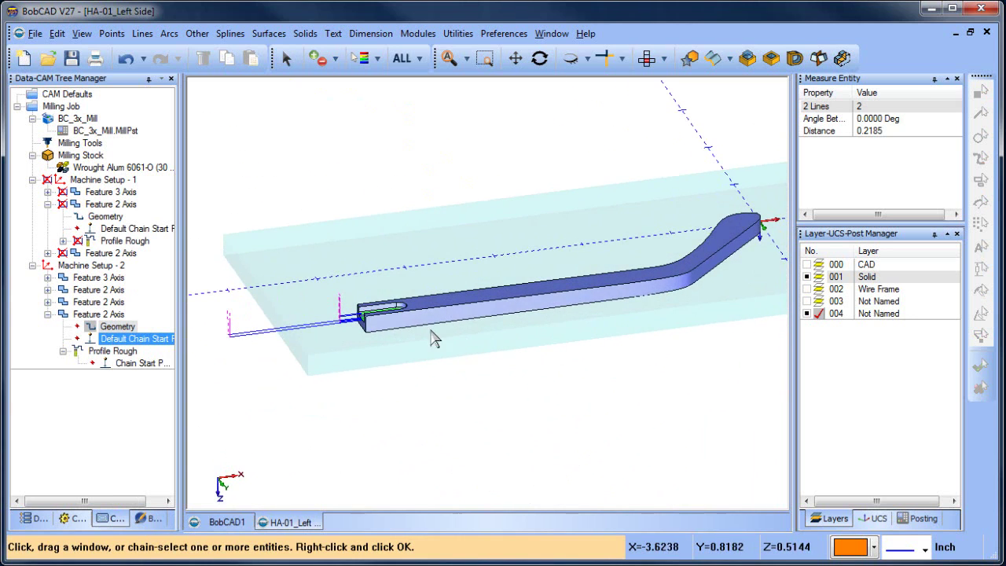
pyautogui.click(445, 331)
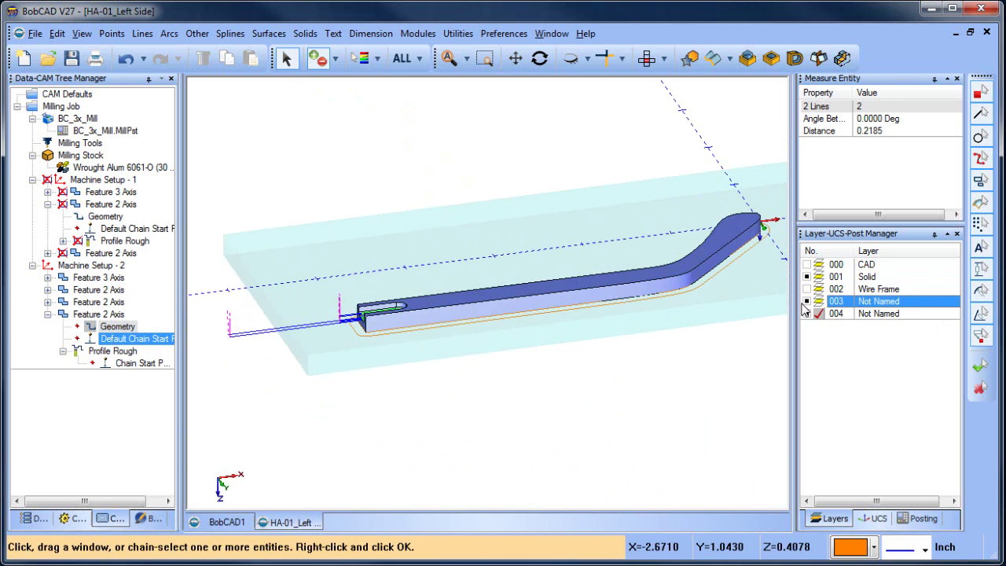
pyautogui.scroll(5, 457, 345)
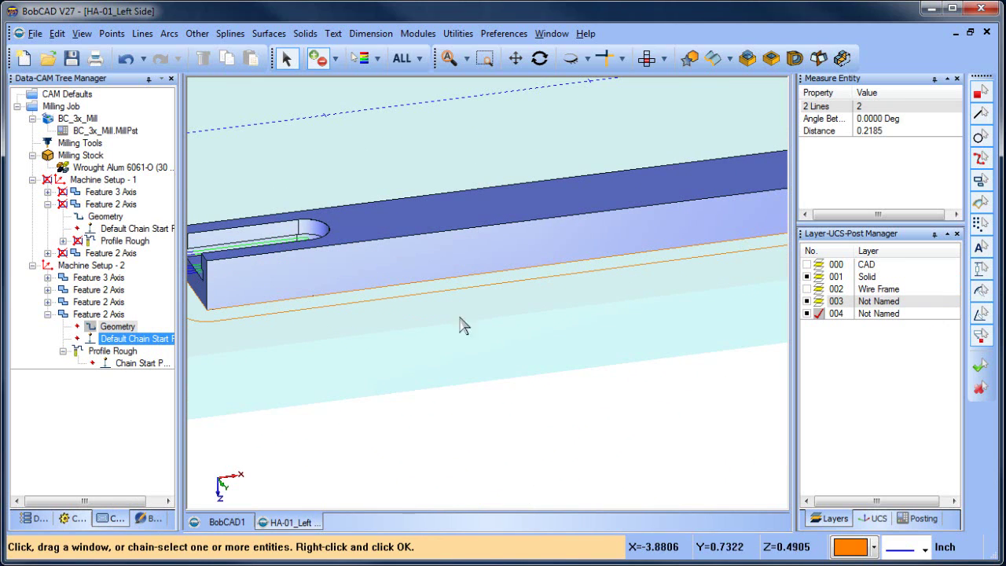
pyautogui.scroll(-2, 416, 324)
pyautogui.click(807, 276)
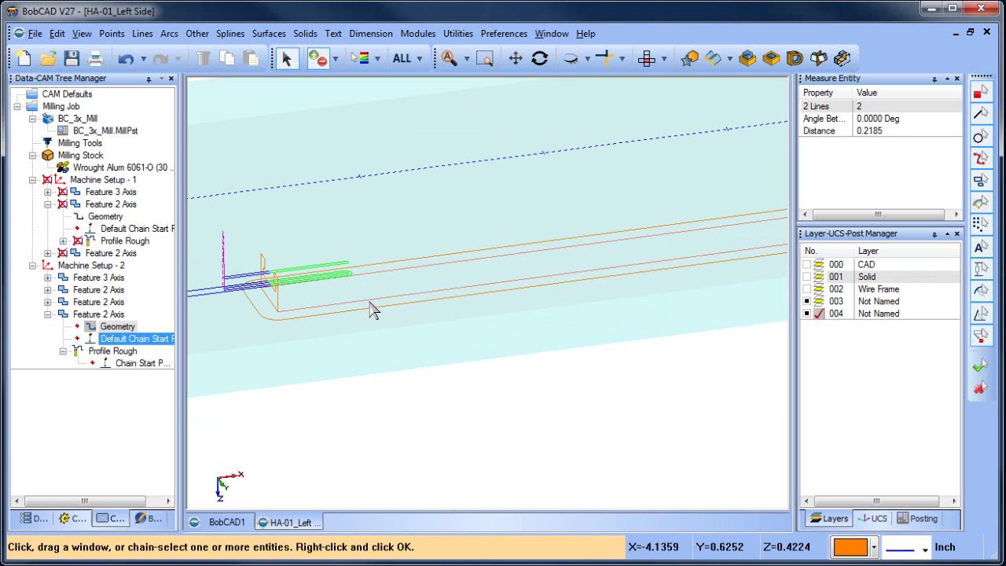
pyautogui.press('Escape')
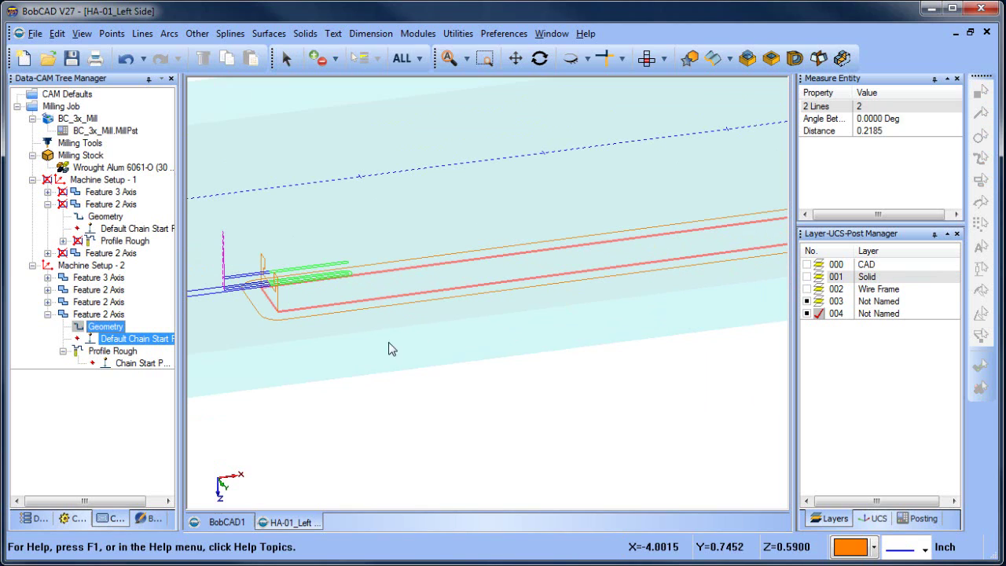
# Modify the pasted feature's chain start point at the outline's slot end and recompute its Profile Rough toolpath.
pyautogui.rightClick(134, 339)
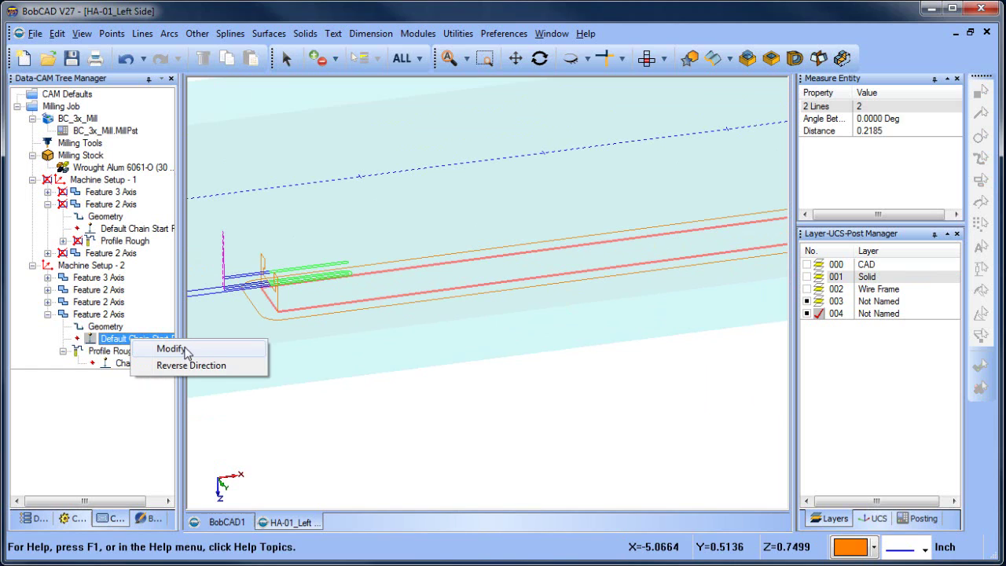
pyautogui.click(171, 348)
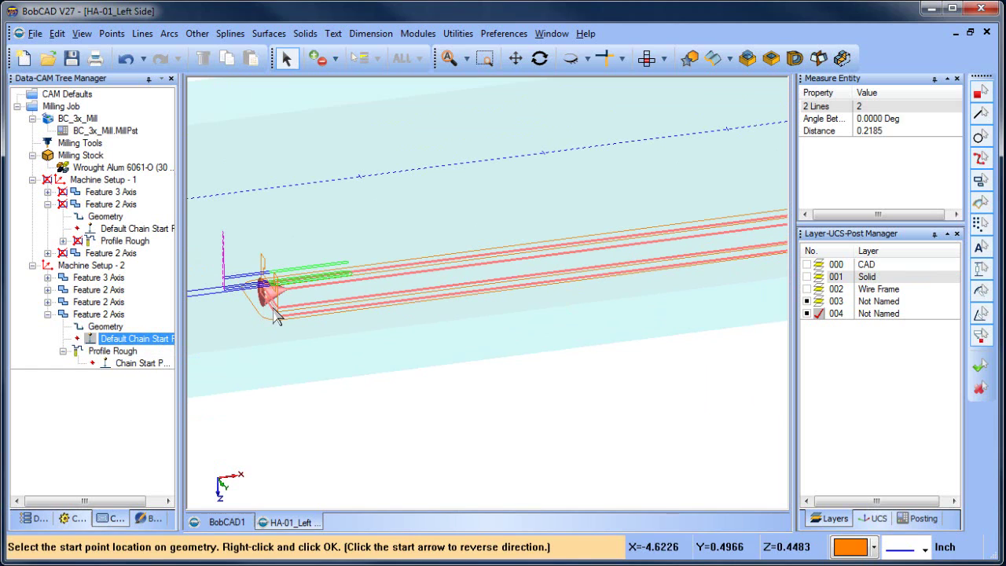
pyautogui.click(115, 352)
pyautogui.rightClick(116, 354)
pyautogui.click(196, 396)
pyautogui.moveTo(337, 375); pyautogui.dragTo(549, 380, button='middle')
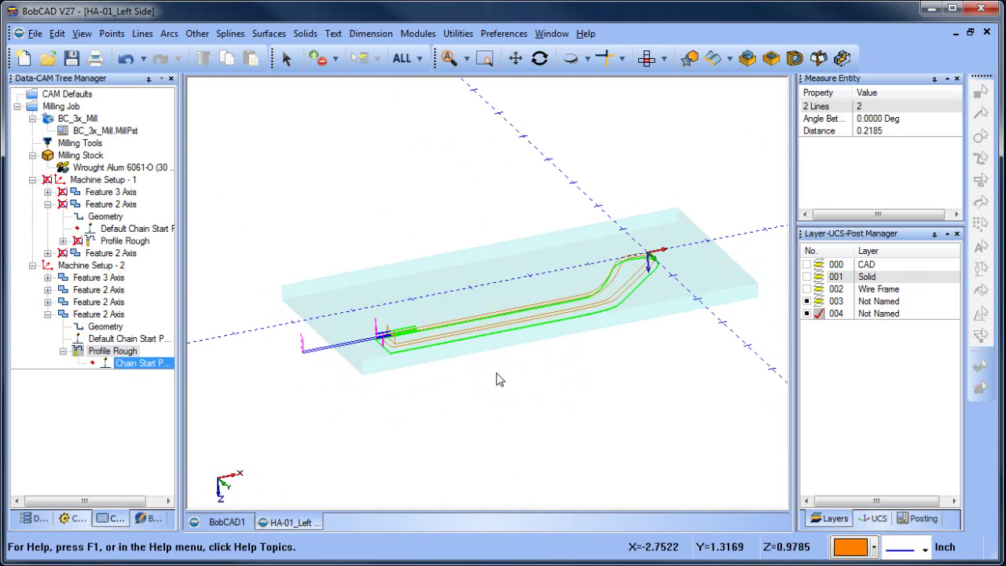
# Edit the last 2-axis feature of Machine Setup - 2, setting its top of feature to 0.2500 and total depth to 0.2500.
pyautogui.rightClick(96, 314)
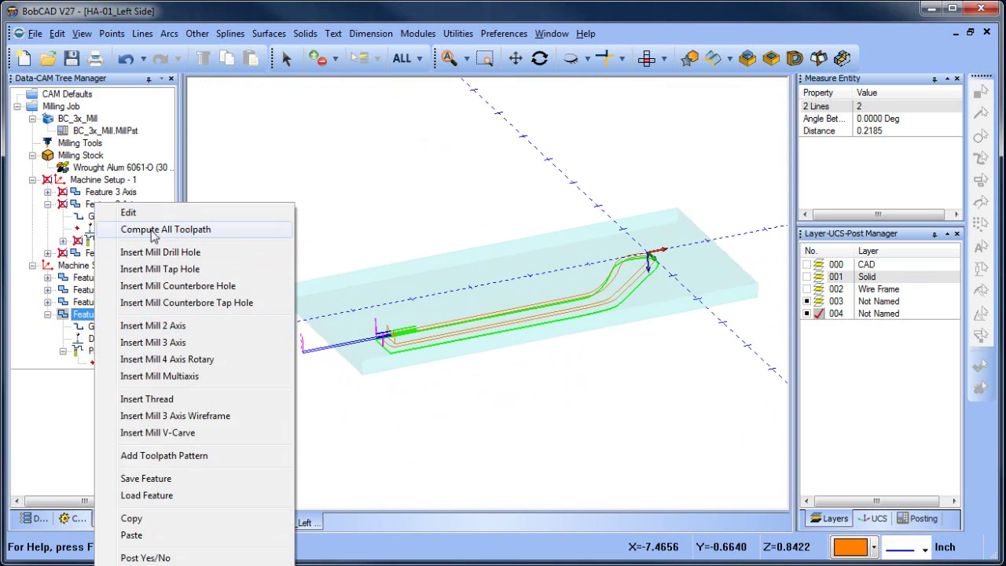
pyautogui.click(129, 213)
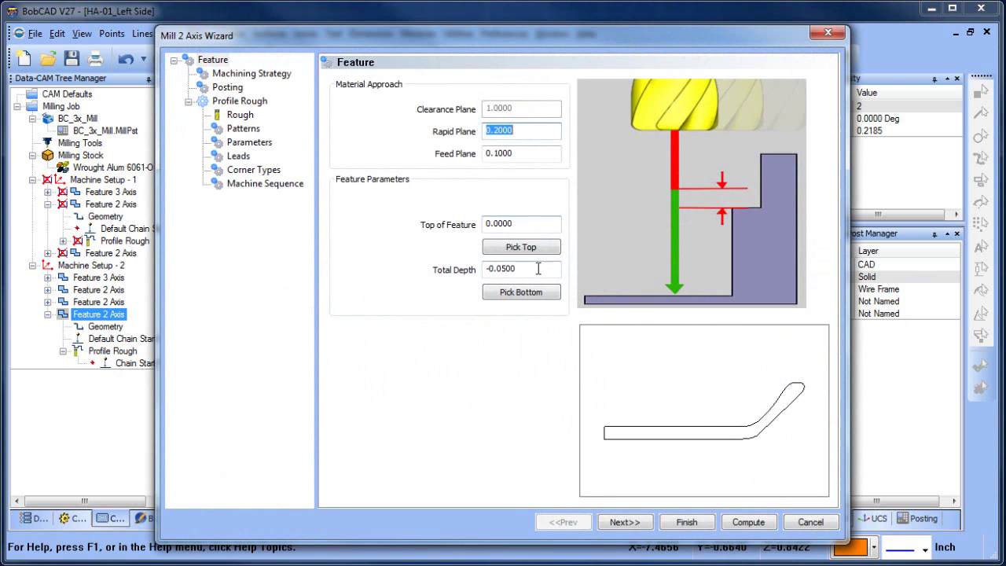
pyautogui.click(538, 268)
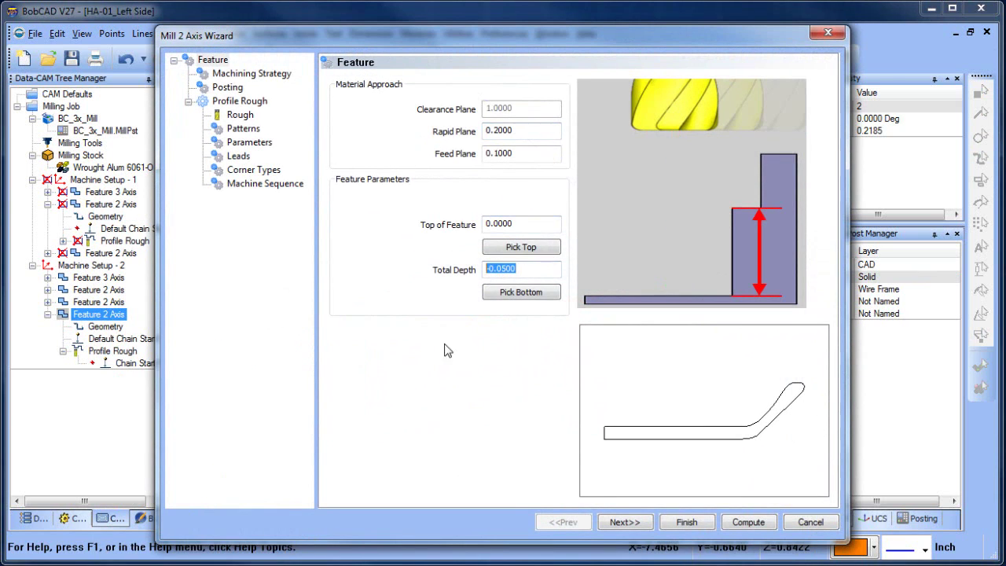
pyautogui.click(523, 225)
pyautogui.click(544, 275)
pyautogui.click(249, 143)
pyautogui.moveTo(363, 379)
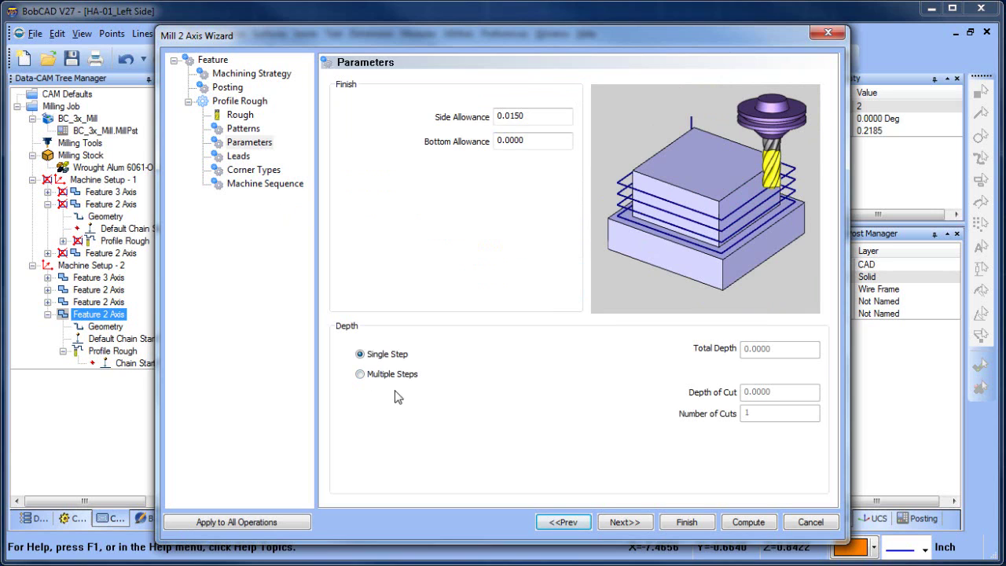
pyautogui.click(239, 114)
pyautogui.click(213, 60)
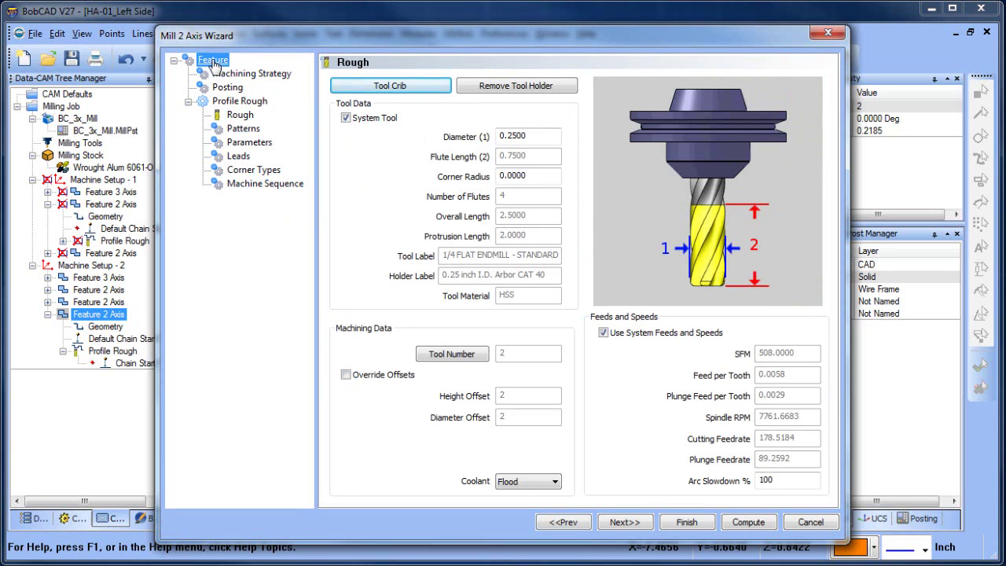
pyautogui.click(540, 271)
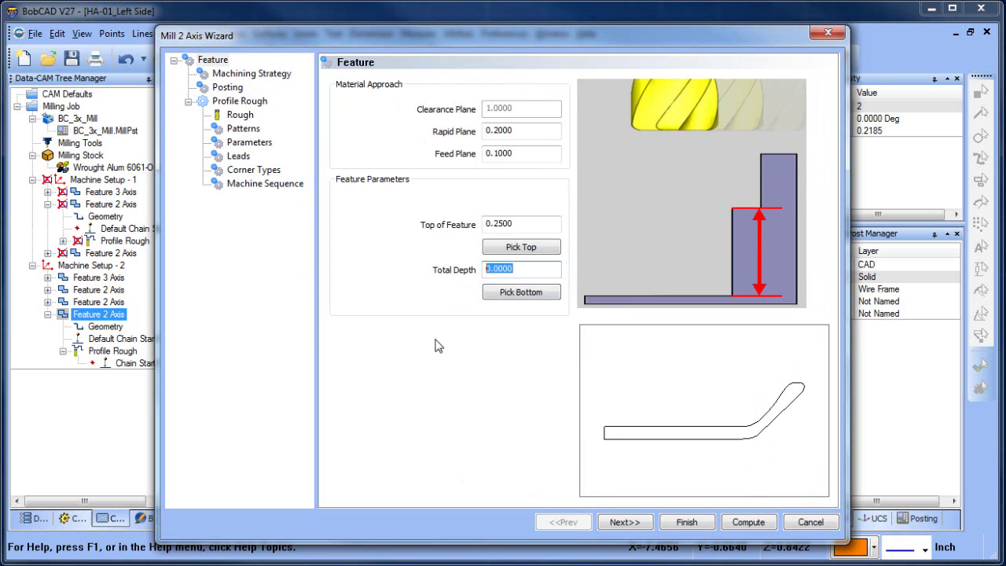
pyautogui.click(540, 227)
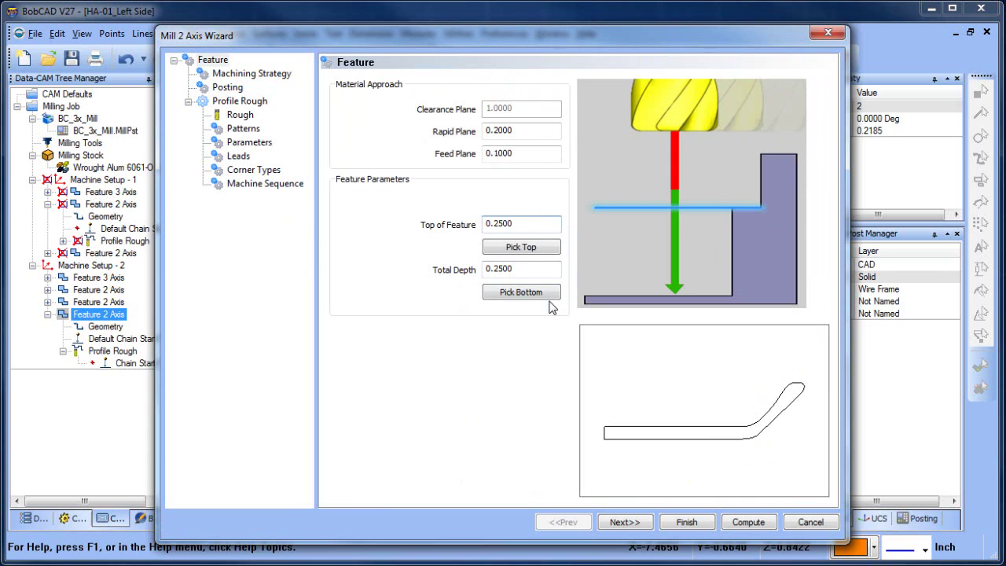
# Switch the Profile Rough depth option to multiple steps and set the side allowance to 0.
pyautogui.click(247, 142)
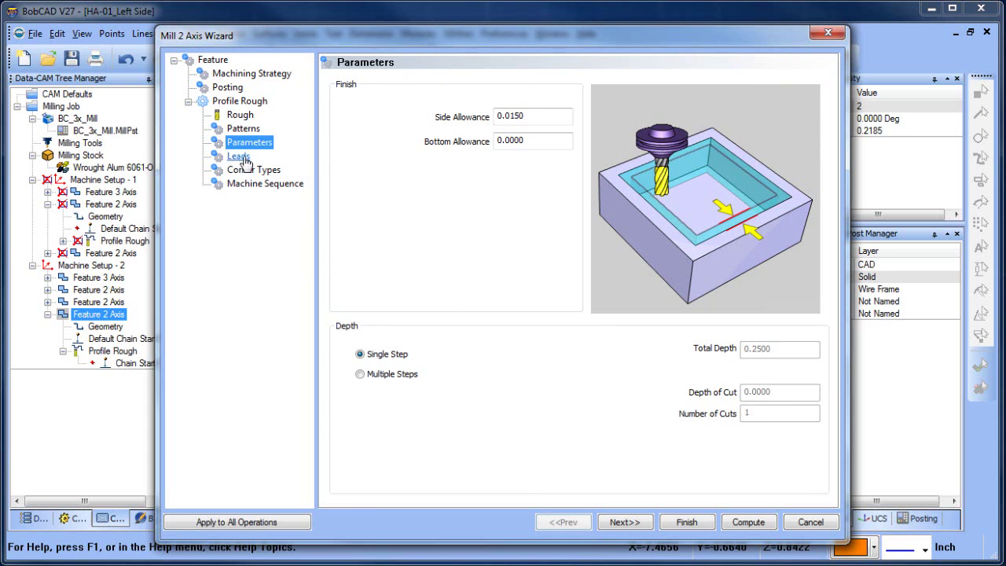
pyautogui.click(361, 375)
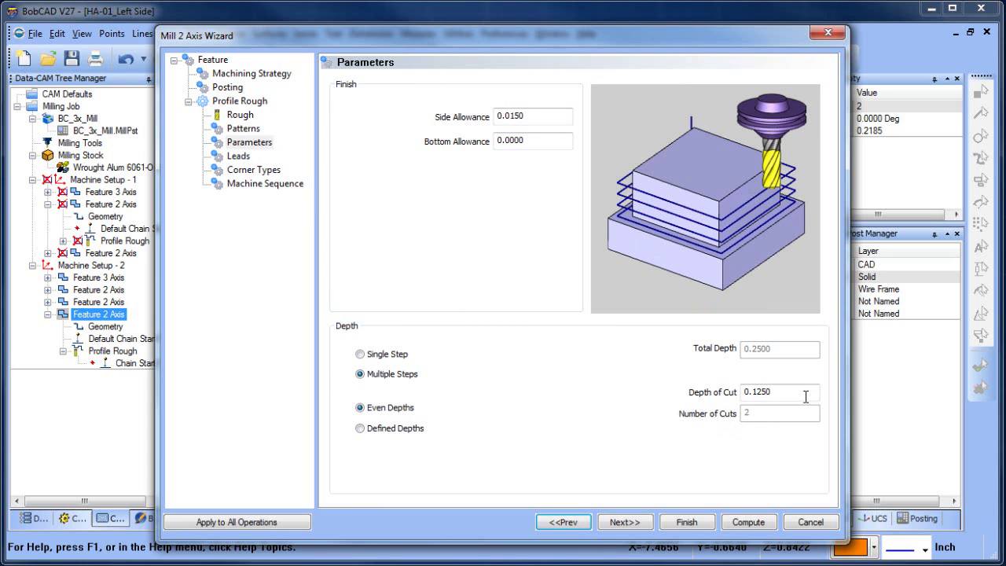
pyautogui.moveTo(803, 393); pyautogui.dragTo(668, 401)
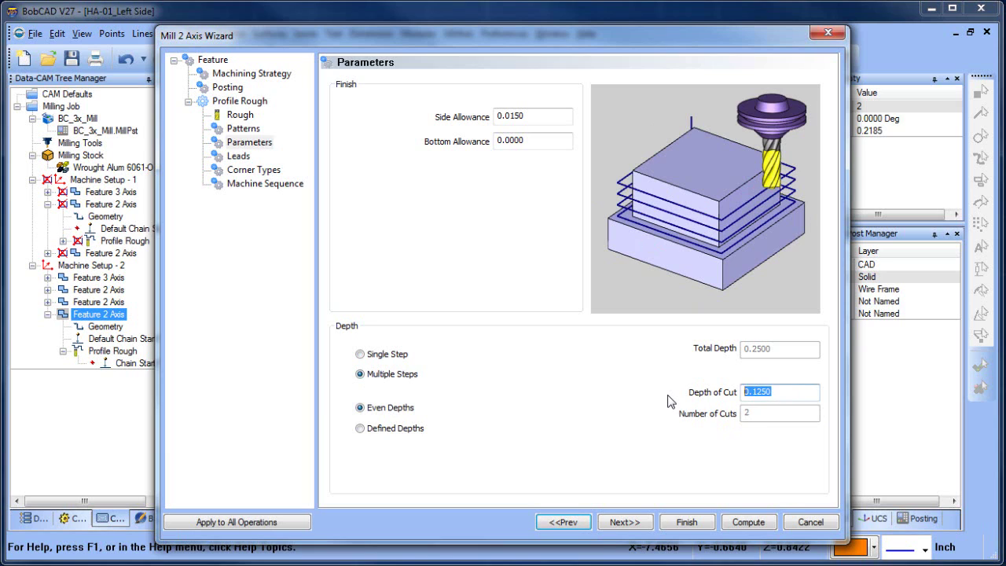
pyautogui.tripleClick(555, 117)
pyautogui.write('0')
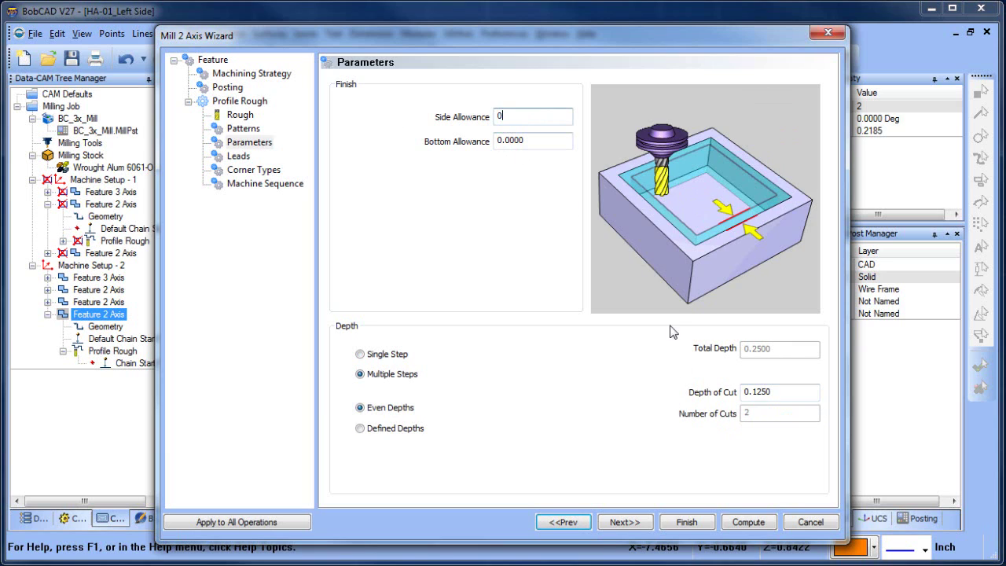
# Use defined depths with a depth of cut of 0.1230 and compute the outside profile's toolpath.
pyautogui.moveTo(781, 396); pyautogui.dragTo(666, 395)
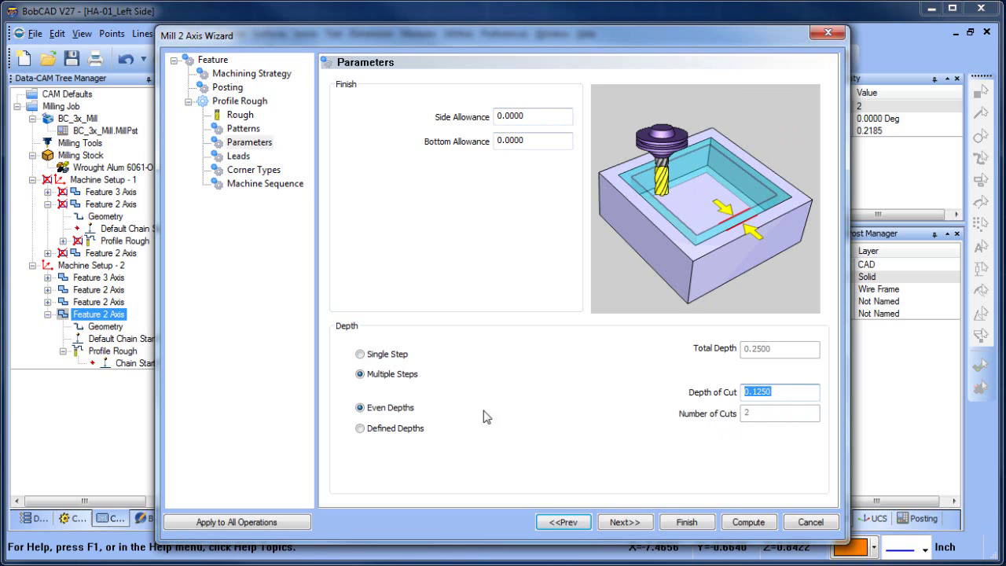
pyautogui.click(361, 429)
pyautogui.moveTo(775, 398); pyautogui.dragTo(651, 403)
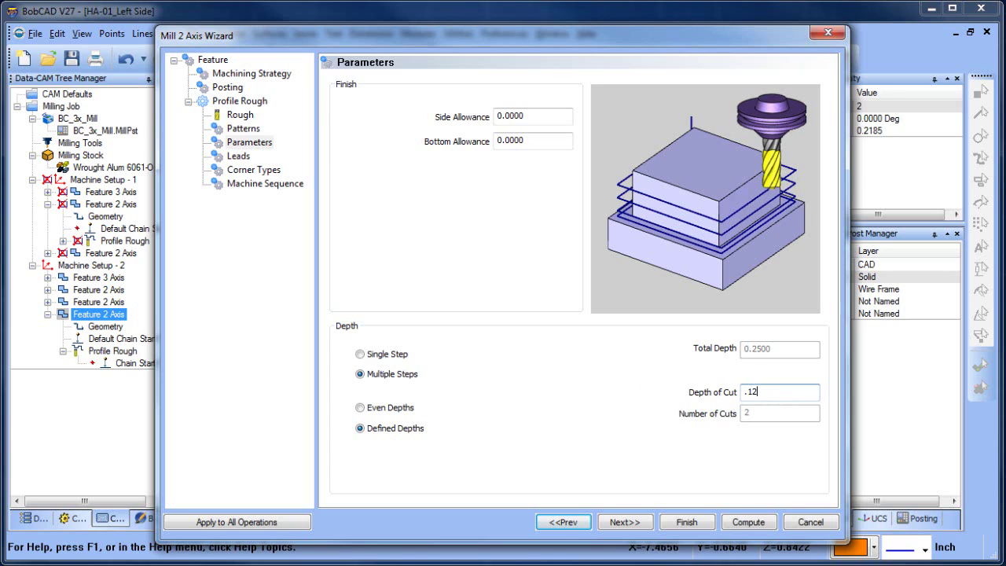
pyautogui.click(638, 527)
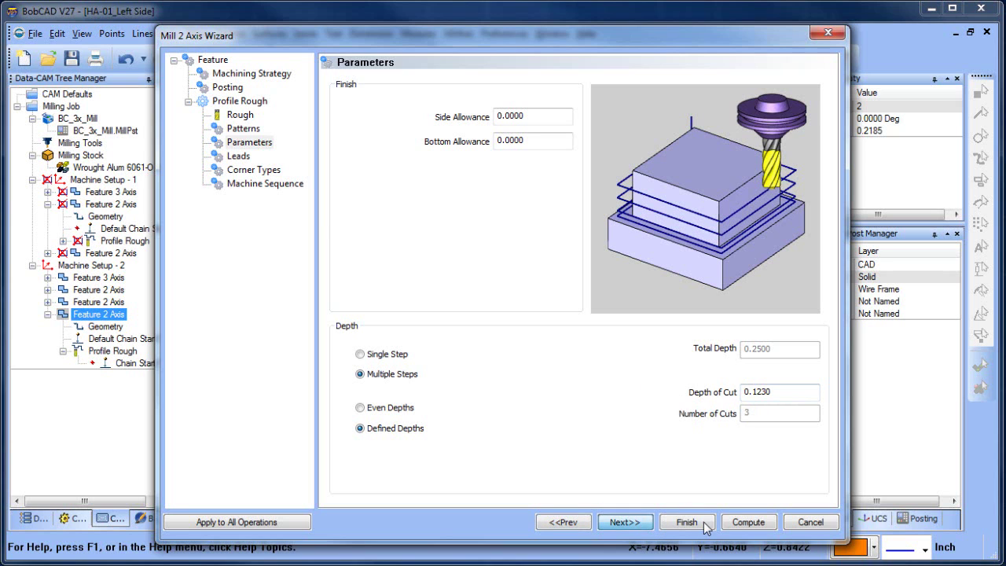
pyautogui.click(741, 525)
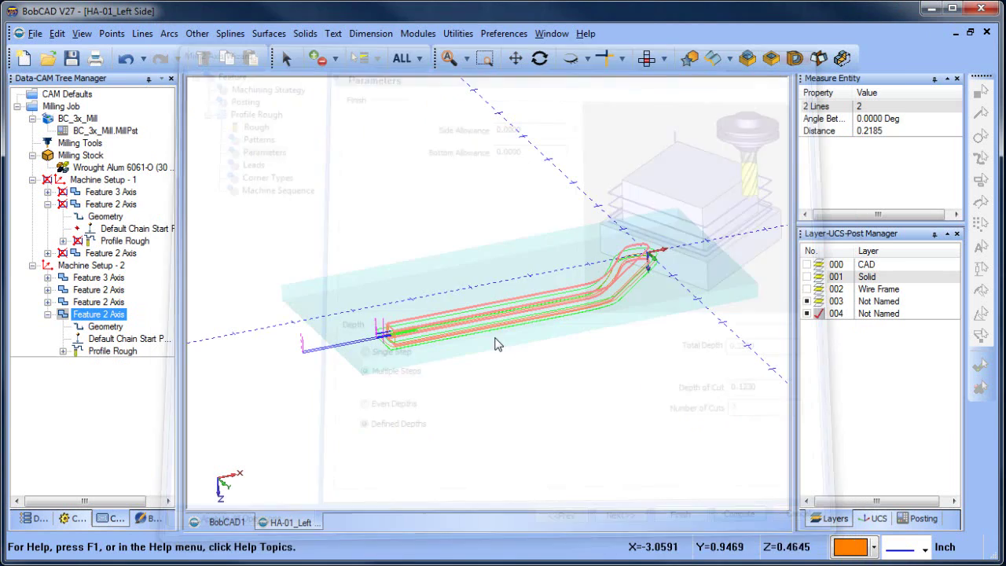
# Run the machining simulation of Machine Setup - 2 with the toolpath display hidden.
pyautogui.moveTo(527, 366); pyautogui.dragTo(606, 350, button='middle')
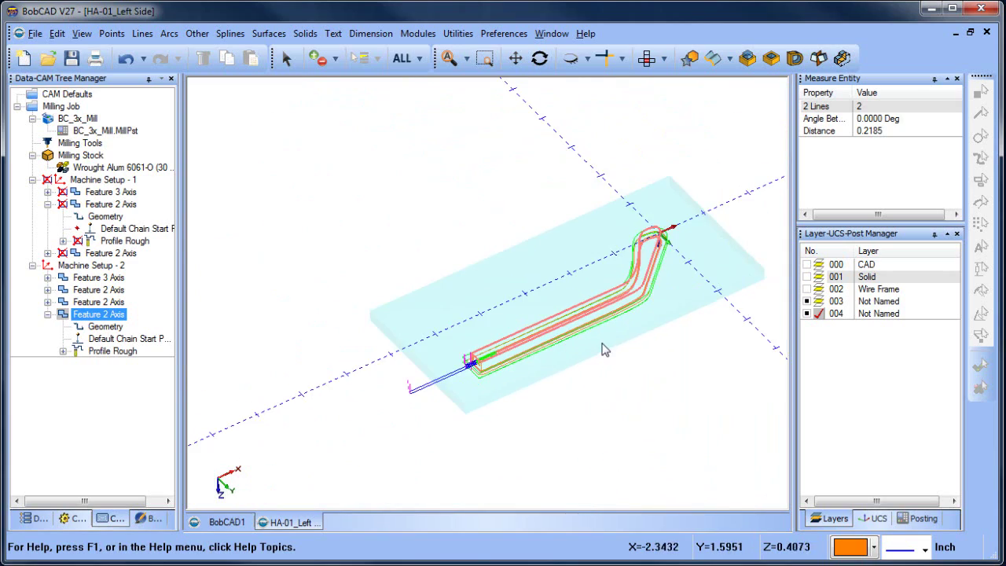
pyautogui.click(417, 33)
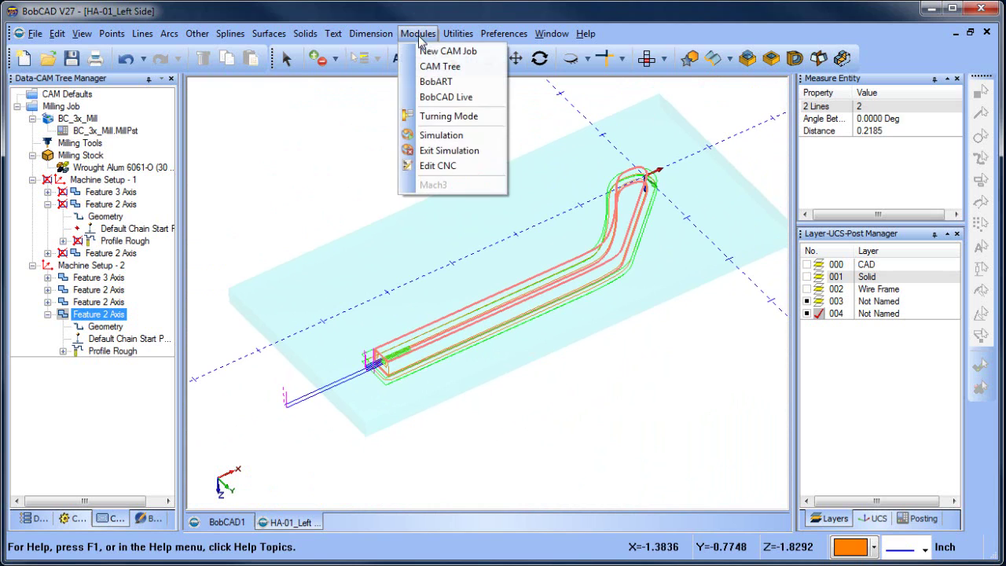
pyautogui.click(471, 137)
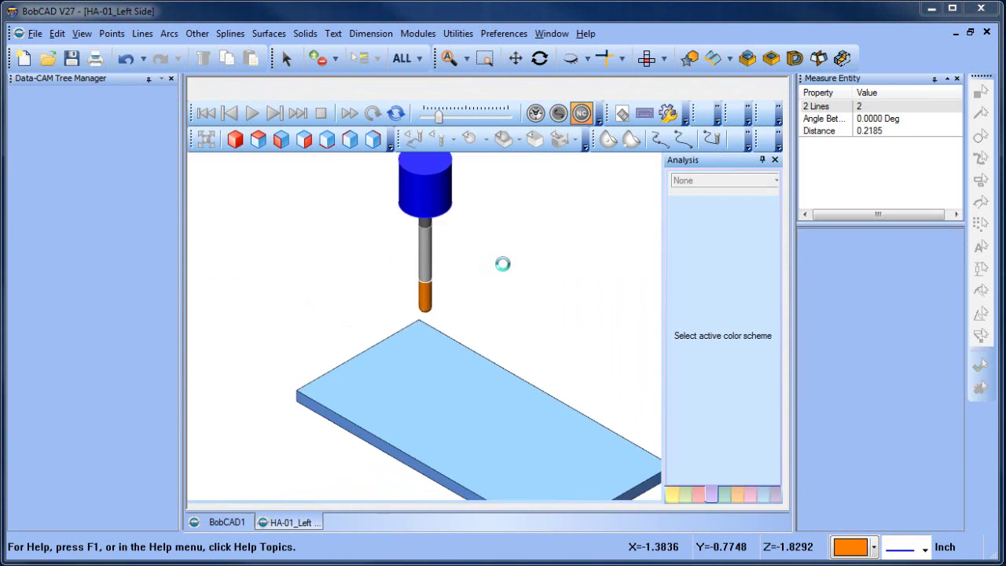
pyautogui.click(252, 115)
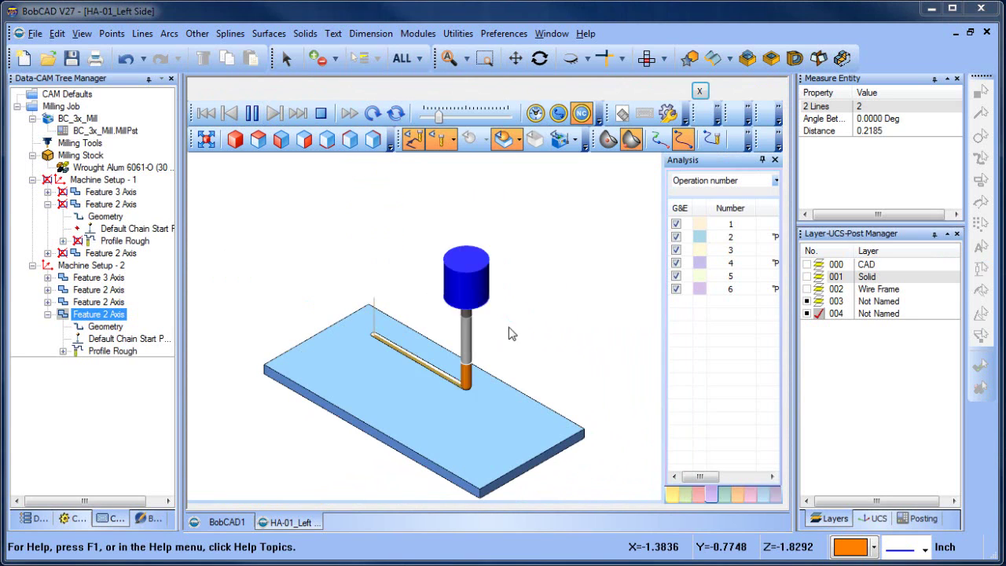
pyautogui.click(419, 140)
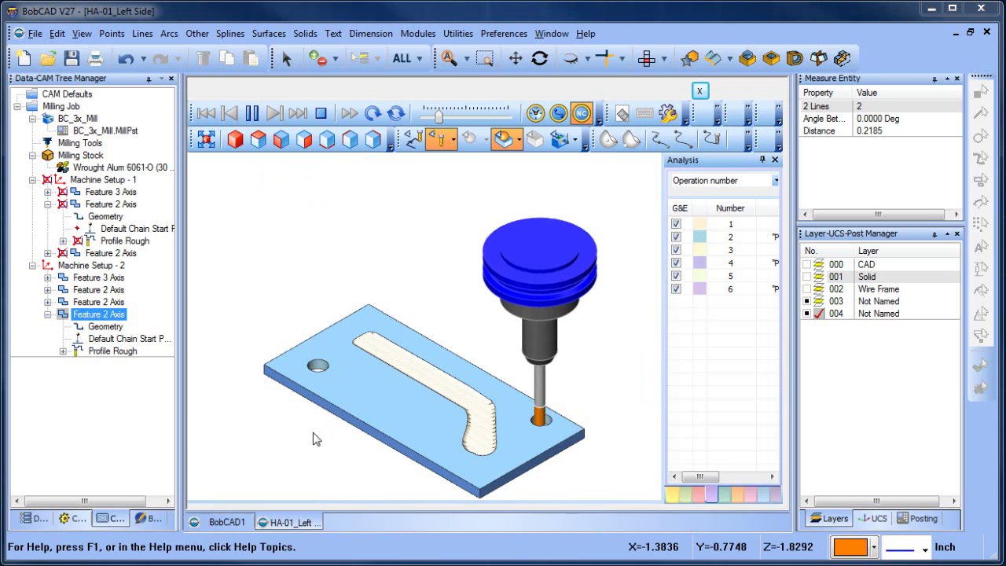
# Examine the simulated T-slot and outside profile of the part up close, including the lead-in cut through the stock edge, and exit the simulation.
pyautogui.moveTo(421, 354); pyautogui.dragTo(562, 462, button='middle')
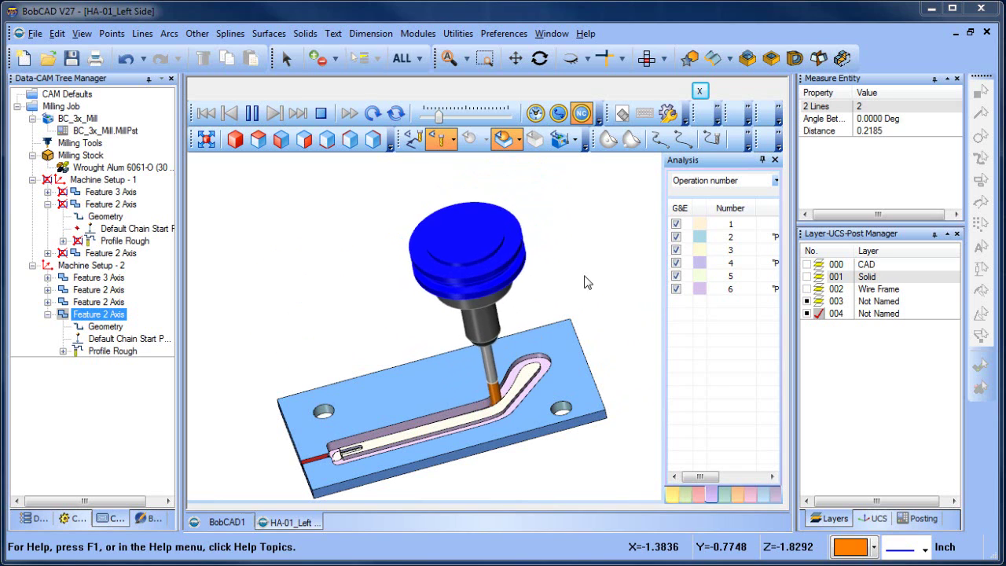
pyautogui.scroll(6, 442, 396)
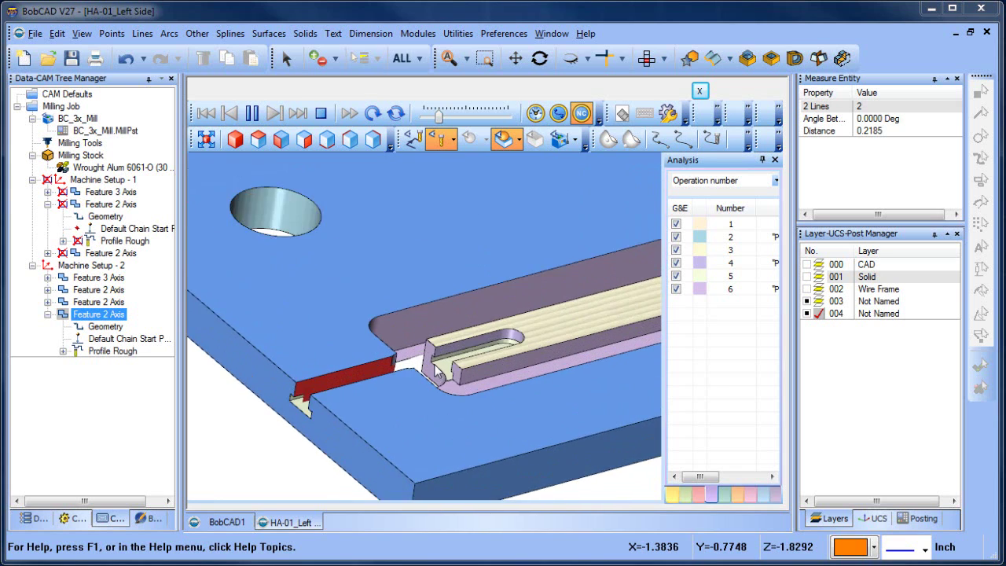
pyautogui.scroll(5, 436, 376)
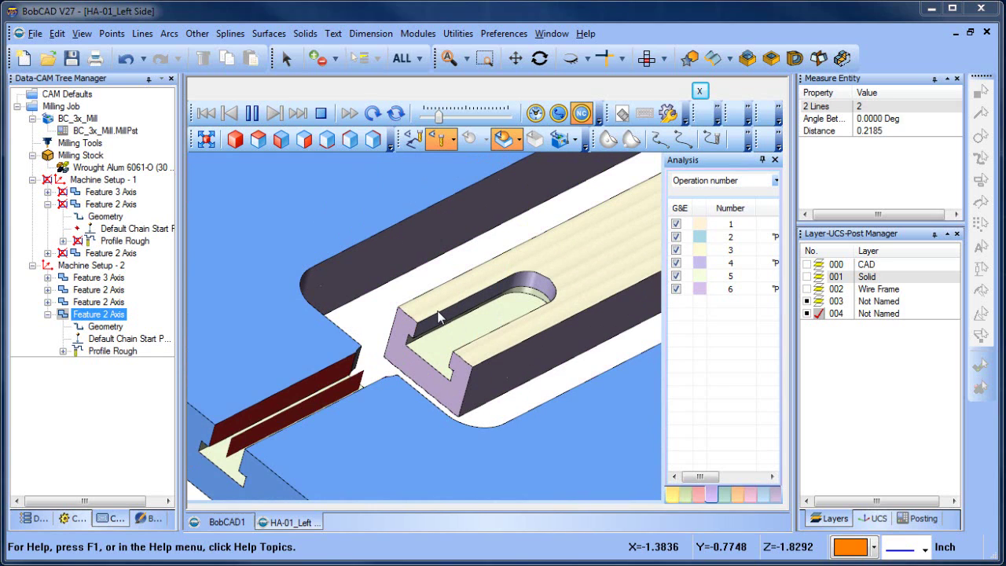
pyautogui.scroll(1, 451, 287)
pyautogui.scroll(-6, 544, 306)
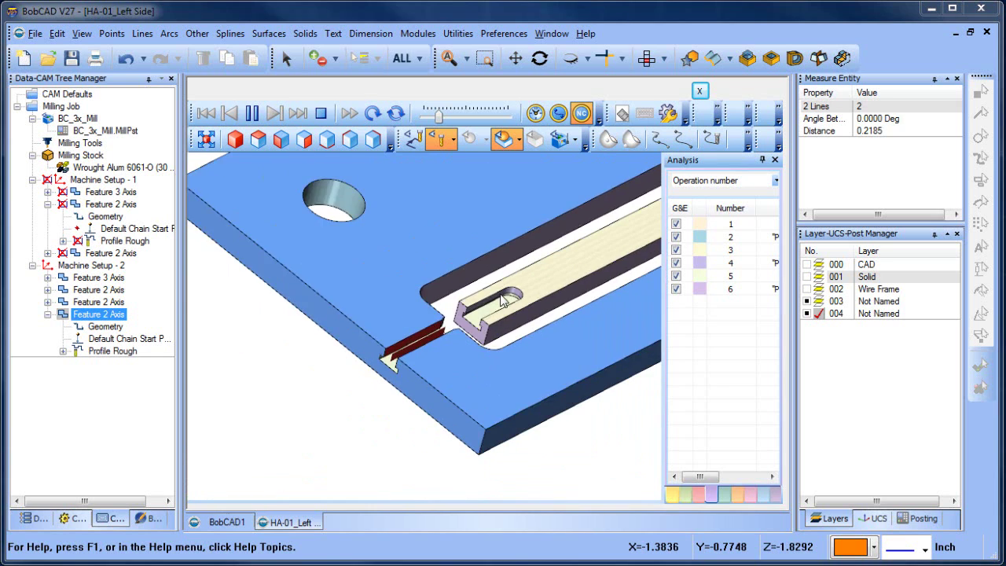
pyautogui.scroll(-2, 381, 314)
pyautogui.moveTo(382, 314); pyautogui.dragTo(557, 337, button='middle')
pyautogui.scroll(4, 549, 314)
pyautogui.moveTo(536, 267); pyautogui.dragTo(635, 195, button='middle')
pyautogui.click(700, 91)
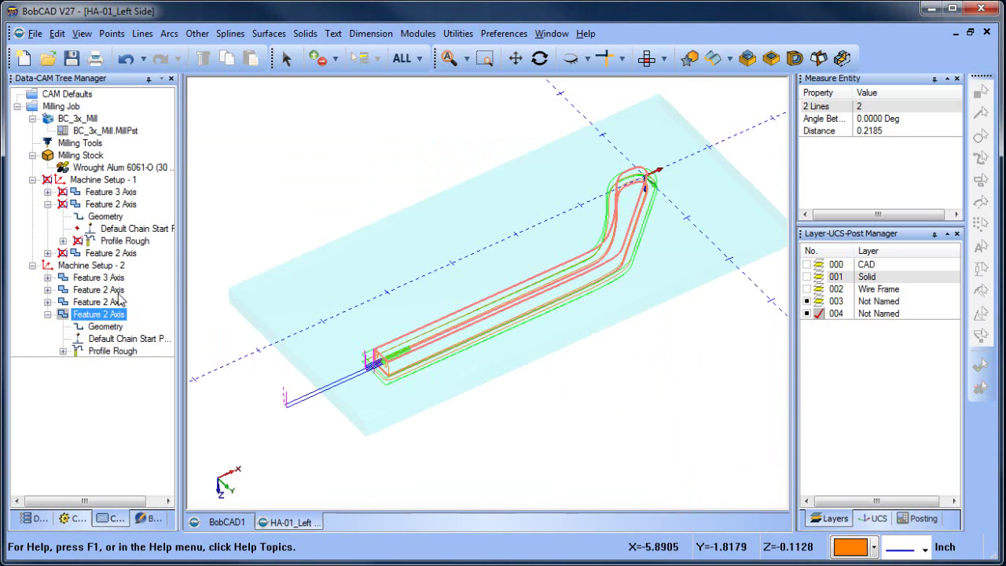
# Review the lead-in settings of the T-cutter feature in Machine Setup - 2.
pyautogui.click(48, 304)
pyautogui.click(48, 303)
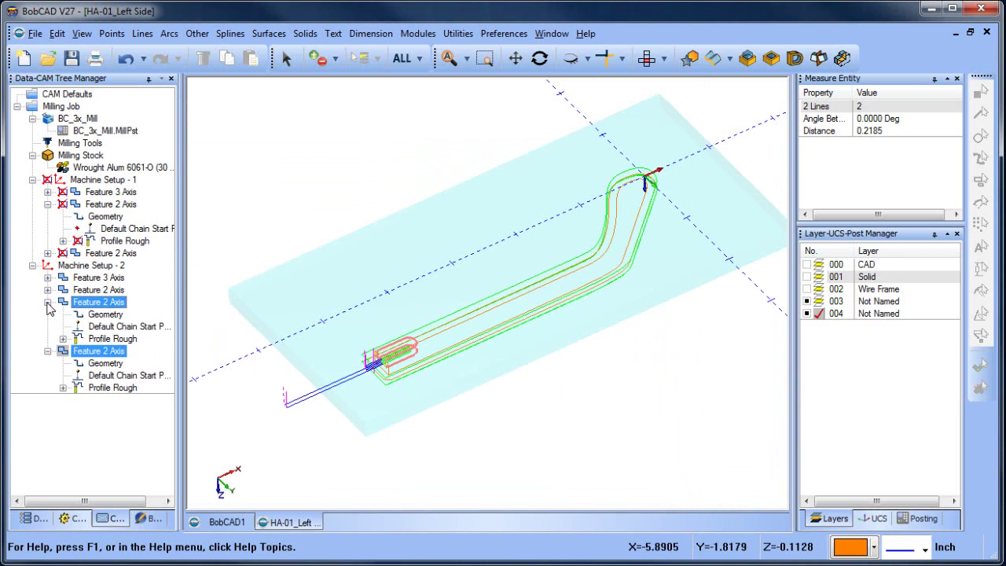
pyautogui.rightClick(99, 305)
pyautogui.click(148, 216)
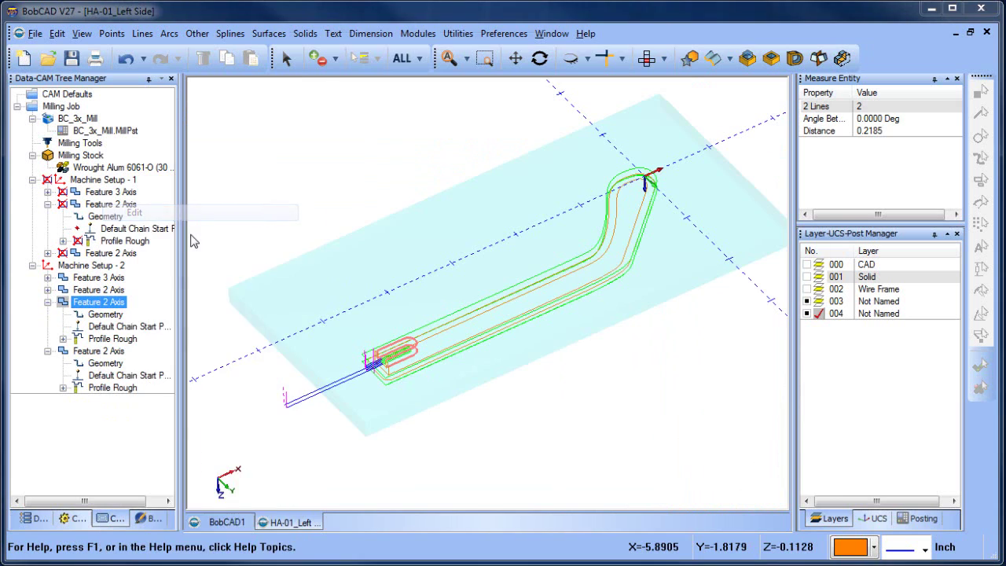
pyautogui.click(238, 155)
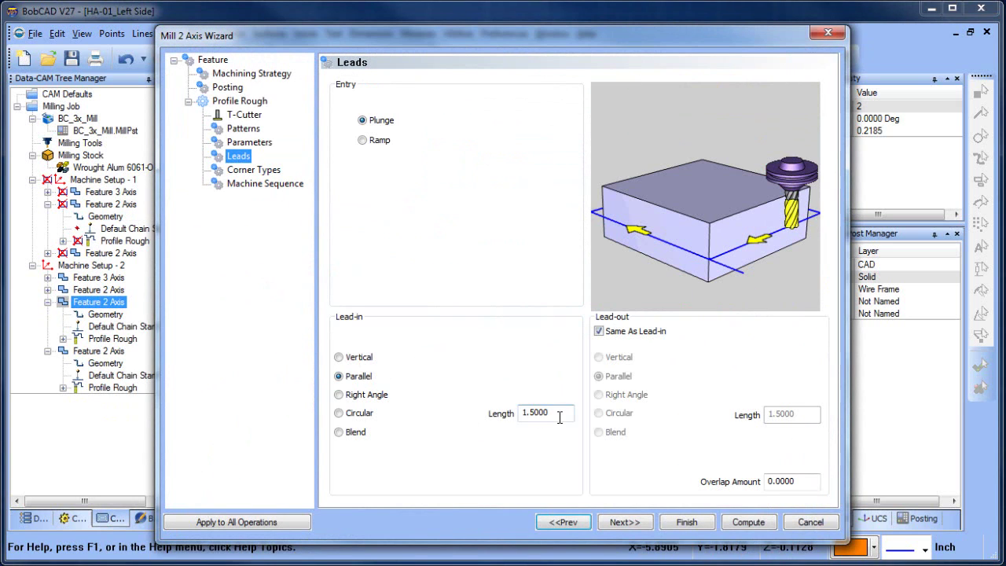
pyautogui.click(688, 525)
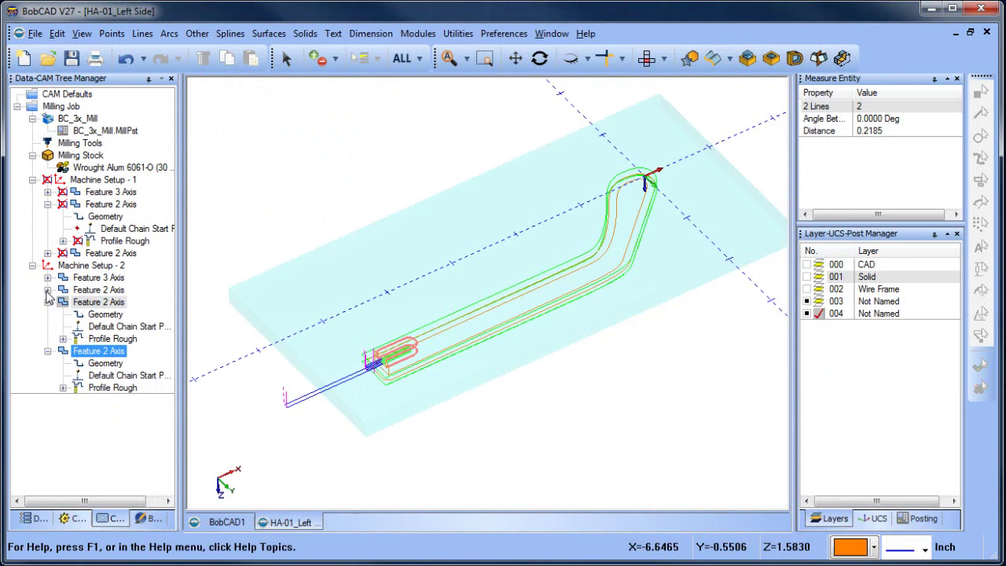
# Set the lead-in length of the slot's first 2-axis feature in Machine Setup - 2 to 1.5 and update its toolpath.
pyautogui.click(48, 289)
pyautogui.click(98, 290)
pyautogui.rightClick(100, 292)
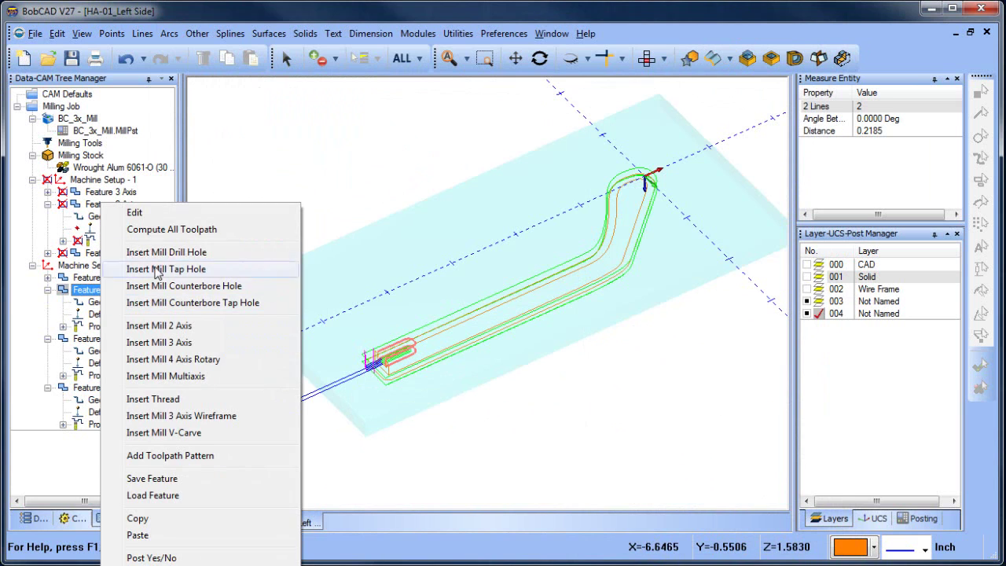
pyautogui.click(151, 214)
pyautogui.click(238, 155)
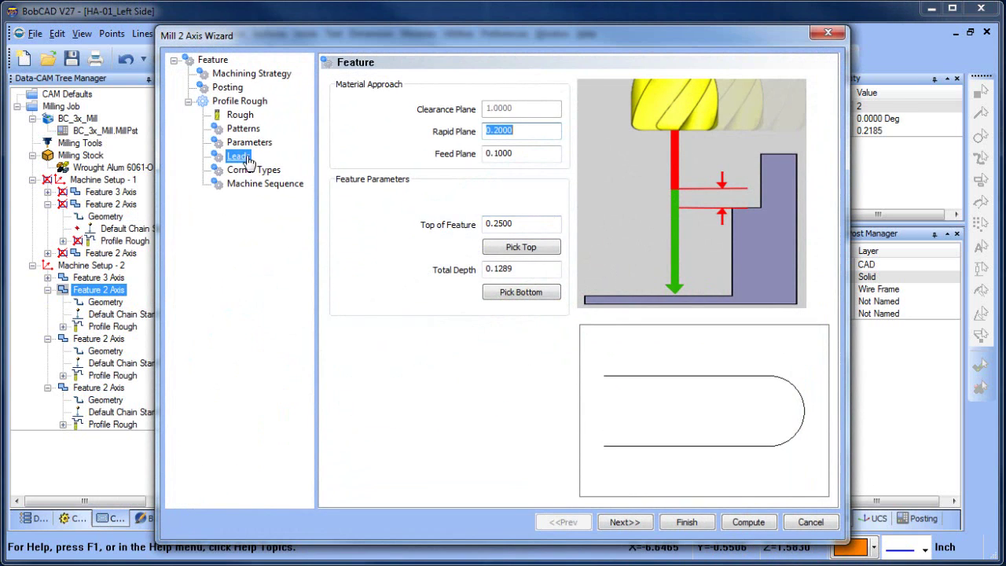
pyautogui.doubleClick(560, 410)
pyautogui.write('1.5')
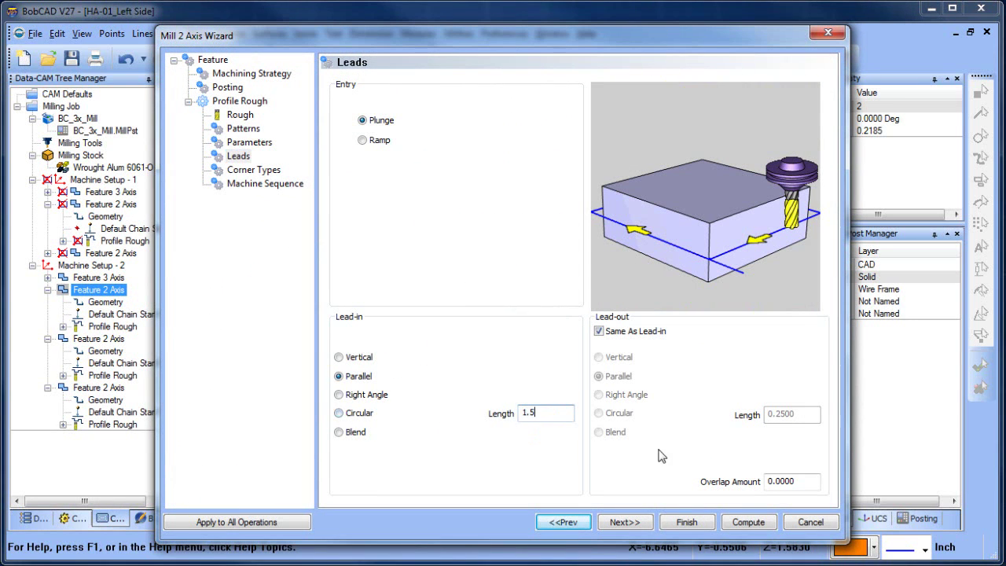
pyautogui.click(713, 524)
# Check the slot's updated lead-in toolpath at the stock edge and open the machining simulation.
pyautogui.scroll(3, 404, 384)
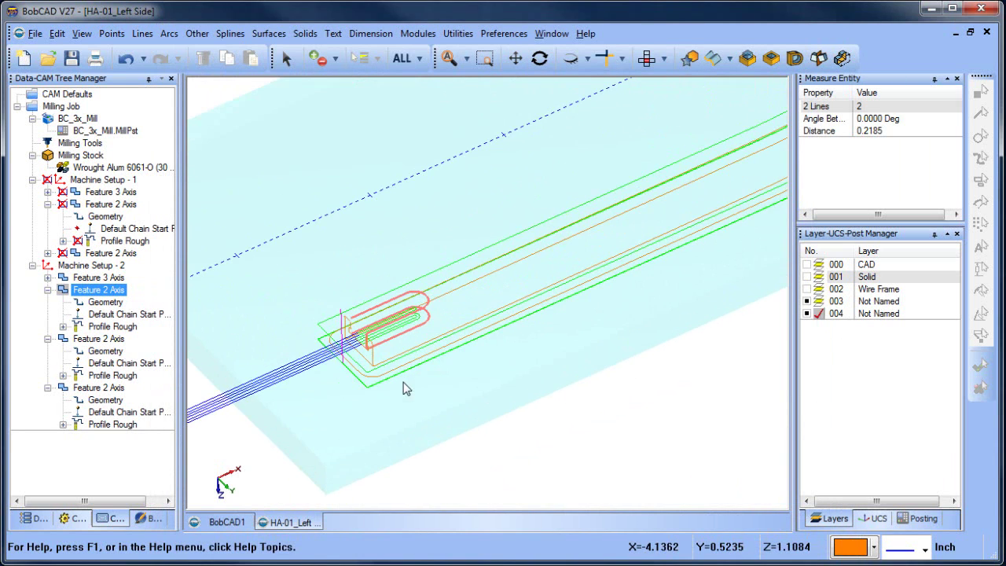
pyautogui.moveTo(550, 388); pyautogui.dragTo(550, 388)
pyautogui.press('Escape')
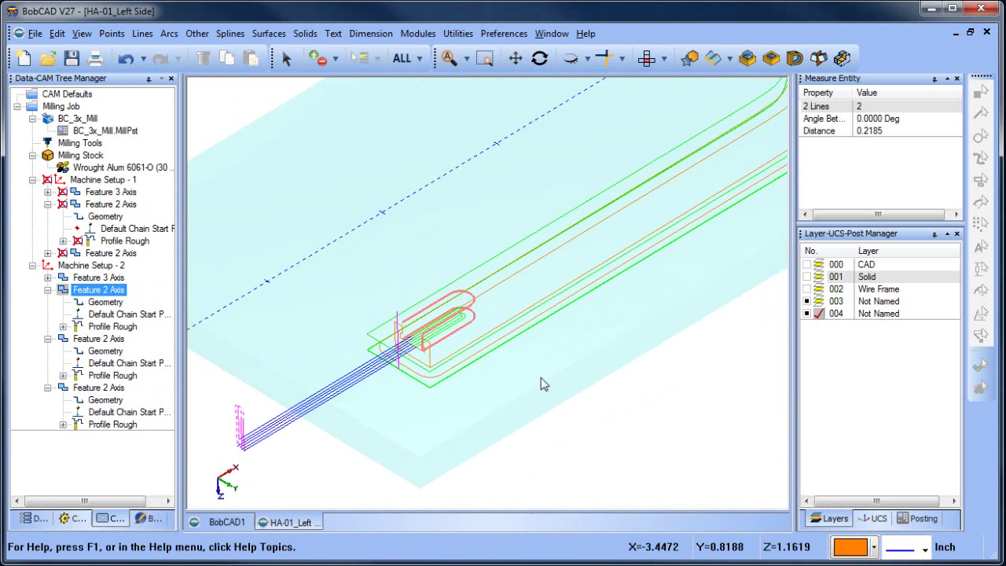
pyautogui.click(417, 33)
pyautogui.click(449, 132)
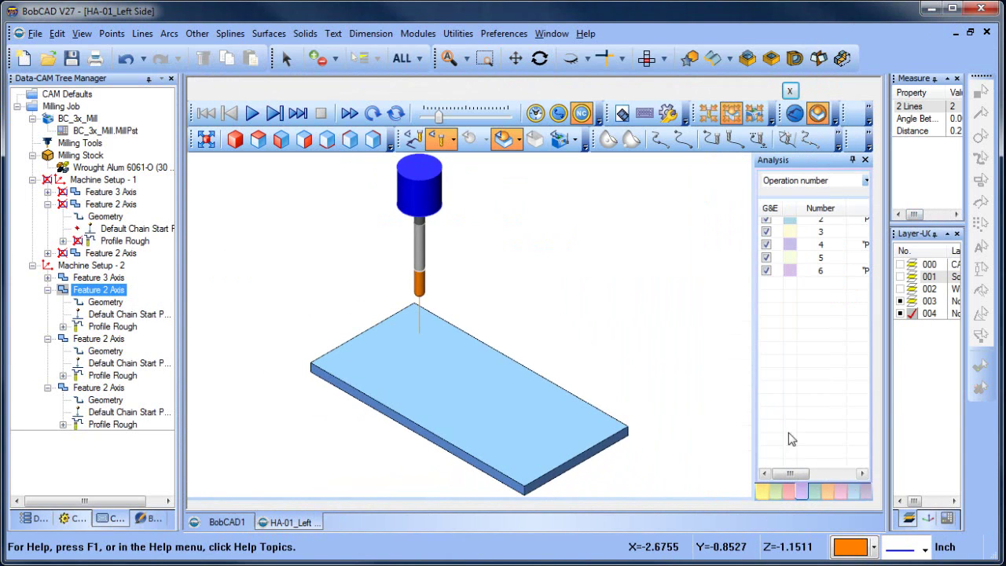
# Widen the simulation's analysis pane and display the move list of all operations.
pyautogui.moveTo(751, 343); pyautogui.dragTo(713, 344)
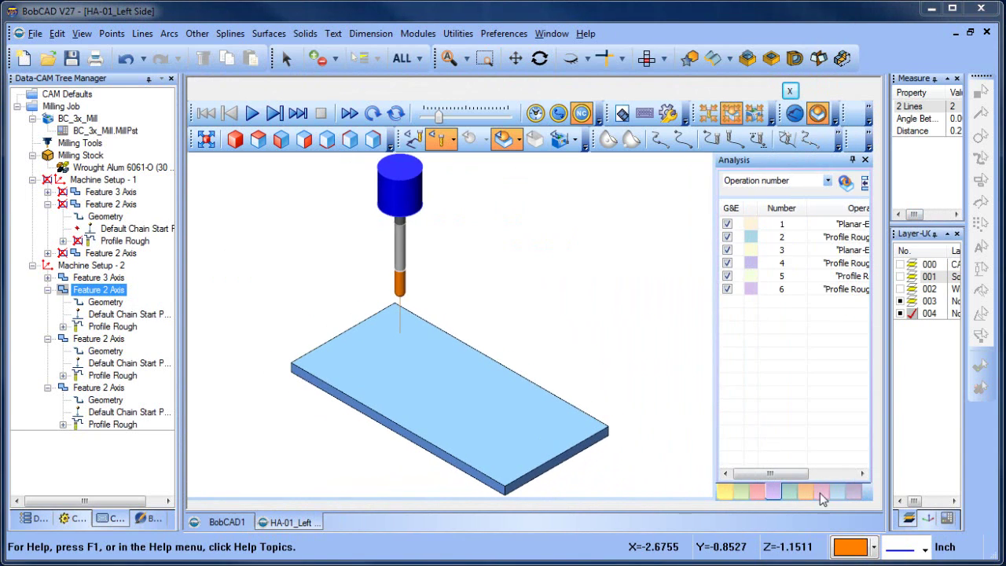
pyautogui.click(821, 492)
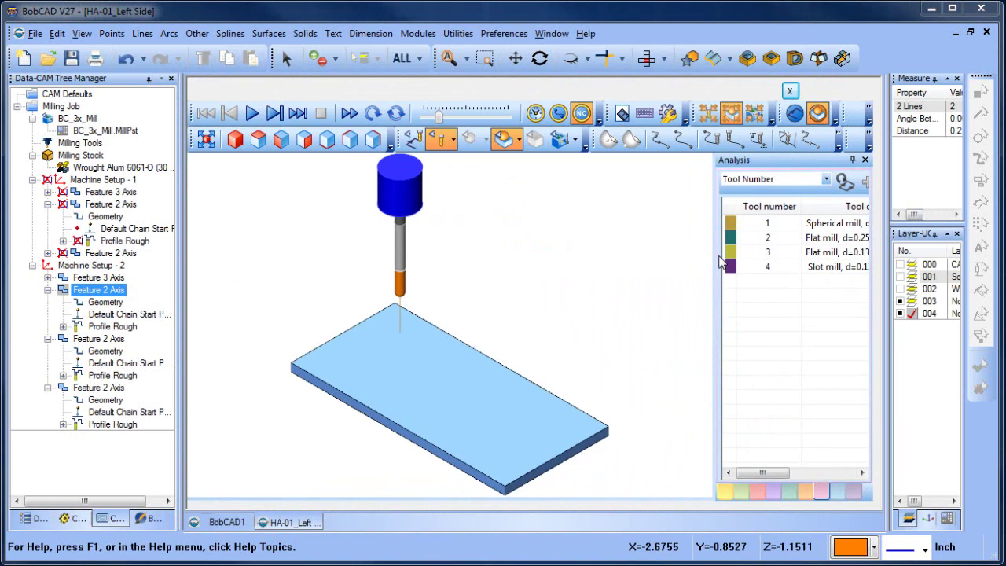
pyautogui.moveTo(714, 253); pyautogui.dragTo(654, 253)
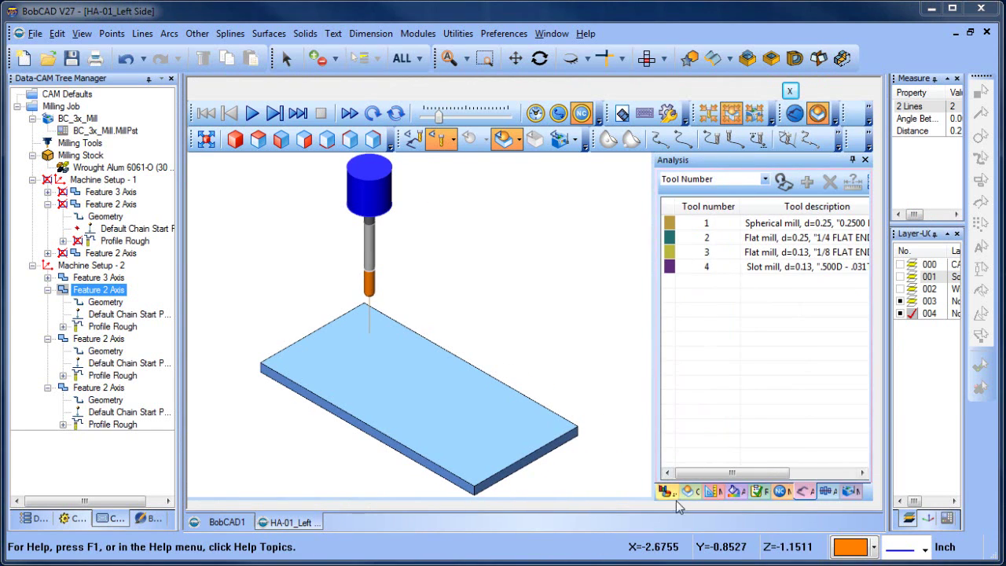
pyautogui.click(783, 491)
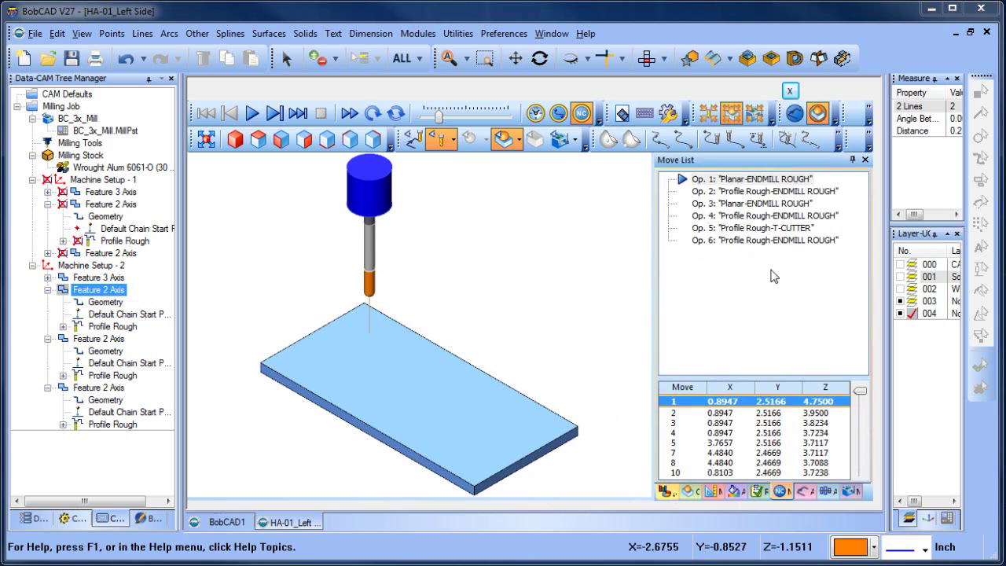
# Run the simulation from Op. 4 Profile Rough-ENDMILL ROUGH through Op. 6 and examine the machined slot, T-slot and outside profile.
pyautogui.click(702, 215)
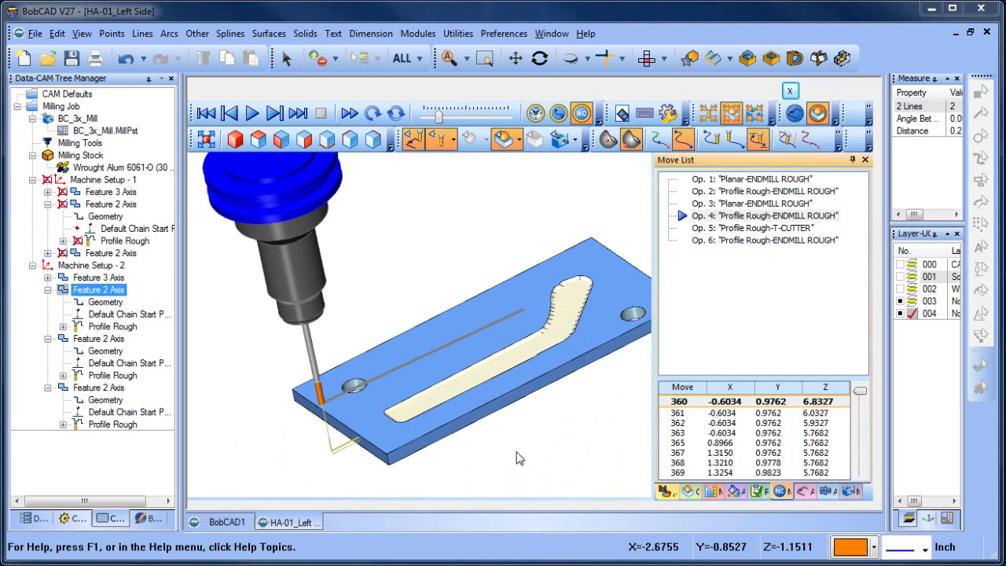
pyautogui.click(261, 116)
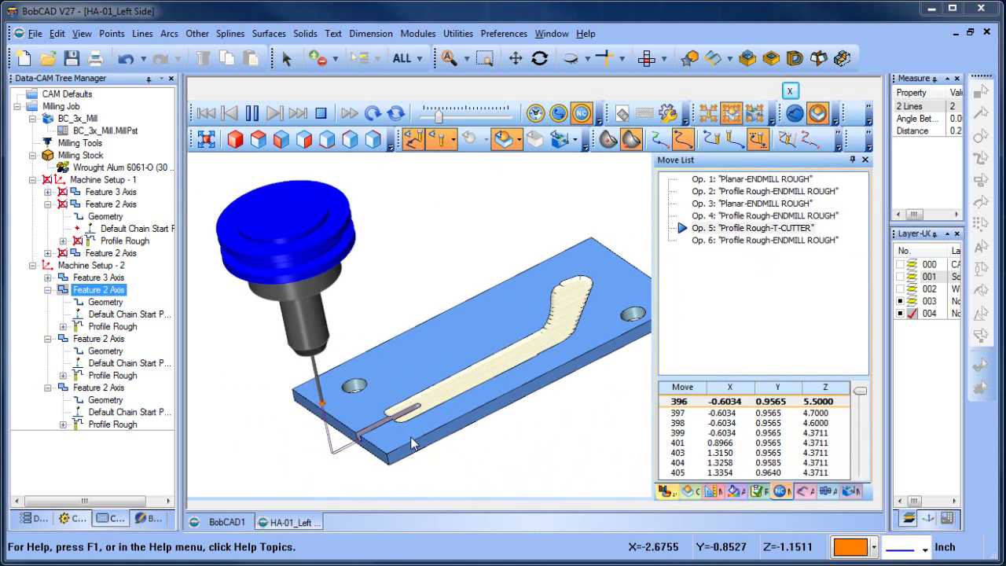
pyautogui.scroll(2, 396, 441)
pyautogui.scroll(-4, 395, 440)
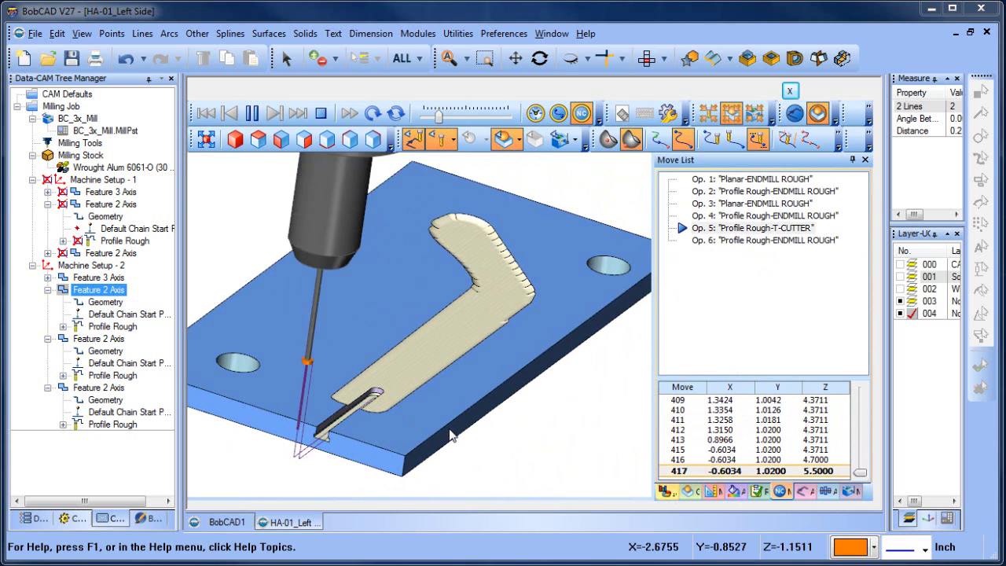
pyautogui.scroll(2, 411, 425)
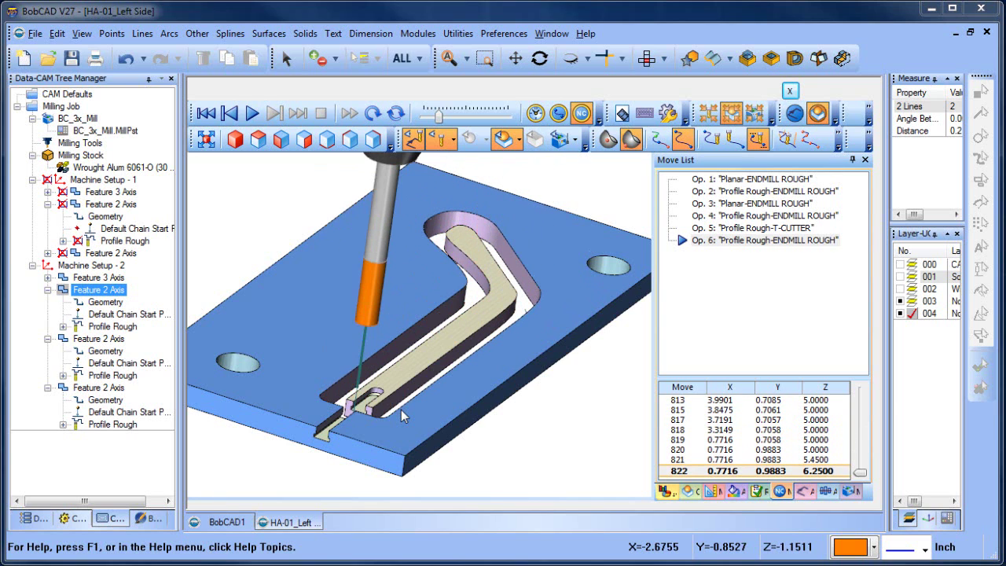
pyautogui.moveTo(479, 326); pyautogui.dragTo(539, 384, button='middle')
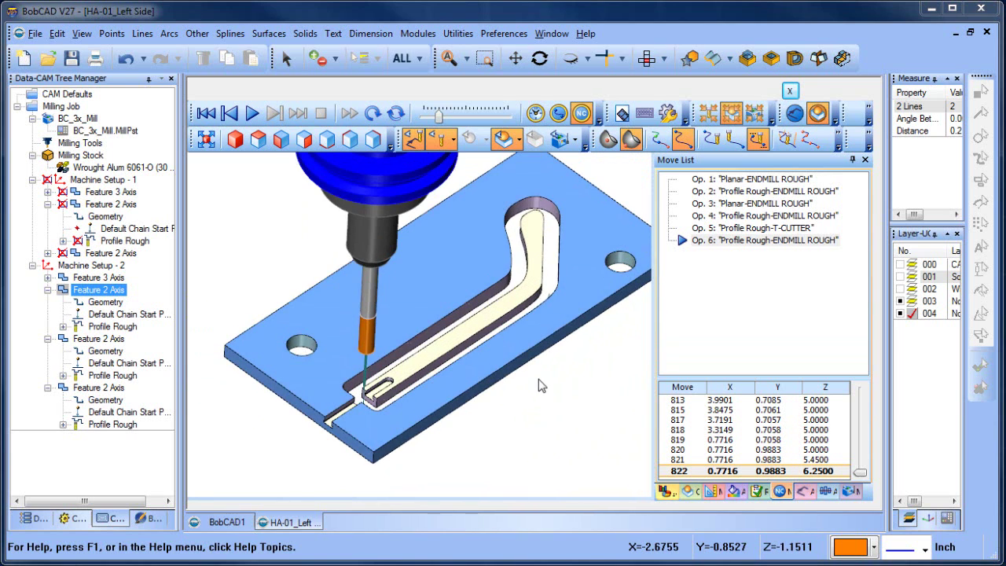